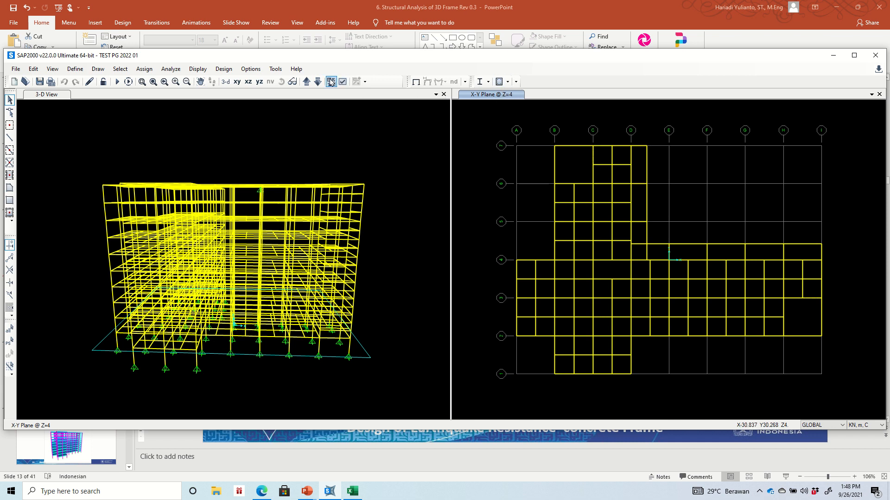
Reset the dimension and tolerance preferences to their default values.
{"action": "left_click", "coordinate": [251, 69]}
{"action": "left_click", "coordinate": [271, 82]}
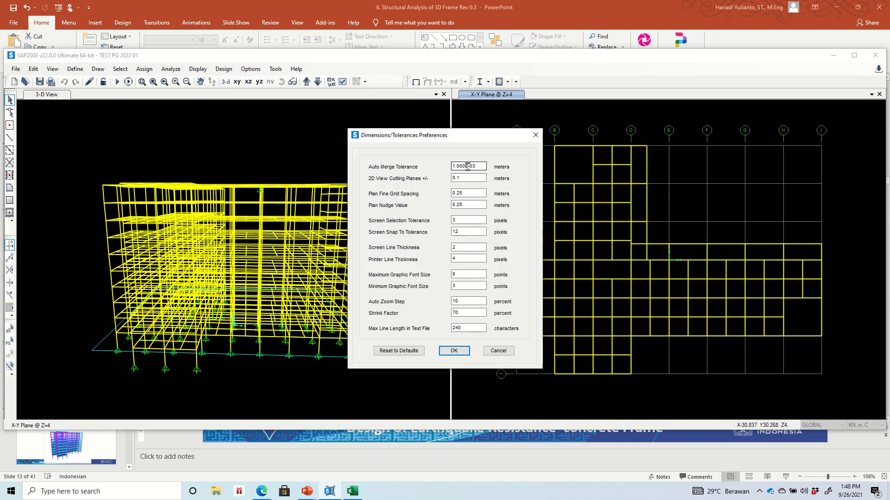
{"action": "left_click", "coordinate": [401, 350]}
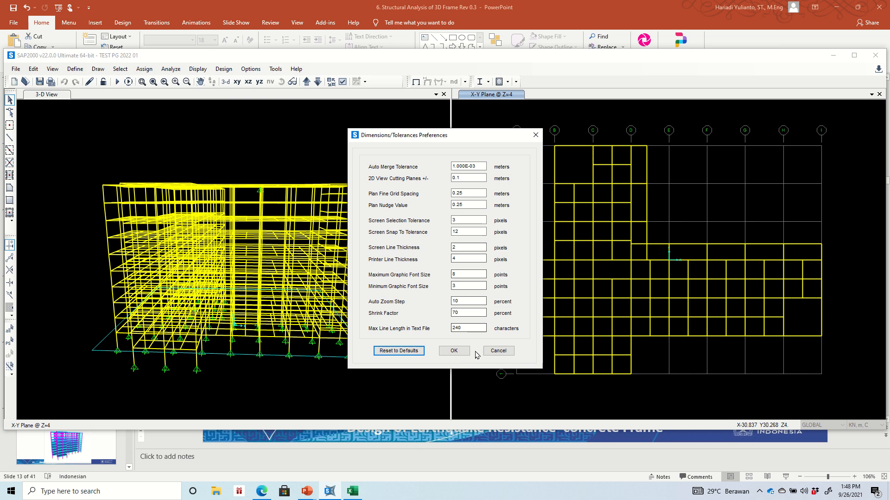
{"action": "left_click", "coordinate": [453, 351]}
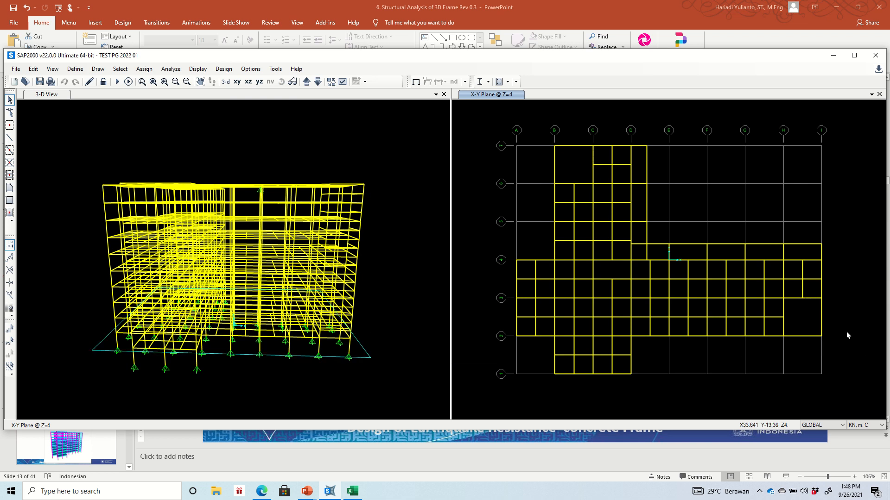
Switch to the structural analysis presentation in PowerPoint and shift the floor-plan drawing on slide 11 slightly to the right.
{"action": "left_click", "coordinate": [308, 490]}
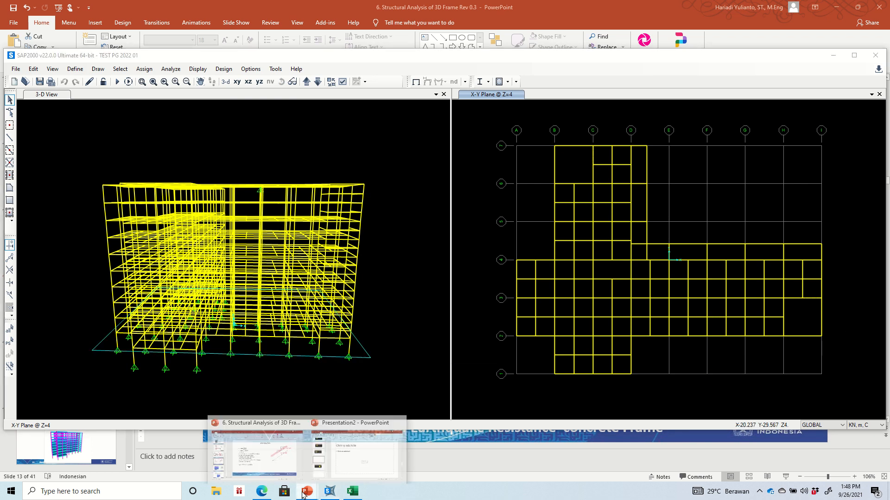
{"action": "left_click", "coordinate": [284, 455]}
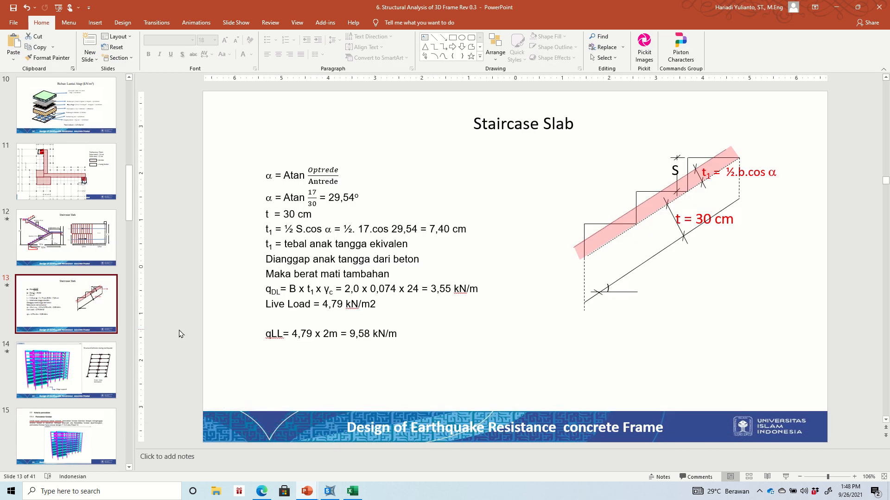
{"action": "left_click", "coordinate": [92, 195]}
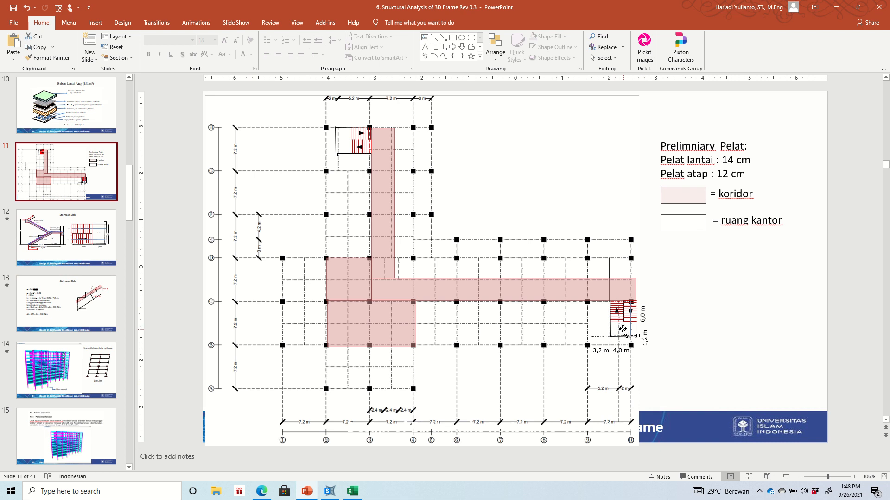
{"action": "left_click", "coordinate": [498, 360]}
{"action": "left_click_drag", "start_coordinate": [454, 360], "coordinate": [463, 351]}
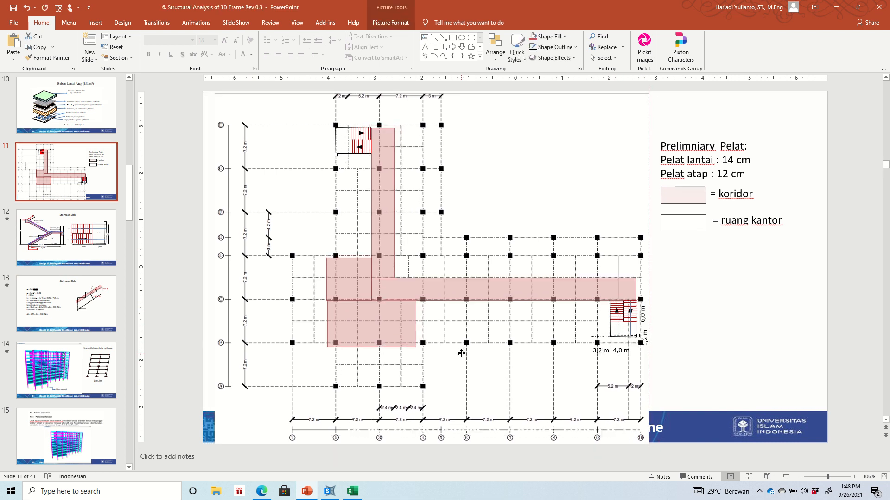
{"action": "left_click_drag", "start_coordinate": [541, 344], "coordinate": [540, 344]}
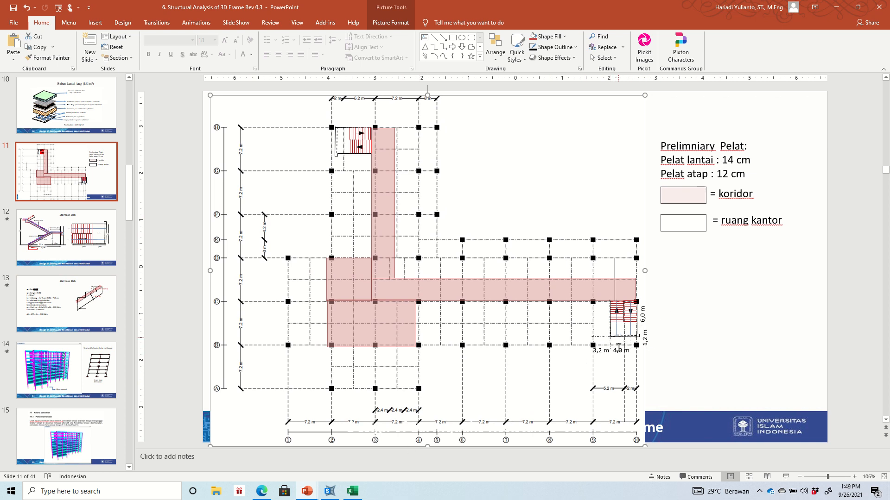
Switch to SAP2000 and replicate the beam on grid 2 between H and I once, with dx 0, dy 1.2 and dz 0.
{"action": "left_click", "coordinate": [329, 491]}
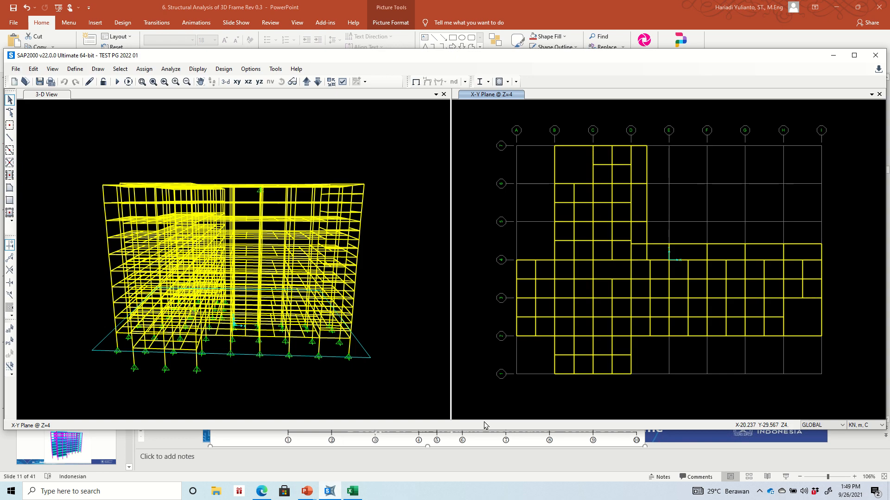
{"action": "left_click_drag", "start_coordinate": [823, 363], "coordinate": [788, 323]}
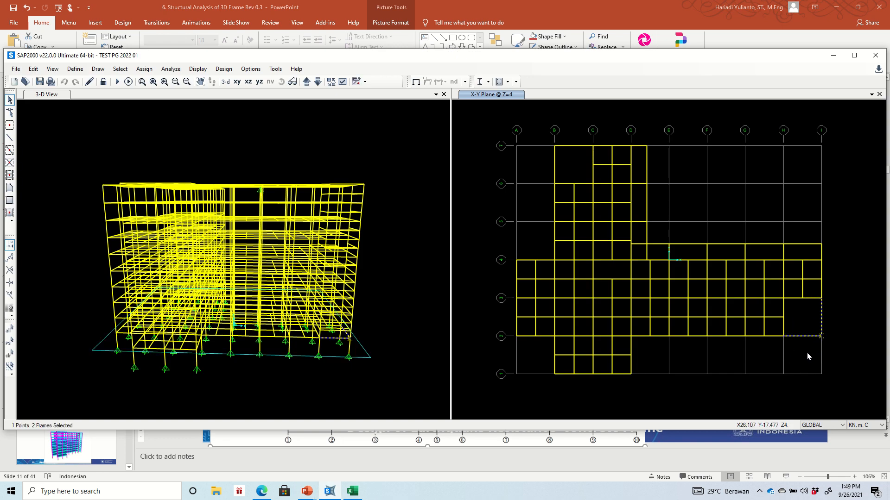
{"action": "key", "text": "Escape"}
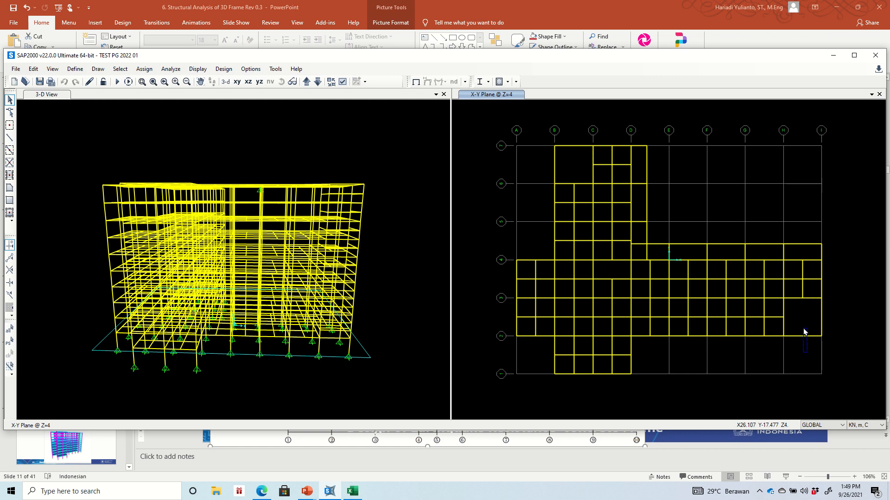
{"action": "left_click_drag", "start_coordinate": [804, 332], "coordinate": [793, 324]}
{"action": "key", "text": "ctrl+r"}
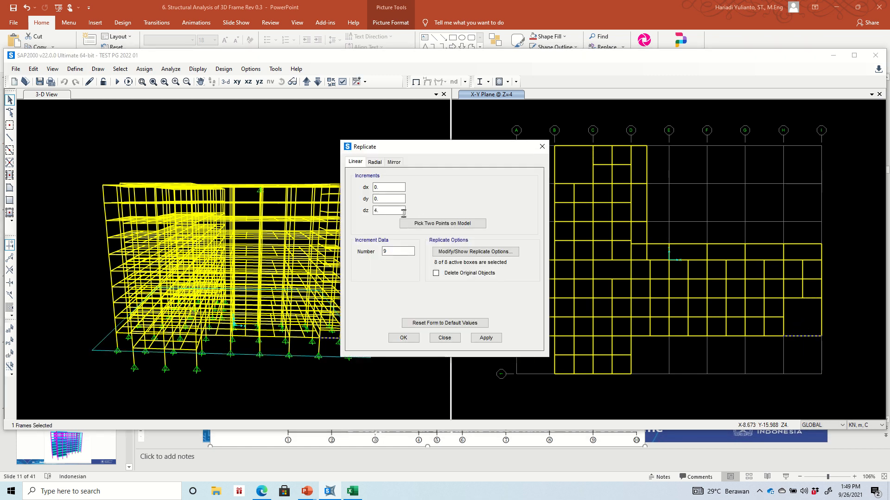
{"action": "left_click", "coordinate": [390, 212]}
{"action": "type", "text": "0"}
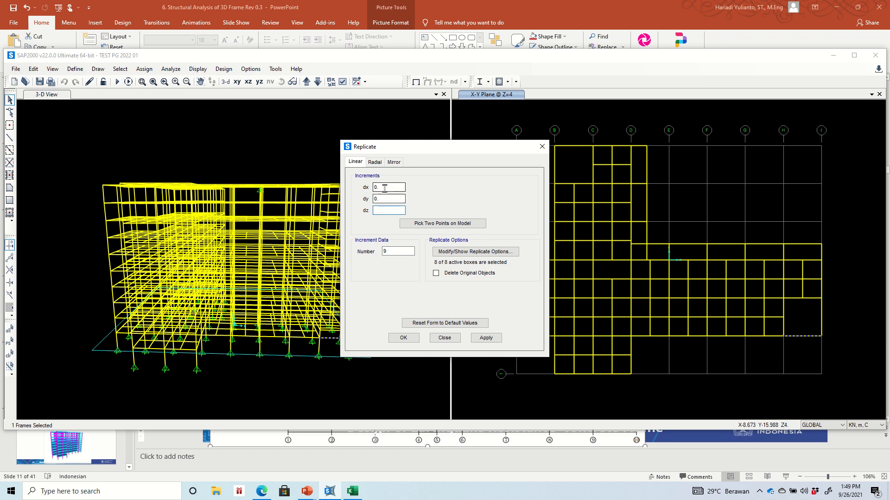
{"action": "left_click", "coordinate": [385, 198]}
{"action": "type", "text": "1."}
{"action": "left_click_drag", "start_coordinate": [388, 251], "coordinate": [378, 253]}
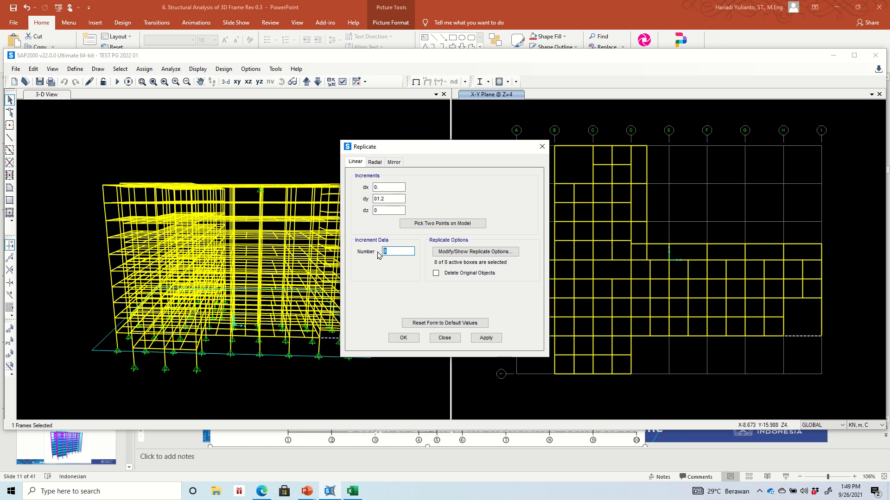
{"action": "left_click", "coordinate": [478, 341]}
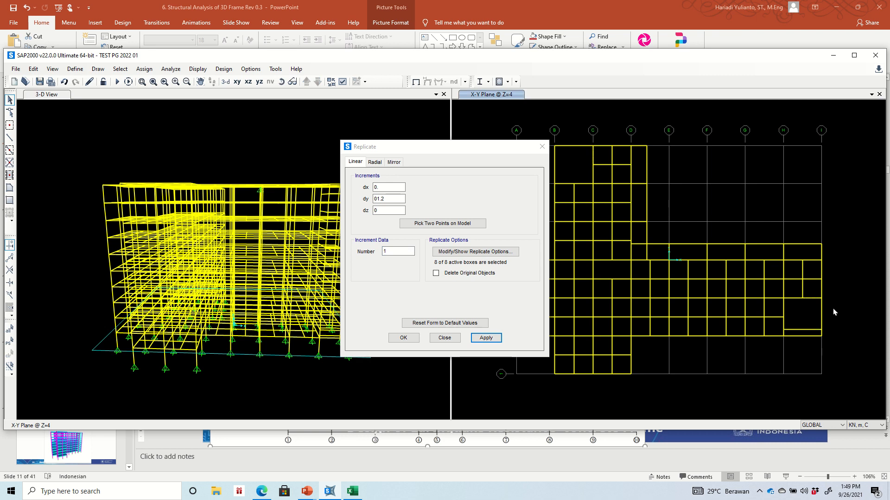
Replicate the beam on grid I between grids 2 and 3 once, with dx -4, dy 0 and dz 0.
{"action": "left_click", "coordinate": [810, 314]}
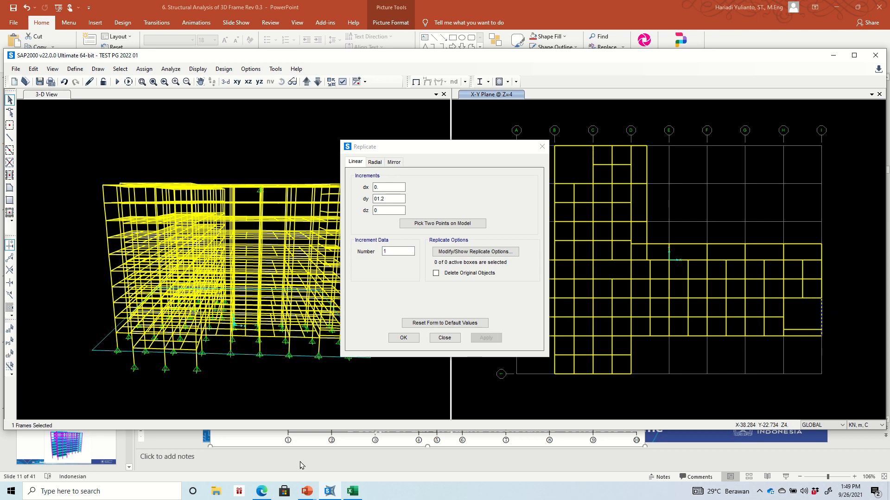
{"action": "left_click", "coordinate": [389, 205]}
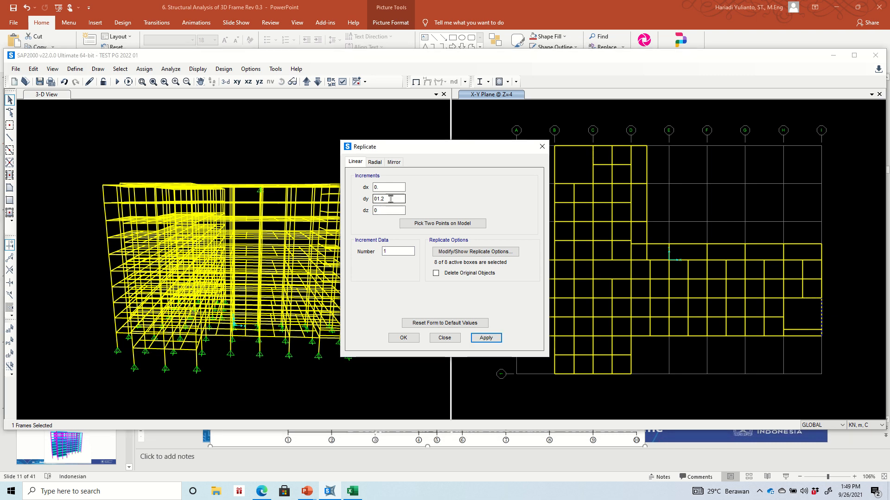
{"action": "left_click_drag", "start_coordinate": [391, 199], "coordinate": [354, 201]}
{"action": "key", "text": "BackSpace"}
{"action": "type", "text": "0"}
{"action": "left_click", "coordinate": [385, 187]}
{"action": "key", "text": "BackSpace"}
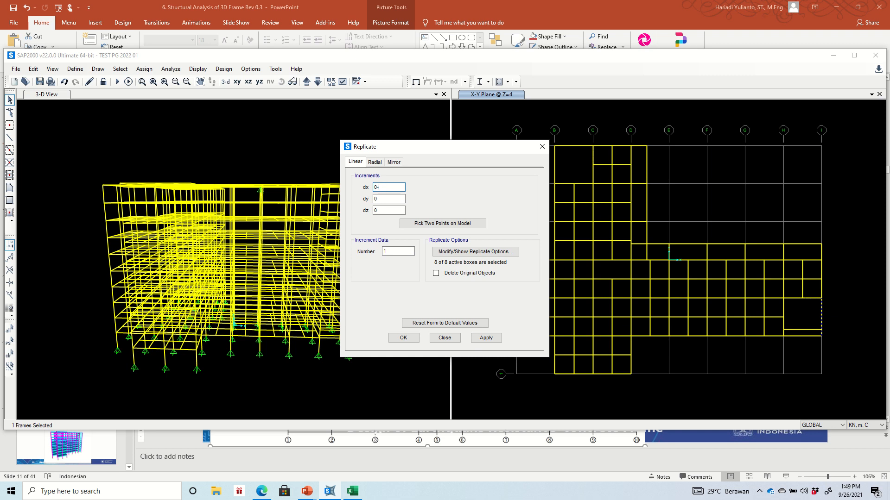
{"action": "key", "text": "BackSpace"}
{"action": "key", "text": "BackSpace"}
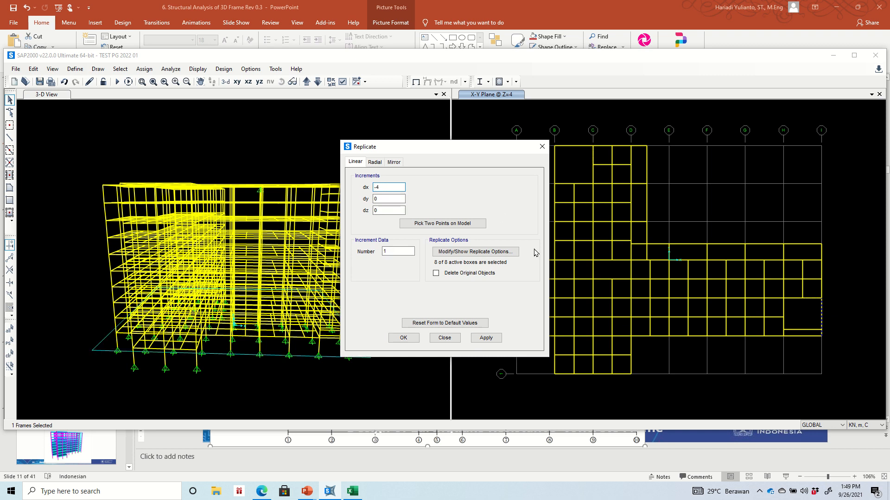
{"action": "left_click", "coordinate": [486, 338]}
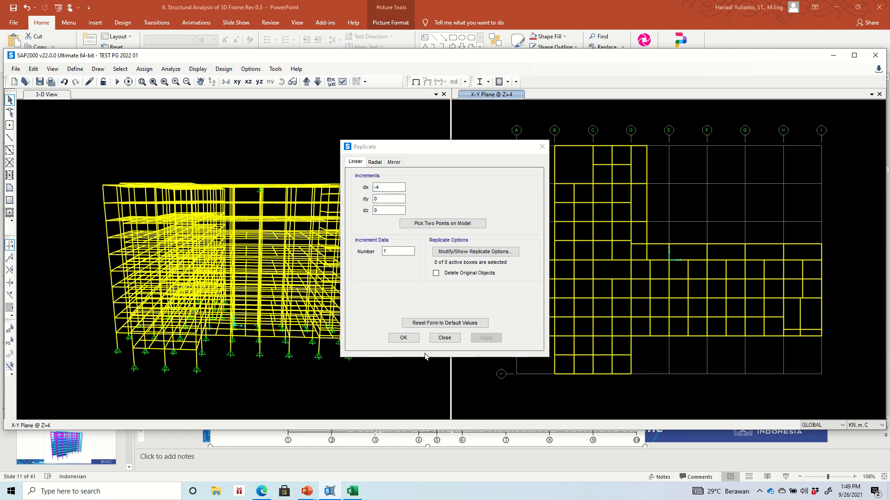
{"action": "left_click", "coordinate": [402, 339]}
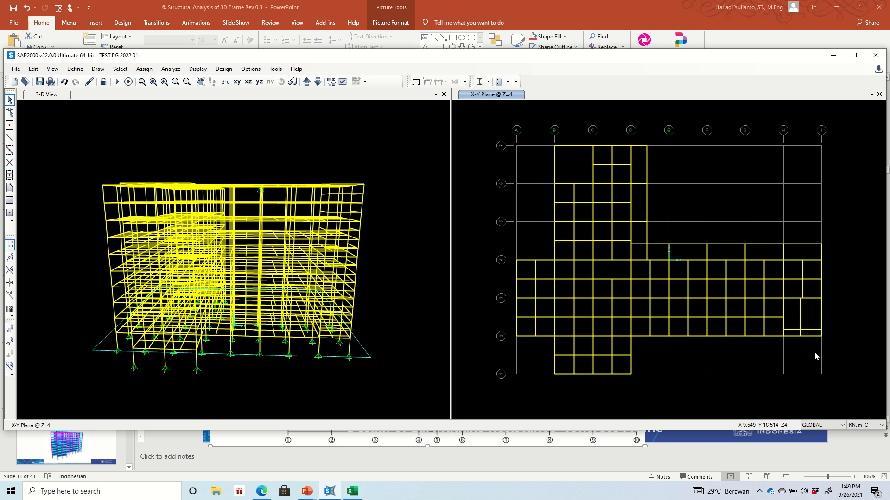
Assign frame section BA3 to the two replicated beams in bay H–I between grids 2 and 3, and restore the plain plan display.
{"action": "left_click_drag", "start_coordinate": [805, 315], "coordinate": [793, 312]}
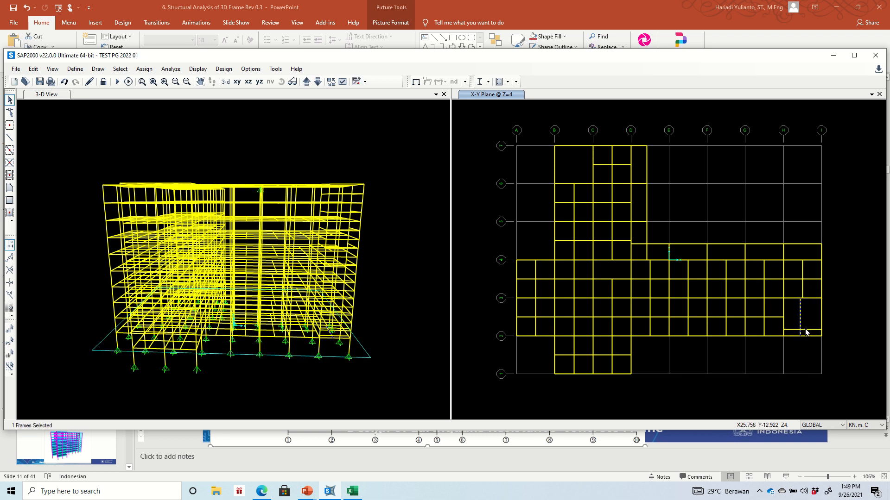
{"action": "left_click", "coordinate": [806, 330]}
{"action": "left_click", "coordinate": [144, 68]}
{"action": "mouse_move", "coordinate": [176, 96]}
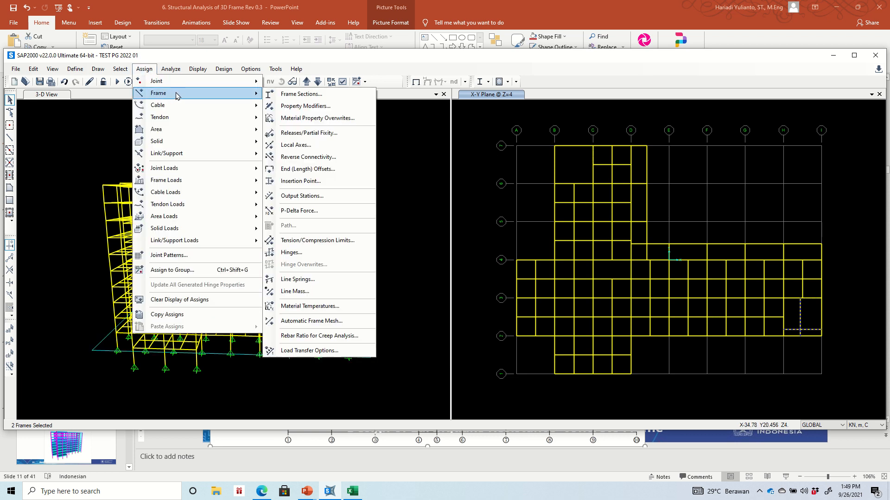
{"action": "mouse_move", "coordinate": [237, 81]}
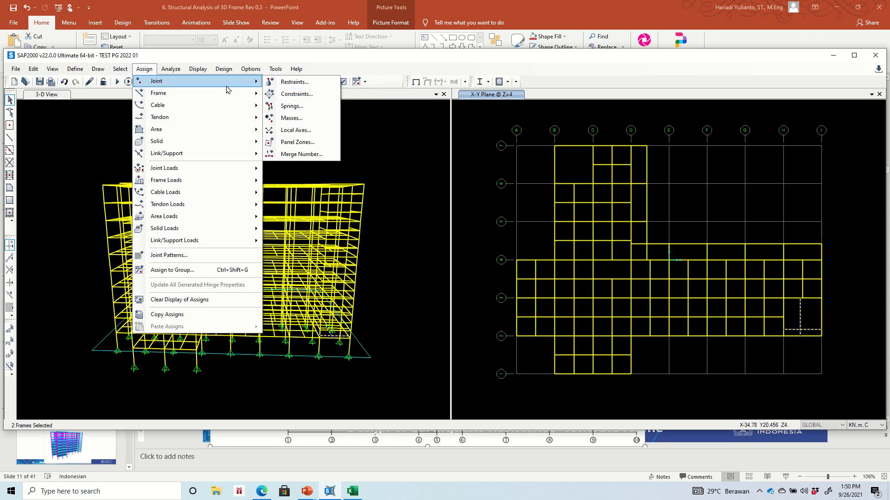
{"action": "left_click", "coordinate": [296, 93]}
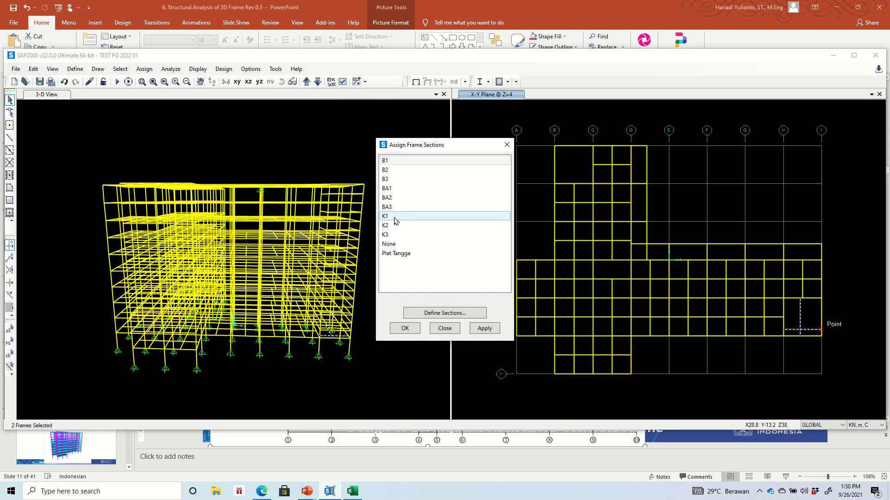
{"action": "left_click", "coordinate": [392, 208]}
{"action": "left_click", "coordinate": [407, 329]}
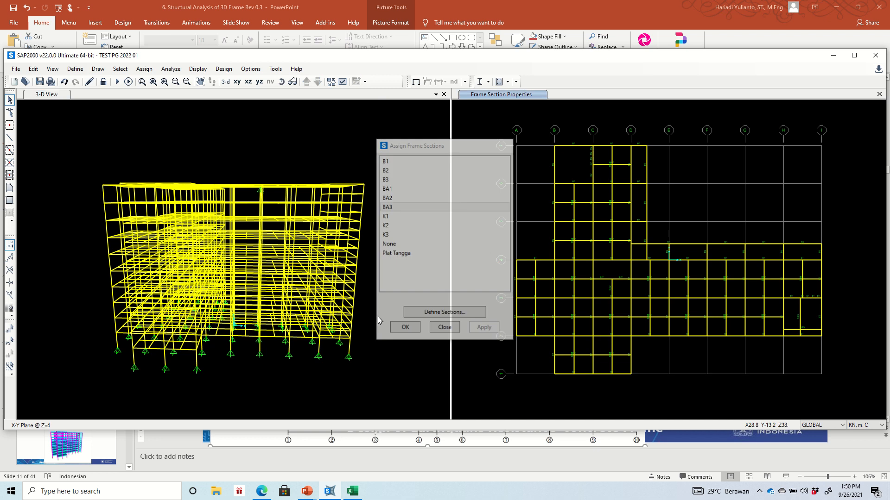
{"action": "left_click", "coordinate": [416, 82]}
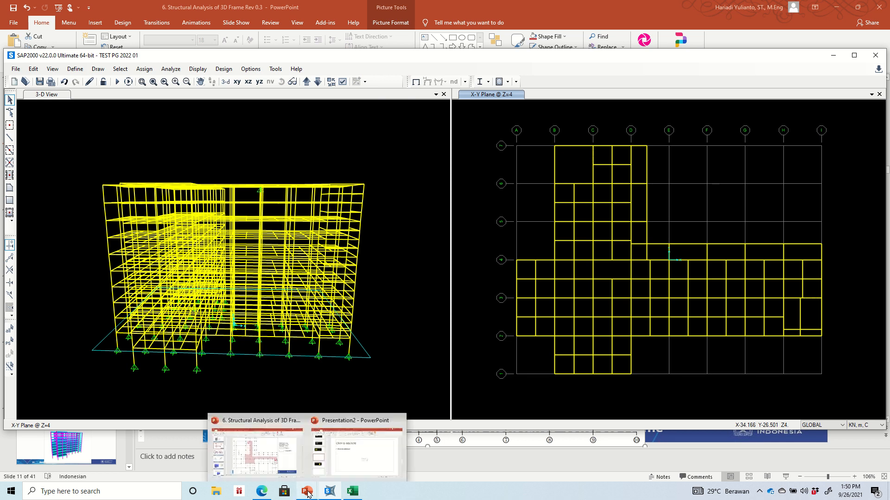
Switch to the structural analysis presentation in PowerPoint and examine the staircase slab dimensions on slide 12.
{"action": "left_click", "coordinate": [262, 490]}
{"action": "mouse_move", "coordinate": [306, 490]}
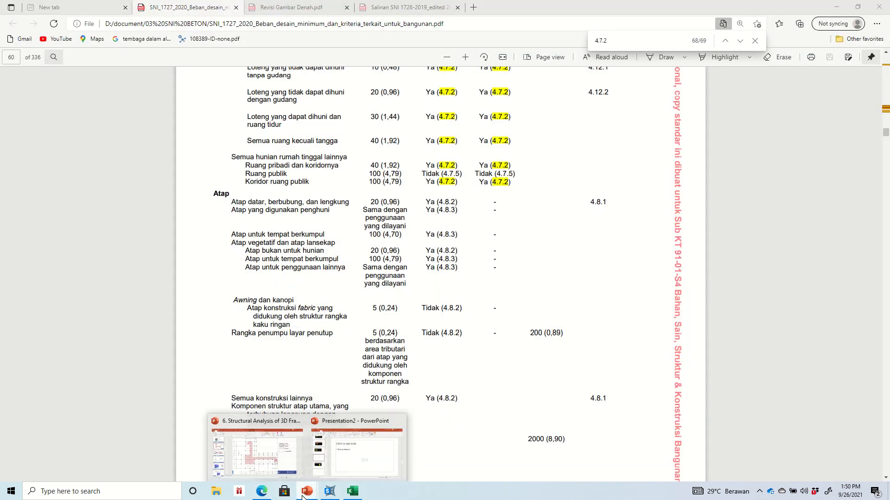
{"action": "left_click", "coordinate": [287, 468]}
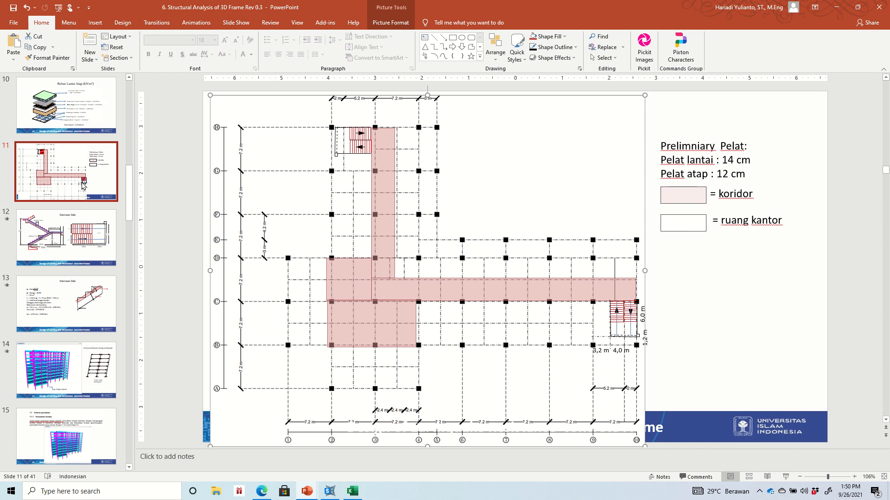
{"action": "left_click", "coordinate": [62, 227]}
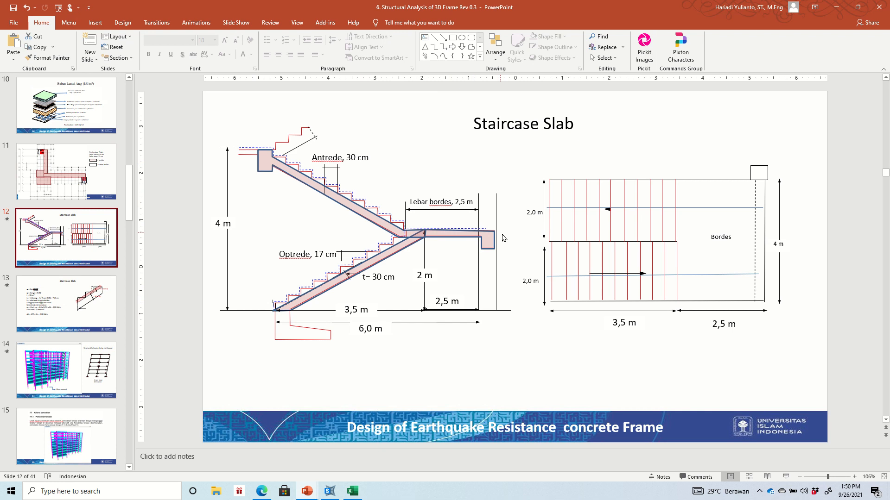
Switch to SAP2000 and add a Z grid level with ID ZB and ordinate 2 m to the GLOBAL grid system.
{"action": "left_click", "coordinate": [329, 491]}
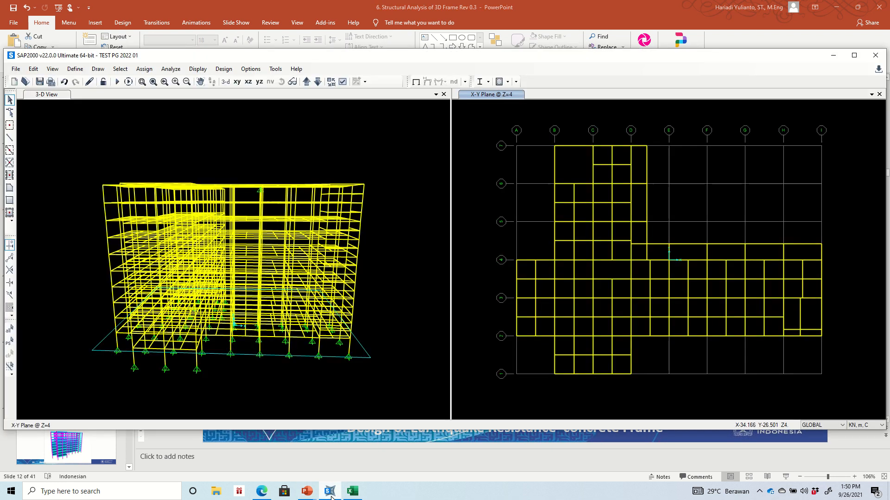
{"action": "right_click", "coordinate": [471, 168]}
{"action": "left_click", "coordinate": [480, 171]}
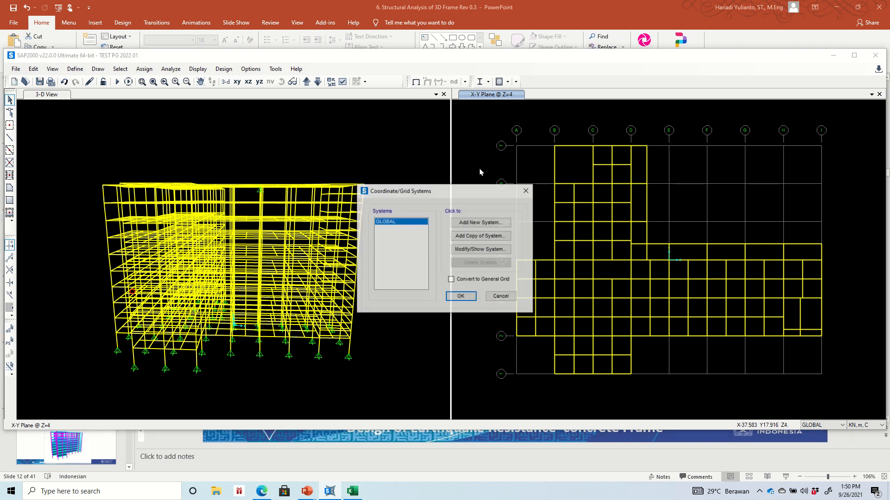
{"action": "left_click", "coordinate": [463, 249]}
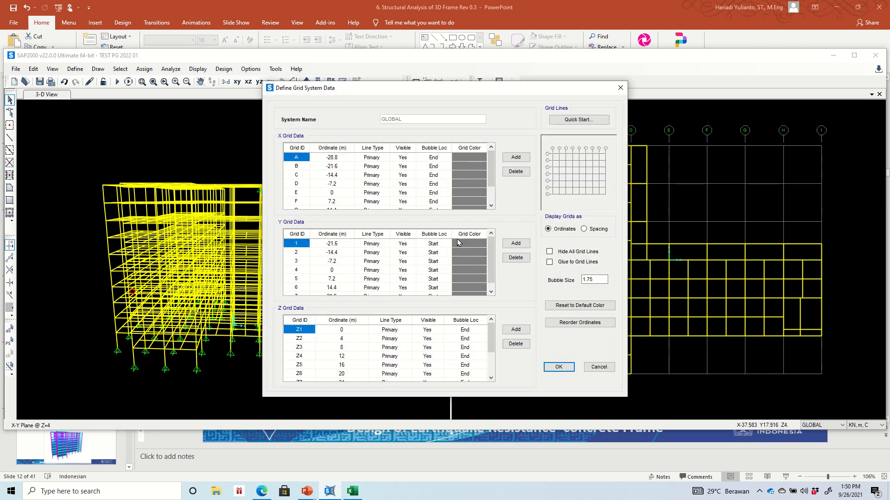
{"action": "left_click", "coordinate": [304, 339]}
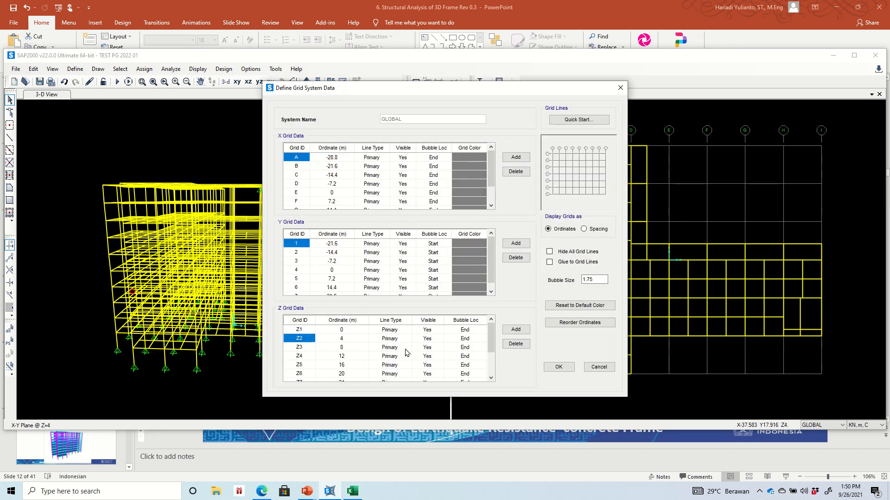
{"action": "left_click", "coordinate": [516, 330]}
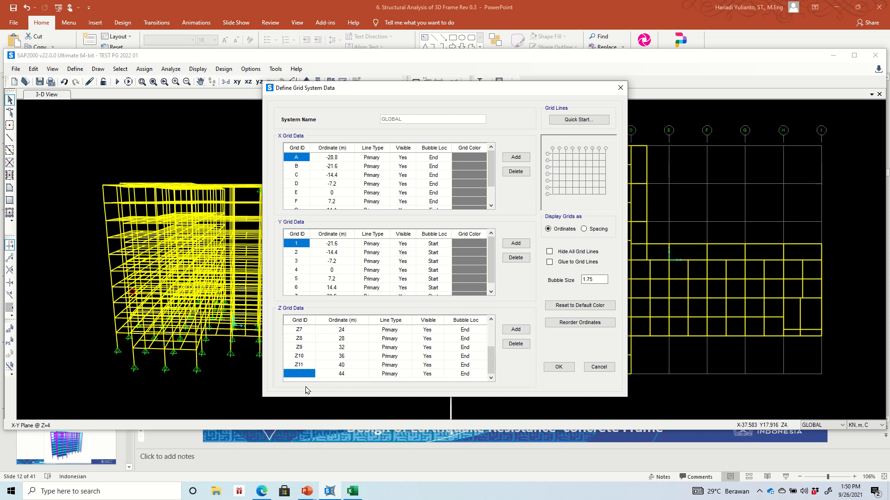
{"action": "type", "text": "Z"}
{"action": "type", "text": "8"}
{"action": "left_click", "coordinate": [354, 375]}
{"action": "type", "text": "2"}
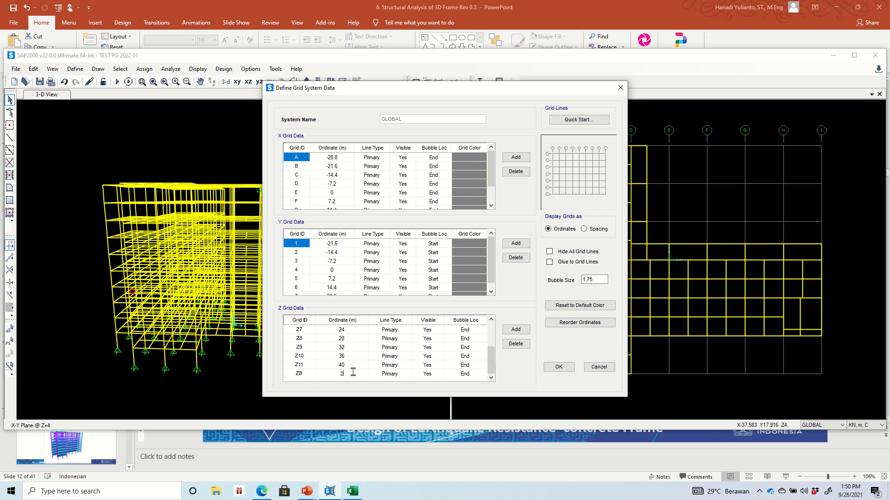
{"action": "left_click", "coordinate": [566, 369]}
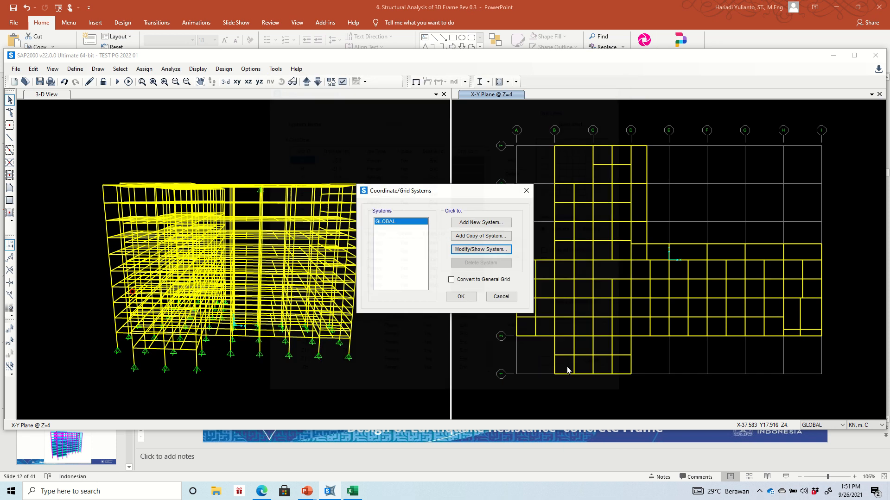
{"action": "left_click", "coordinate": [461, 297]}
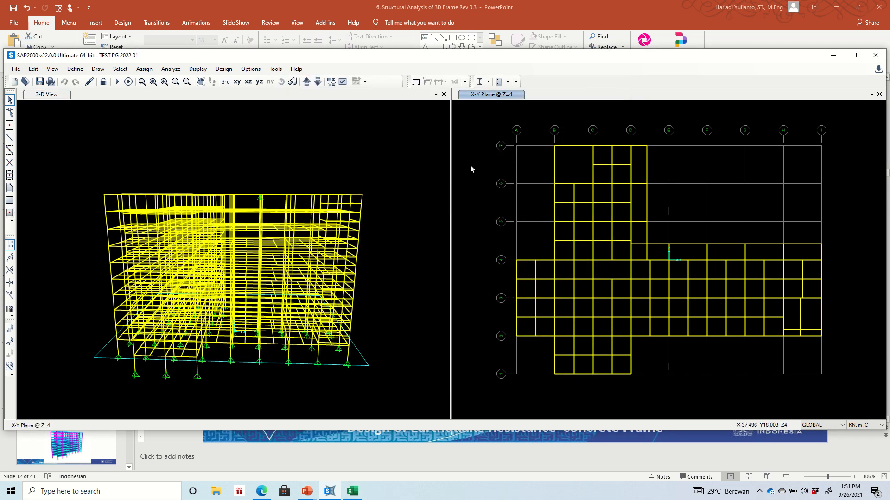
Set the ordinate of Z grid level ZB to 2 m in the GLOBAL grid system.
{"action": "left_click", "coordinate": [317, 83]}
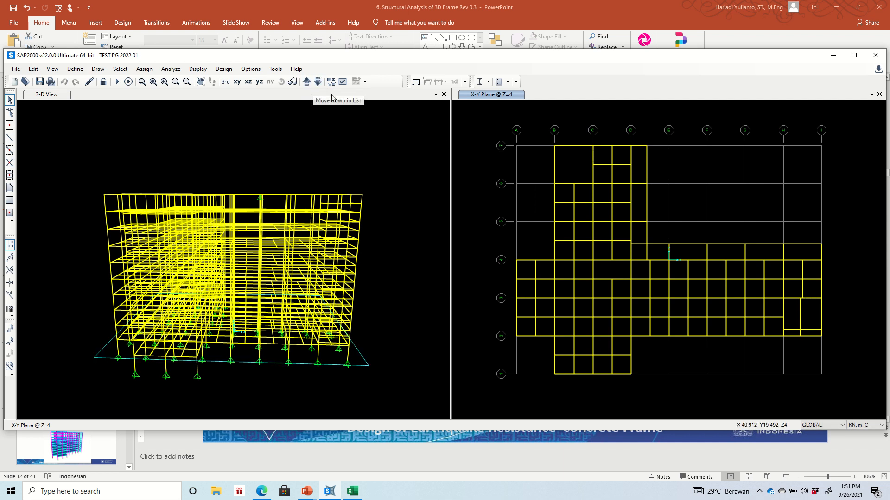
{"action": "left_click", "coordinate": [306, 83]}
{"action": "left_click", "coordinate": [307, 82]}
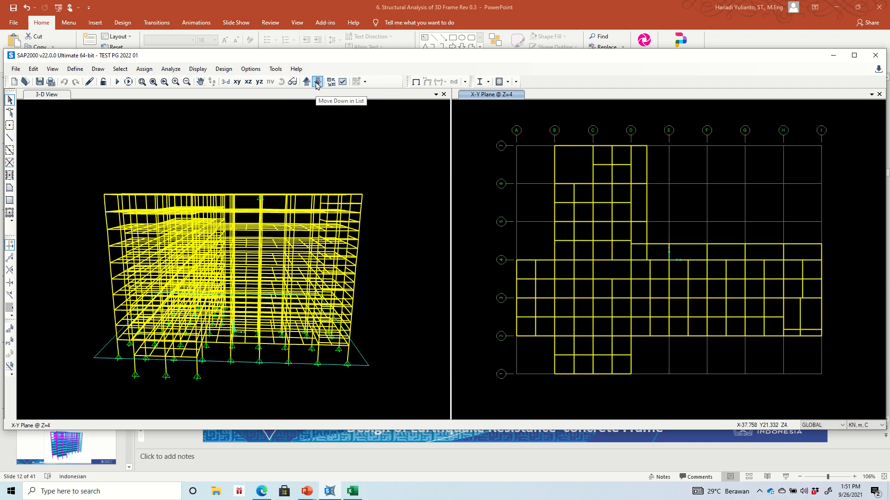
{"action": "left_click", "coordinate": [317, 83]}
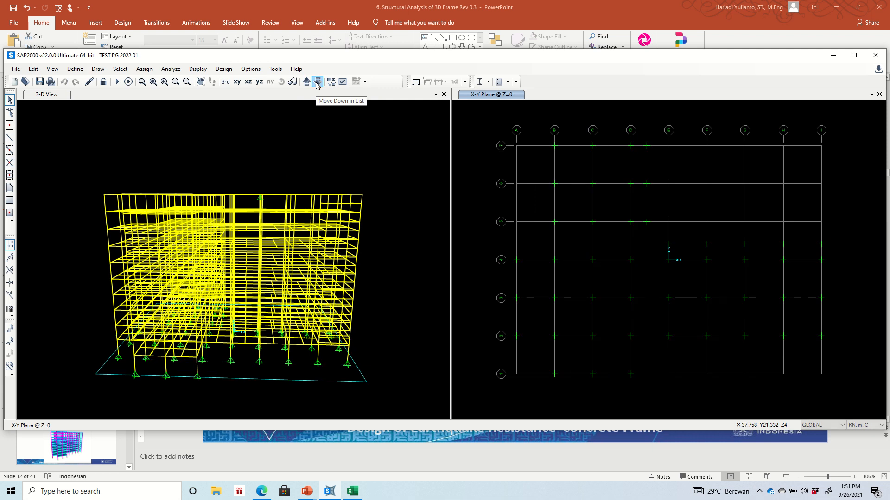
{"action": "right_click", "coordinate": [482, 149]}
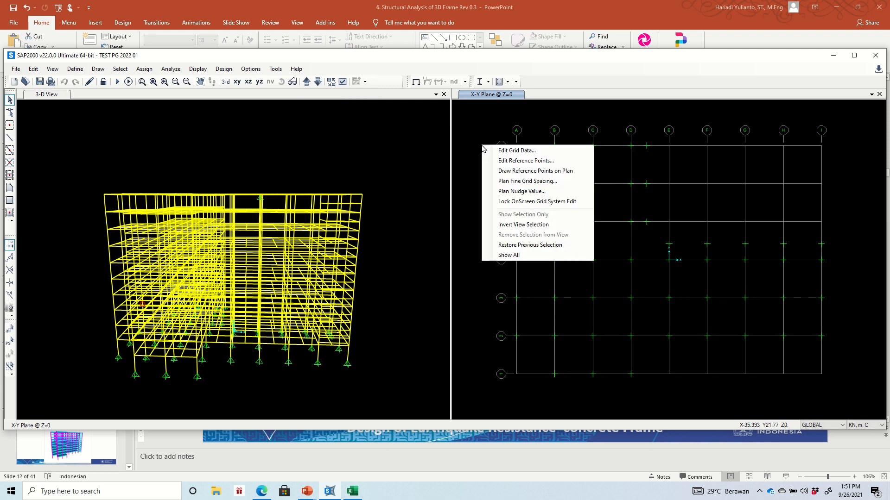
{"action": "left_click", "coordinate": [492, 151]}
{"action": "left_click", "coordinate": [463, 249]}
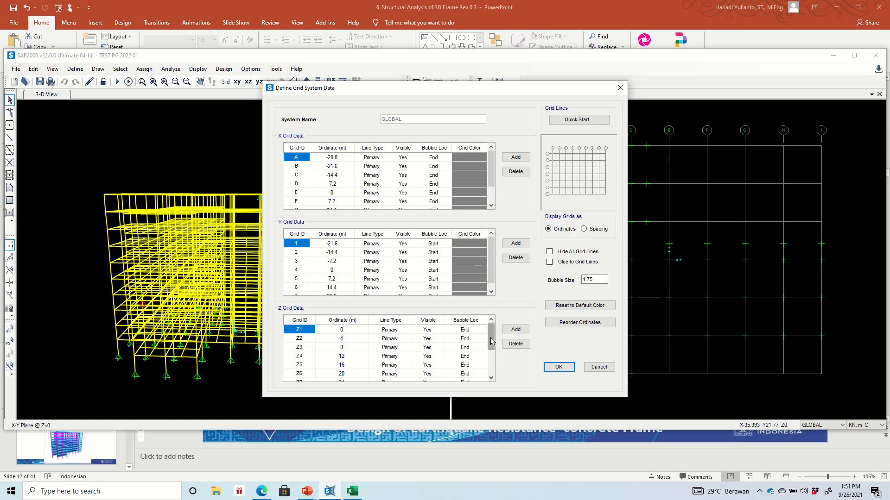
{"action": "left_click_drag", "start_coordinate": [491, 337], "coordinate": [491, 378]}
{"action": "left_click", "coordinate": [349, 376]}
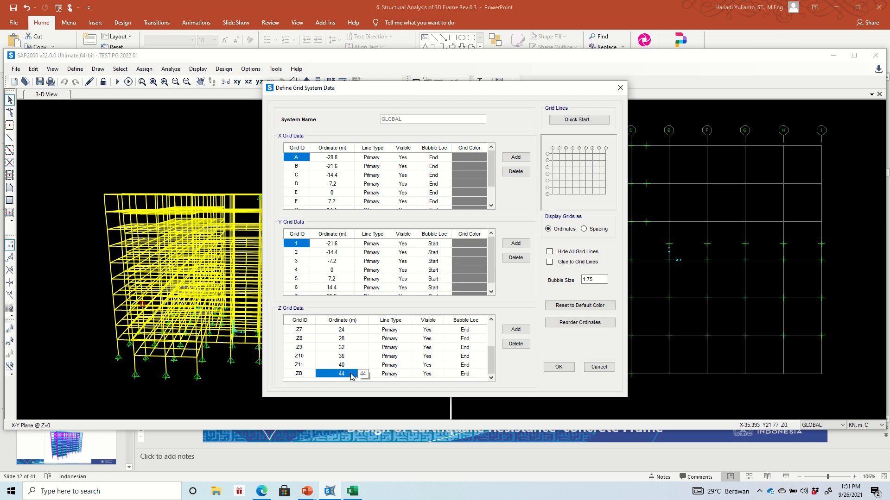
{"action": "type", "text": "2"}
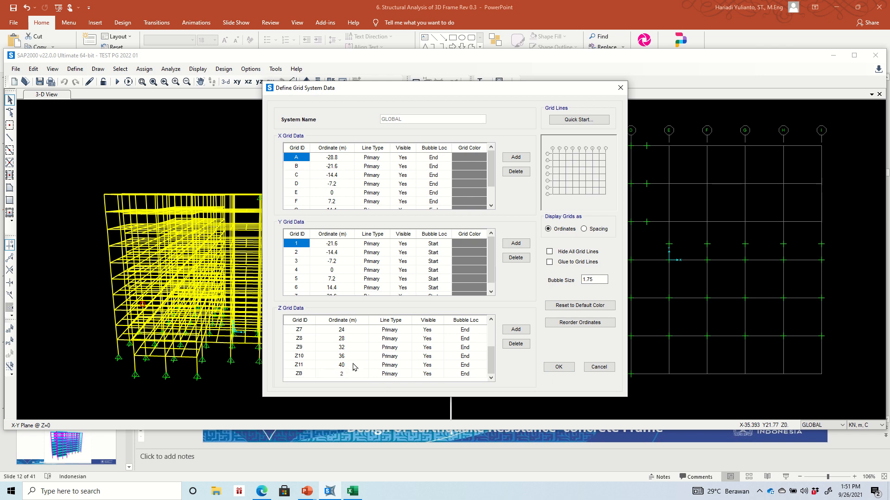
{"action": "left_click", "coordinate": [353, 366]}
{"action": "left_click", "coordinate": [355, 375]}
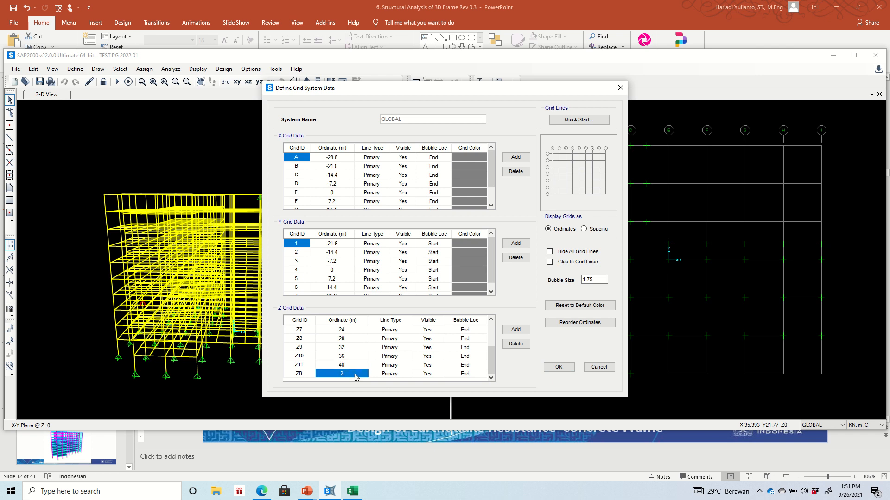
{"action": "left_click", "coordinate": [559, 366]}
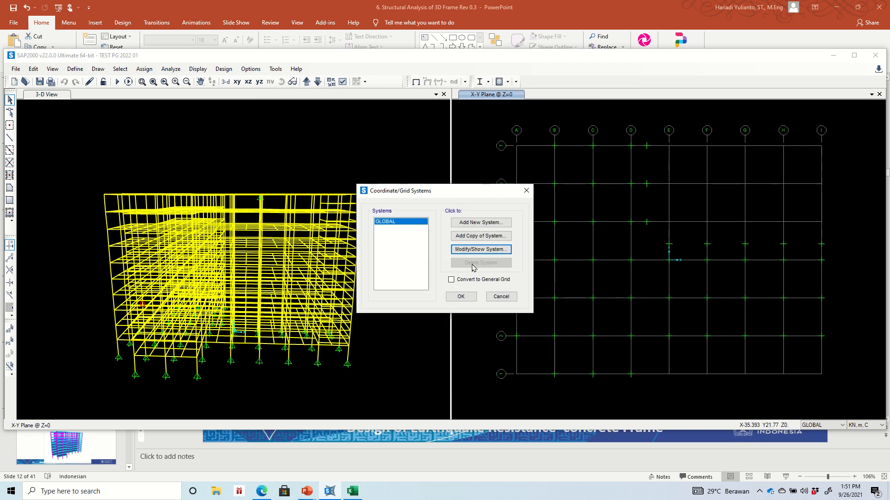
{"action": "left_click", "coordinate": [461, 297]}
{"action": "left_click", "coordinate": [492, 237]}
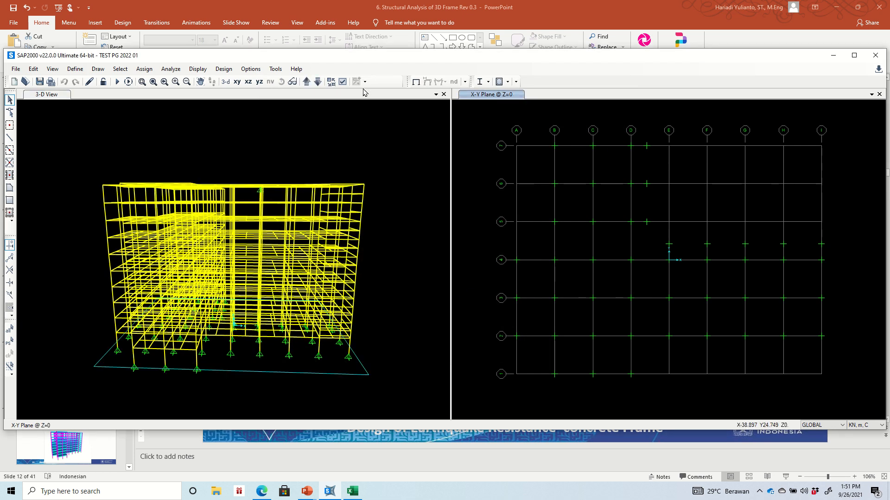
Check the plan at levels Z=0, Z=2 and Z=4, and examine the staircase slab section on slide 12 in PowerPoint.
{"action": "left_click", "coordinate": [307, 84]}
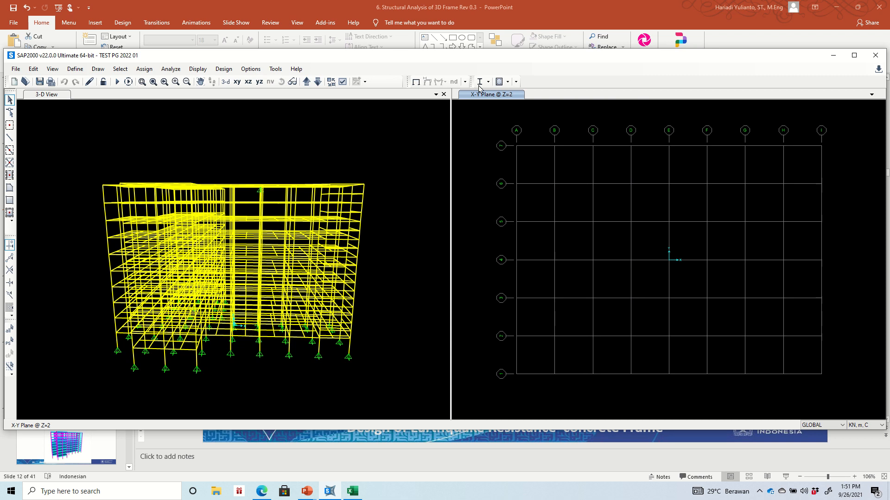
{"action": "left_click", "coordinate": [305, 82]}
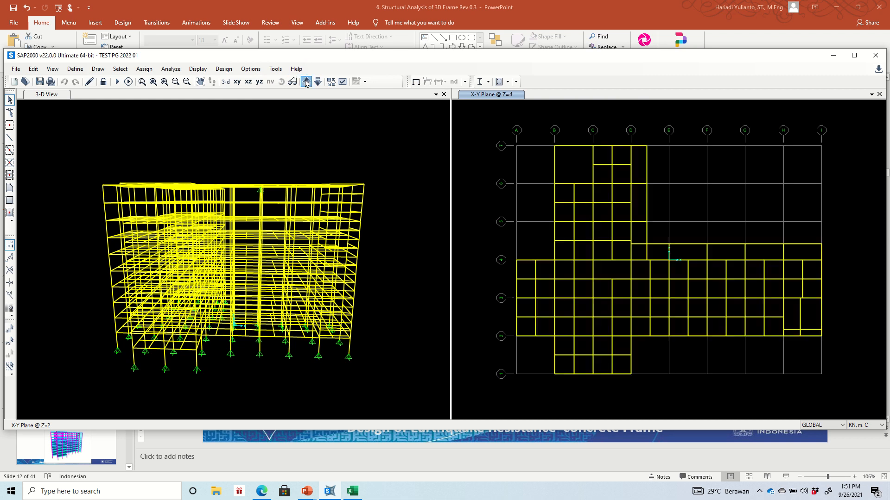
{"action": "left_click", "coordinate": [318, 84]}
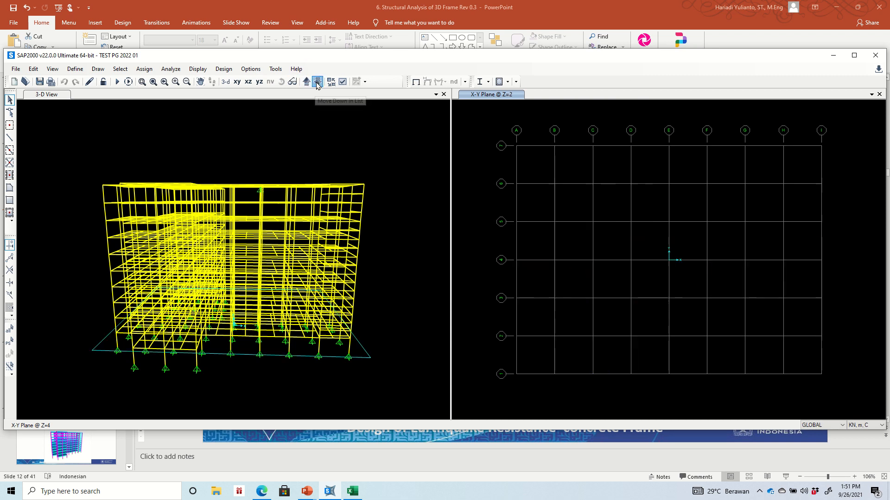
{"action": "left_click", "coordinate": [317, 83]}
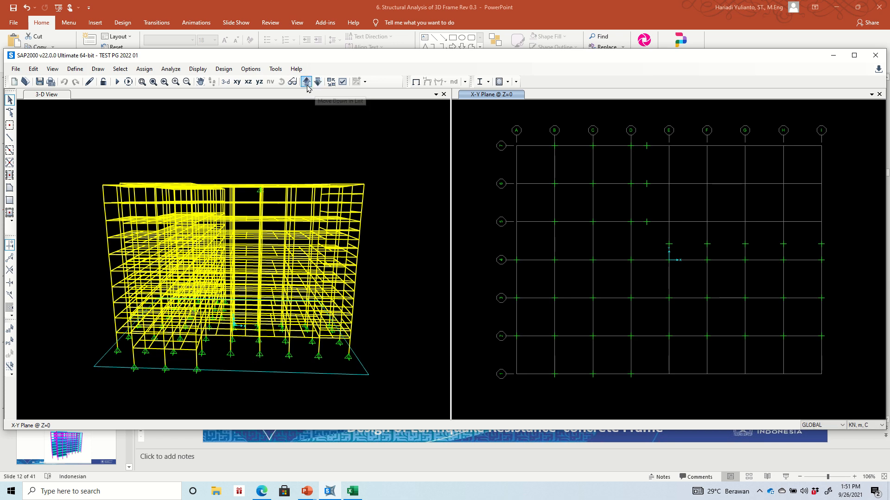
{"action": "left_click", "coordinate": [308, 85]}
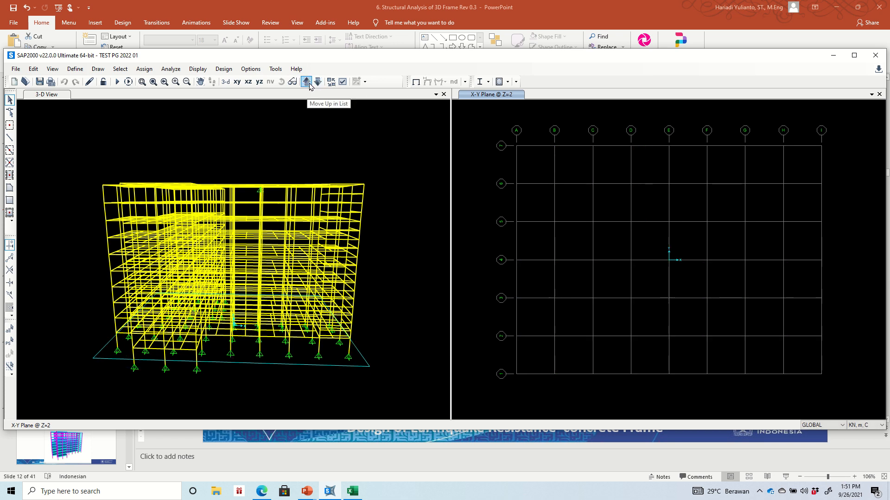
{"action": "left_click", "coordinate": [307, 84]}
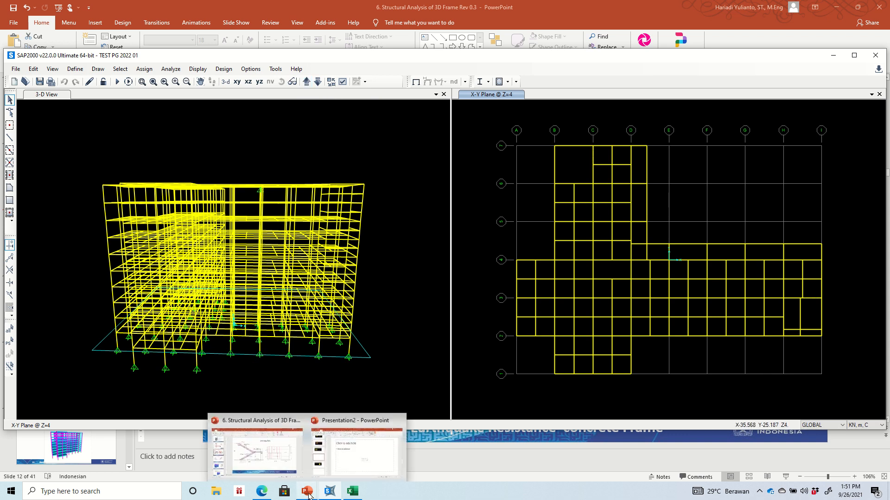
{"action": "left_click", "coordinate": [283, 474]}
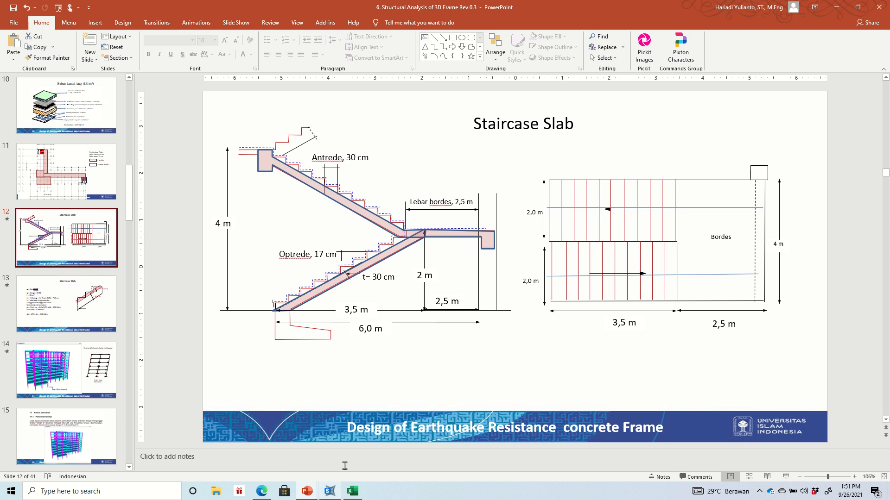
Switch to SAP2000 and replicate the two stair beams in bay H–I between grids 2 and 3 once, with dx 0, dy 0 and dz -2.
{"action": "left_click", "coordinate": [330, 491]}
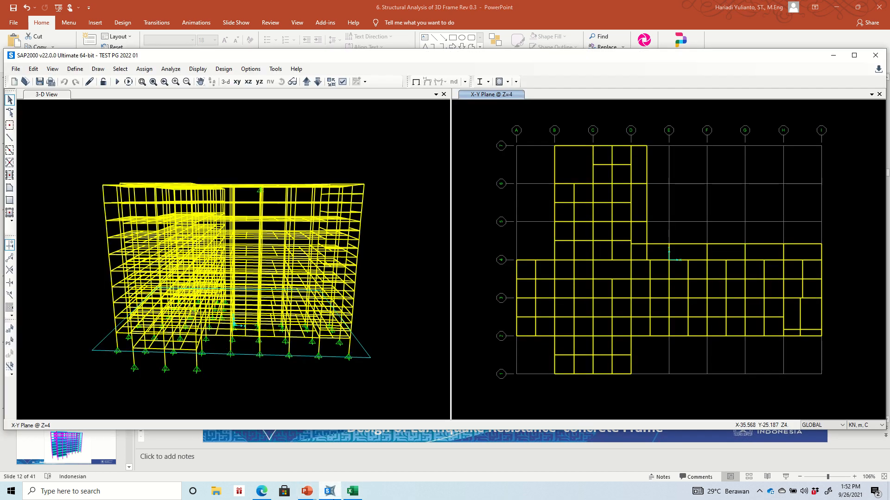
{"action": "left_click", "coordinate": [806, 330]}
{"action": "left_click", "coordinate": [799, 325]}
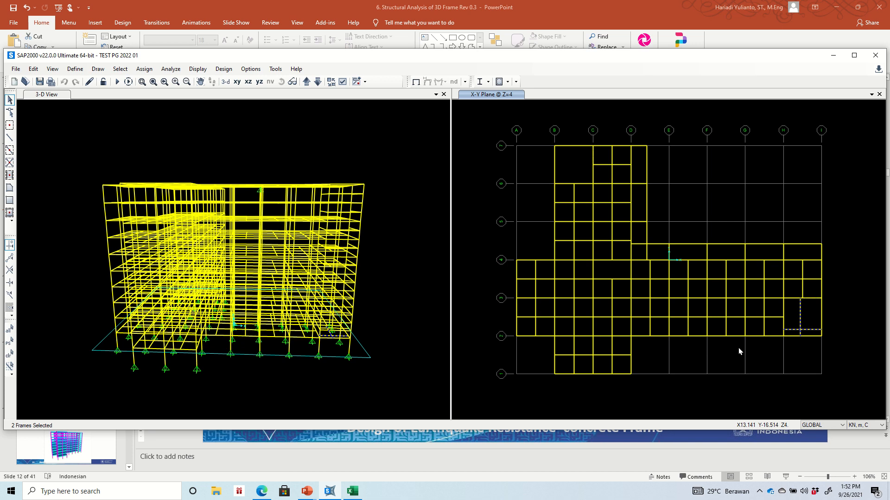
{"action": "key", "text": "ctrl+r"}
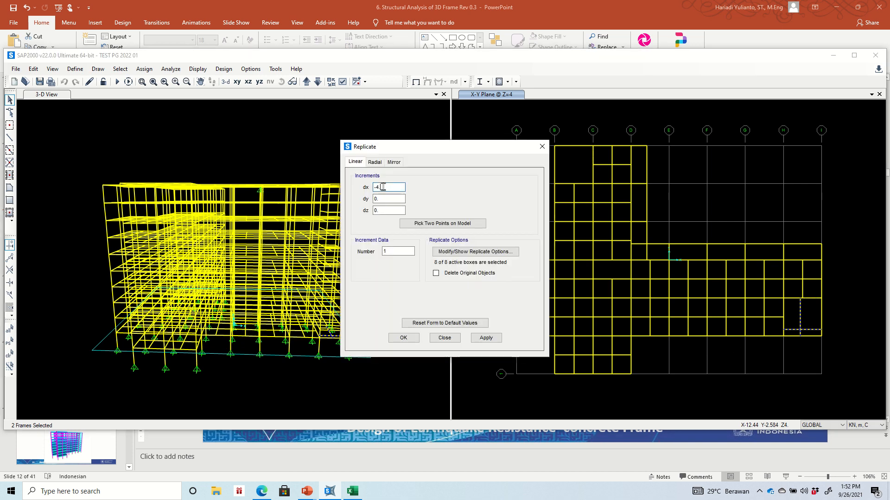
{"action": "key", "text": "BackSpace"}
{"action": "type", "text": "0"}
{"action": "key", "text": "Tab"}
{"action": "key", "text": "Tab"}
{"action": "type", "text": "-"}
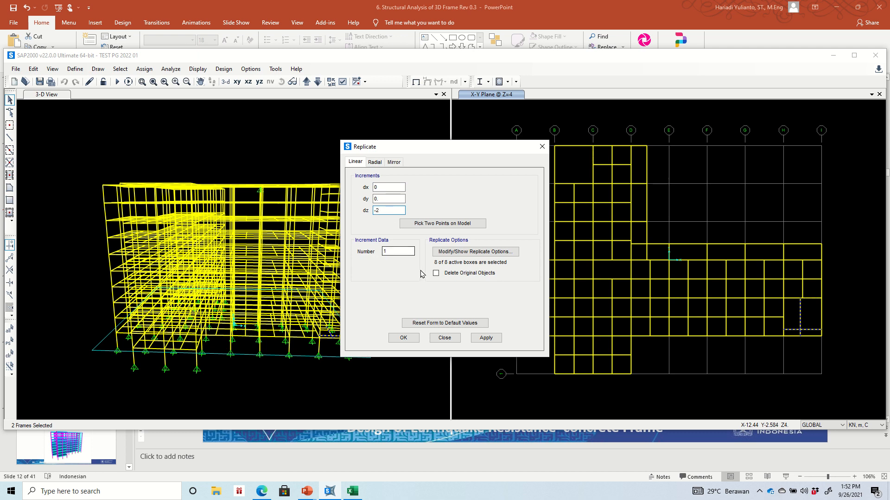
{"action": "left_click", "coordinate": [486, 338]}
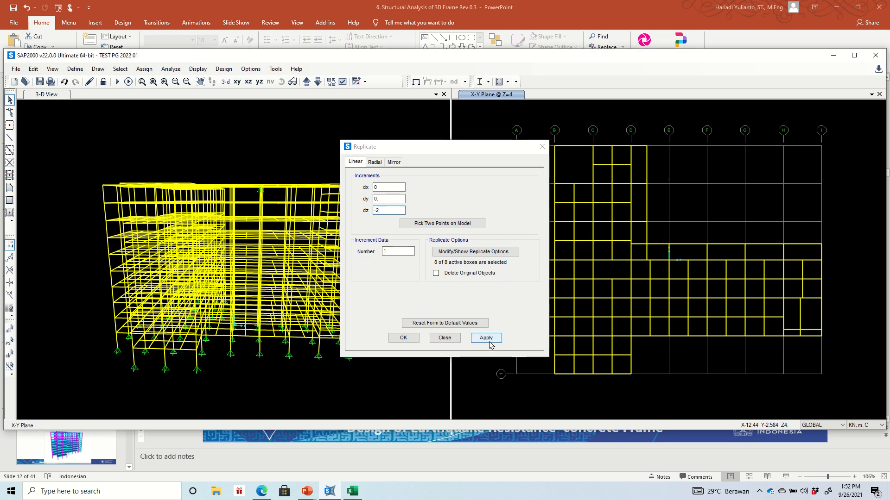
{"action": "left_click", "coordinate": [444, 337]}
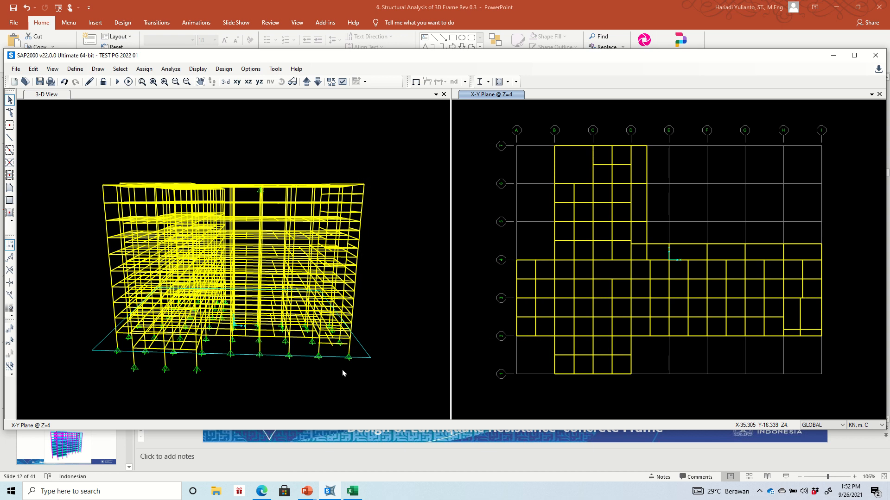
Inspect the replicated stair beams below the first floor up close in the rotated 3-D view.
{"action": "left_click", "coordinate": [302, 103]}
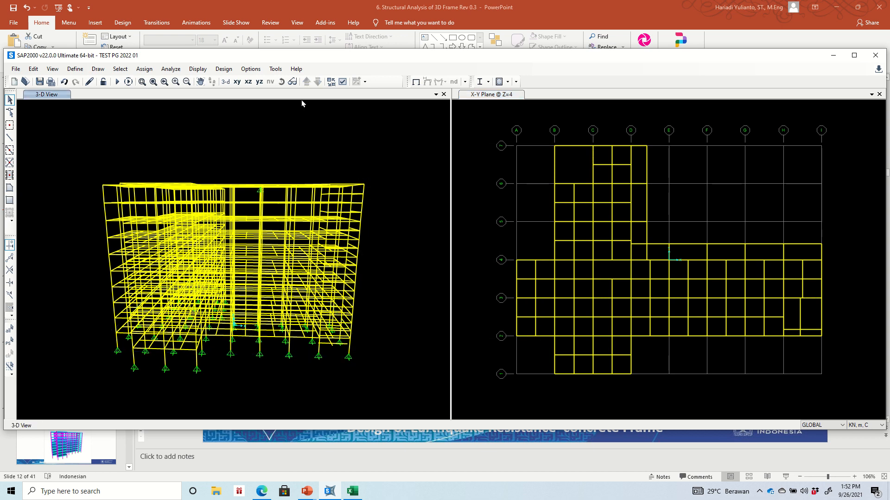
{"action": "left_click", "coordinate": [281, 81]}
{"action": "left_click_drag", "start_coordinate": [324, 204], "coordinate": [388, 202]}
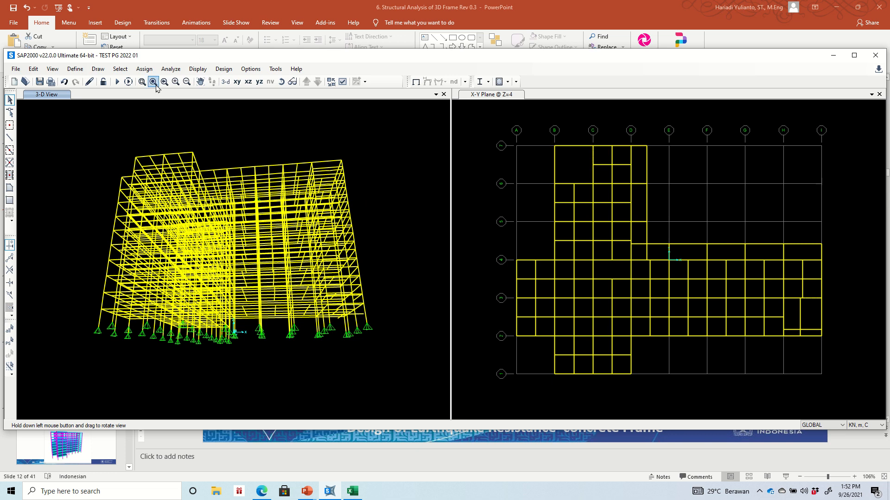
{"action": "left_click_drag", "start_coordinate": [326, 186], "coordinate": [406, 204]}
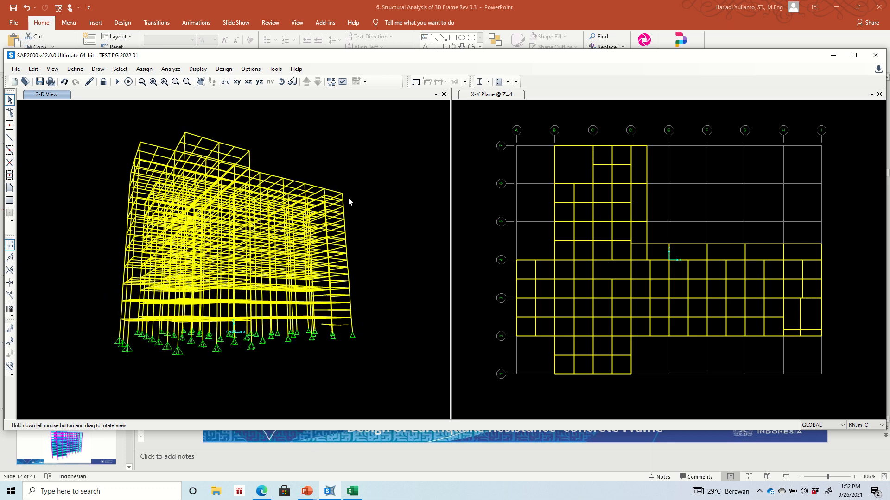
{"action": "left_click", "coordinate": [152, 82]}
{"action": "left_click_drag", "start_coordinate": [290, 305], "coordinate": [275, 299]}
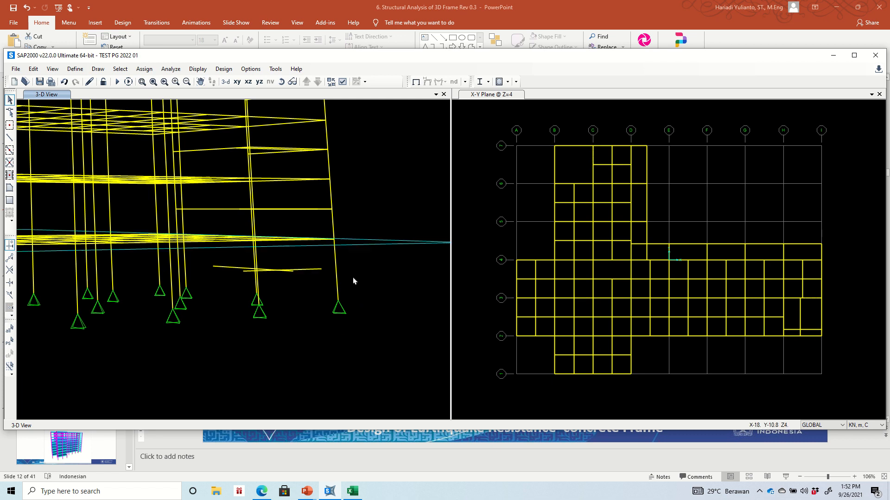
Examine the replicated stair beams and the surrounding lower storeys from another angle in the 3-D view.
{"action": "left_click", "coordinate": [329, 82]}
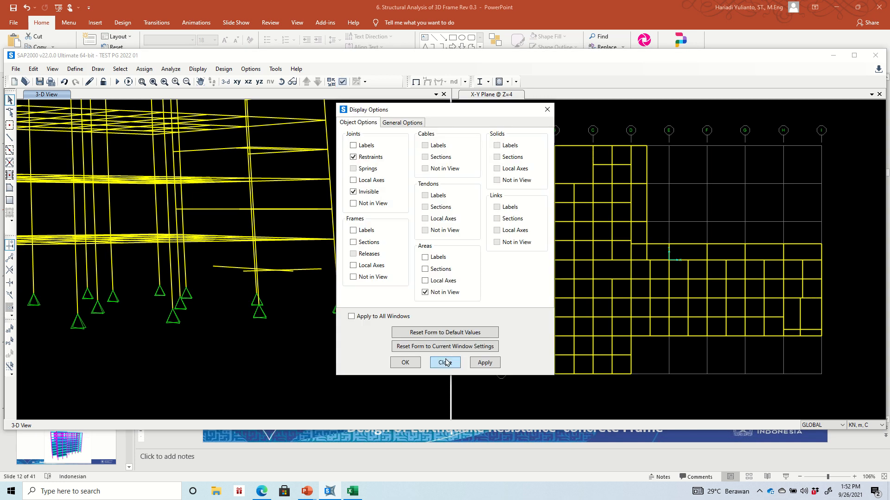
{"action": "left_click", "coordinate": [445, 362]}
{"action": "left_click", "coordinate": [281, 82]}
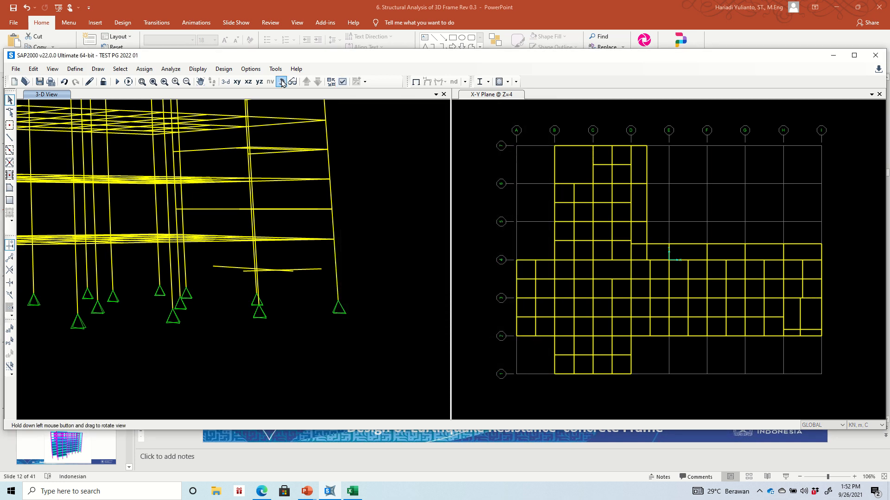
{"action": "left_click_drag", "start_coordinate": [283, 180], "coordinate": [189, 162]}
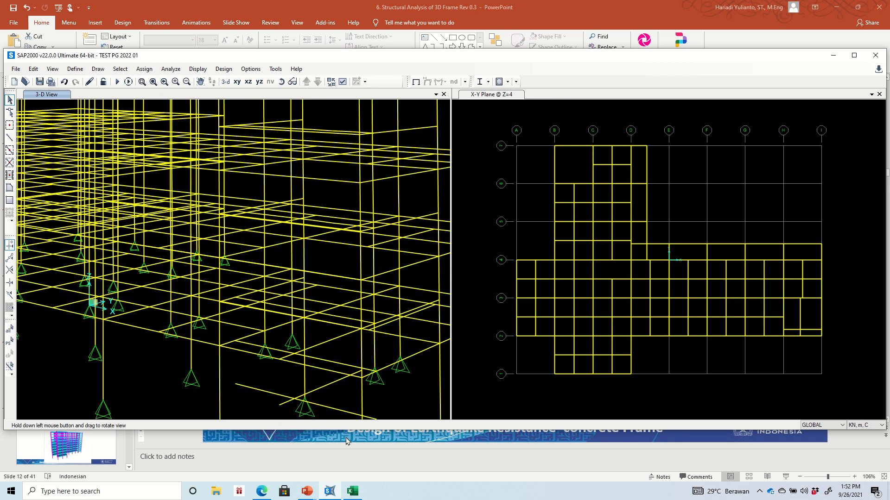
{"action": "left_click", "coordinate": [282, 82]}
{"action": "left_click_drag", "start_coordinate": [309, 218], "coordinate": [352, 218]}
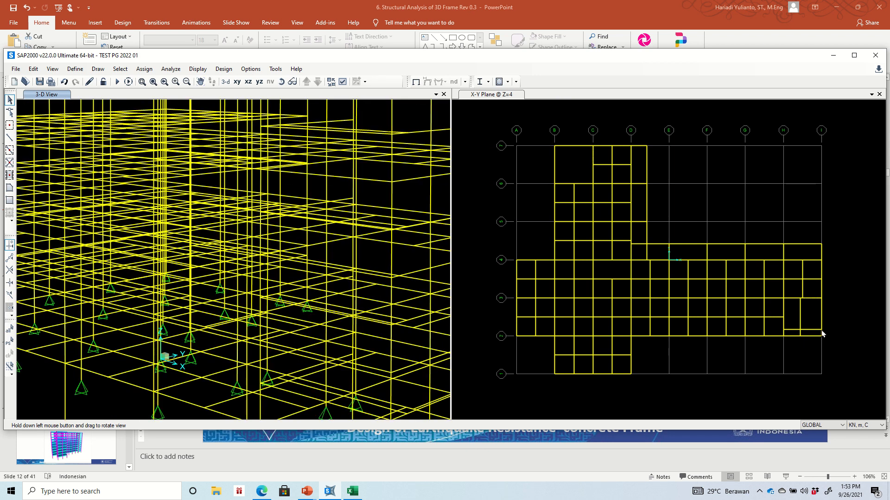
{"action": "left_click", "coordinate": [847, 283]}
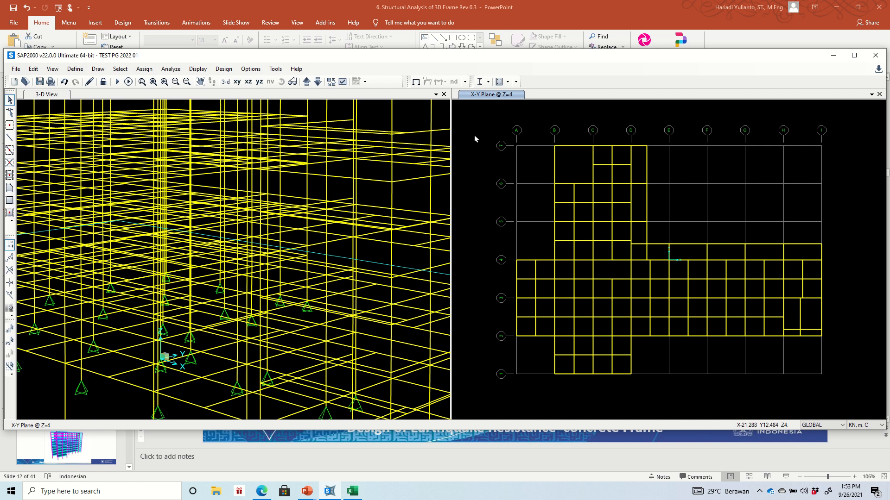
{"action": "left_click", "coordinate": [186, 82]}
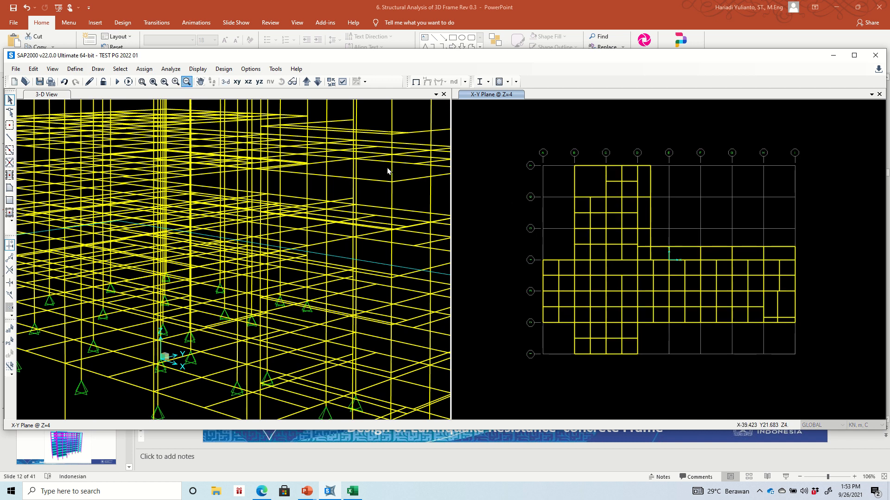
{"action": "left_click", "coordinate": [115, 409]}
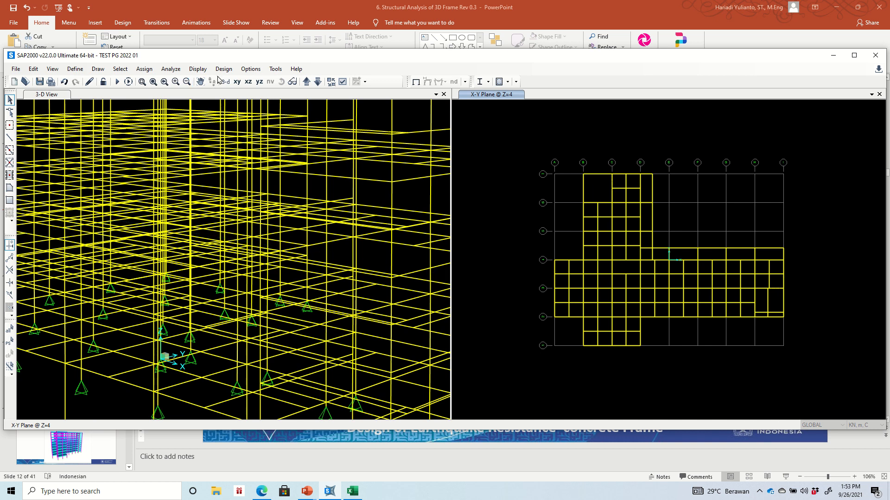
{"action": "left_click", "coordinate": [187, 81]}
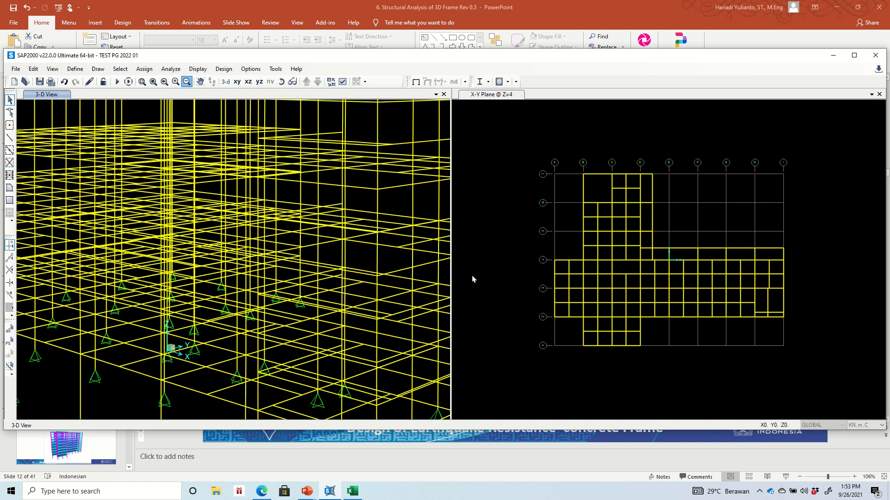
{"action": "left_click", "coordinate": [749, 380]}
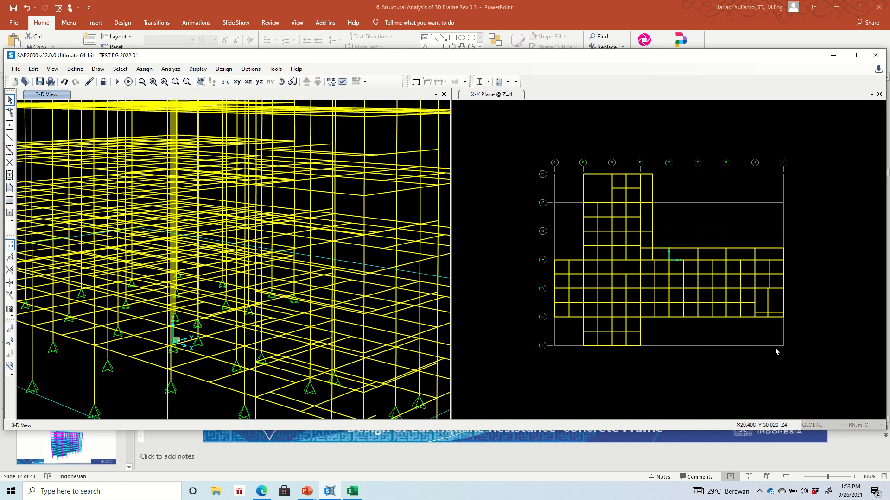
Replicate the beams on grids H, I and 2 around the stair bay at Z=4 once, with dx 0, dy 0 and dz -2.
{"action": "left_click_drag", "start_coordinate": [788, 328], "coordinate": [777, 298]}
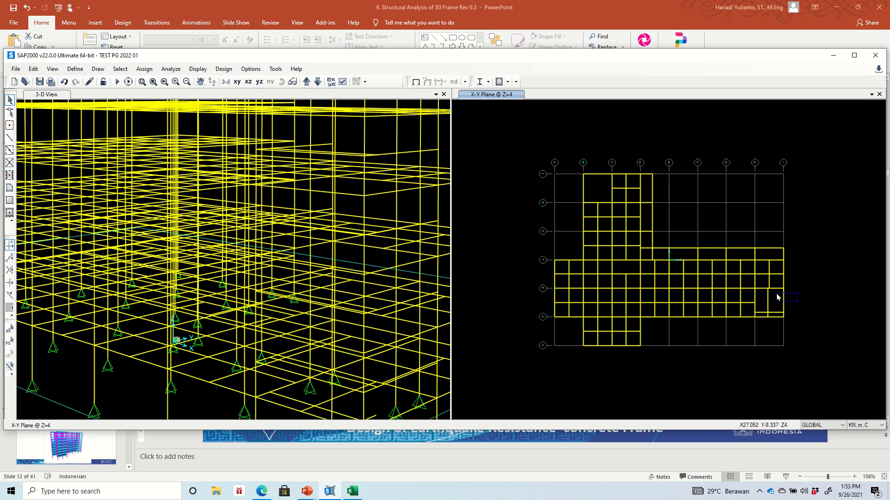
{"action": "left_click", "coordinate": [753, 299]}
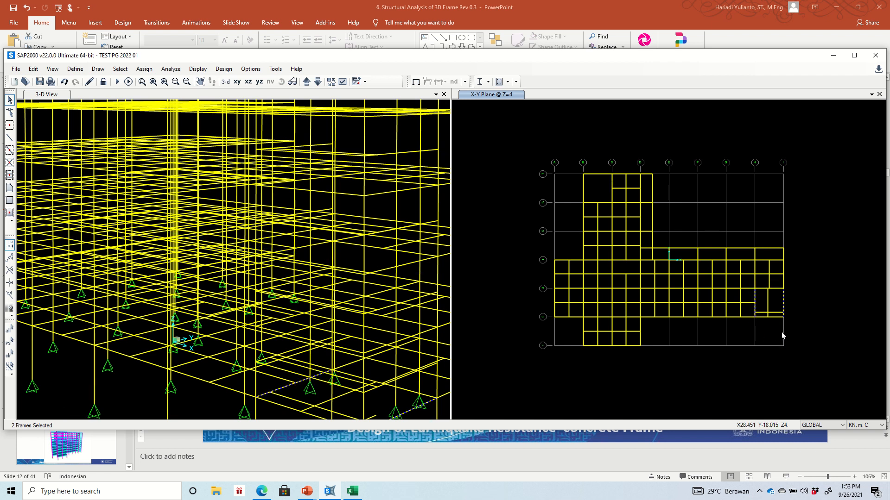
{"action": "left_click", "coordinate": [770, 317]}
{"action": "key", "text": "ctrl+r"}
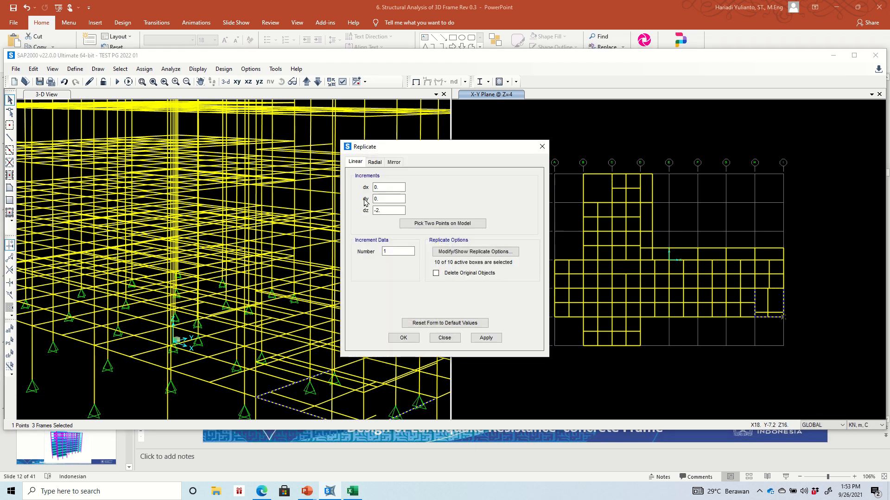
{"action": "left_click", "coordinate": [481, 338]}
{"action": "left_click", "coordinate": [404, 339]}
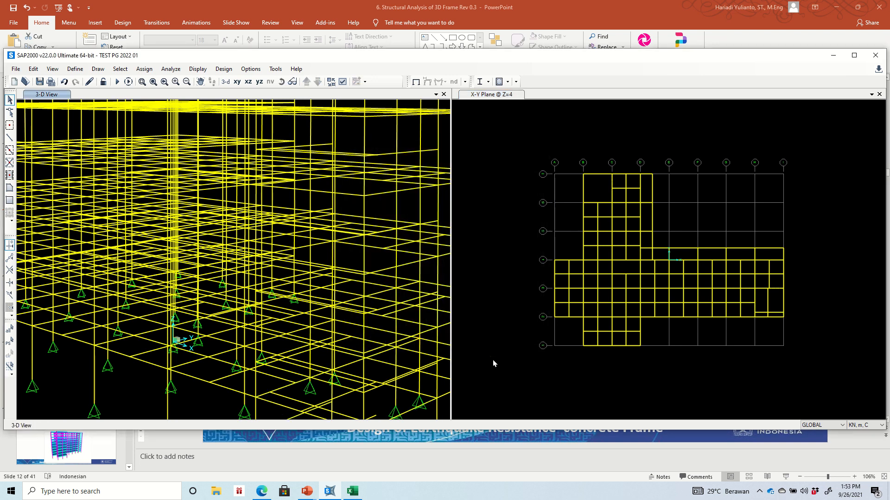
{"action": "left_click", "coordinate": [493, 363]}
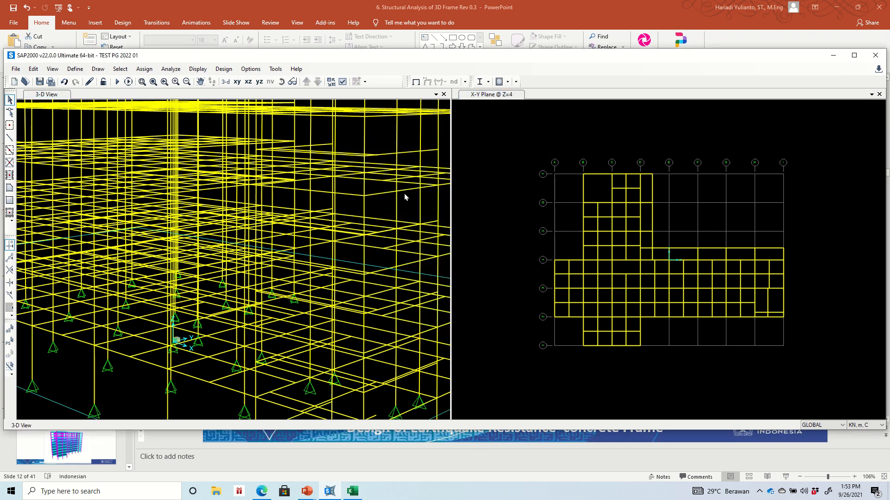
{"action": "left_click", "coordinate": [200, 82]}
{"action": "left_click_drag", "start_coordinate": [267, 222], "coordinate": [246, 149]}
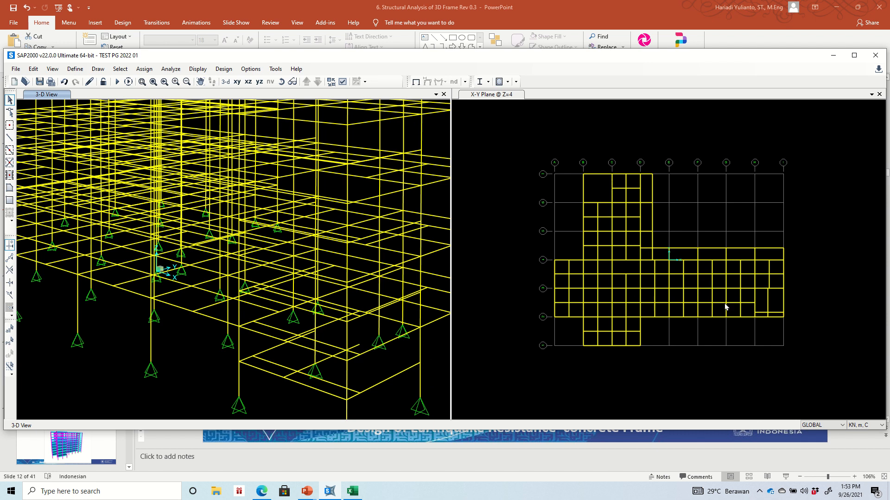
{"action": "left_click", "coordinate": [777, 293]}
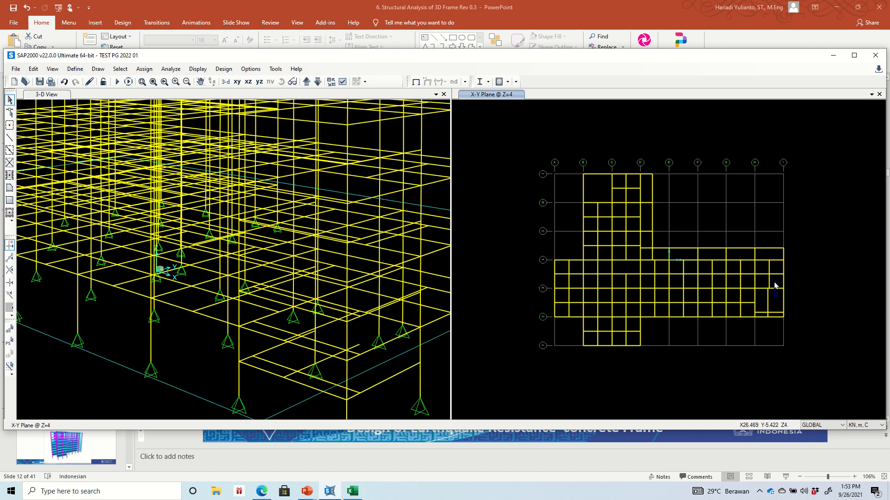
{"action": "left_click", "coordinate": [774, 285]}
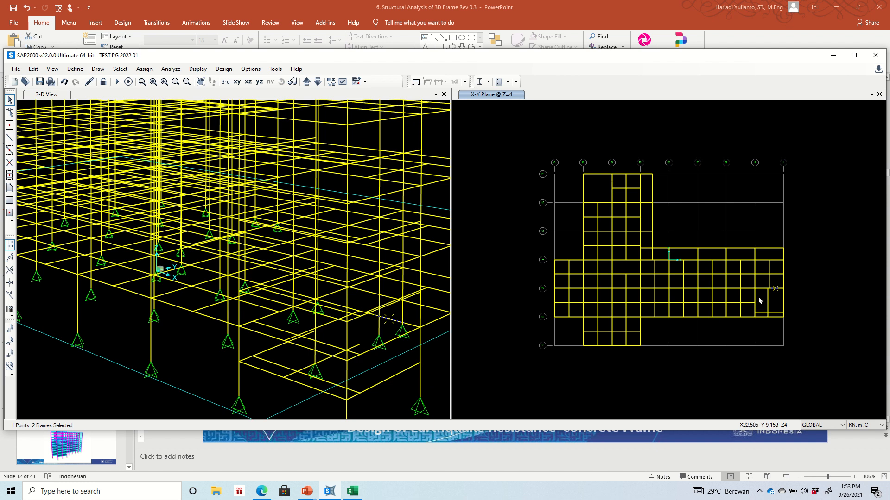
{"action": "key", "text": "ctrl+q"}
{"action": "left_click", "coordinate": [757, 289]}
{"action": "left_click", "coordinate": [770, 285]}
{"action": "key", "text": "ctrl+q"}
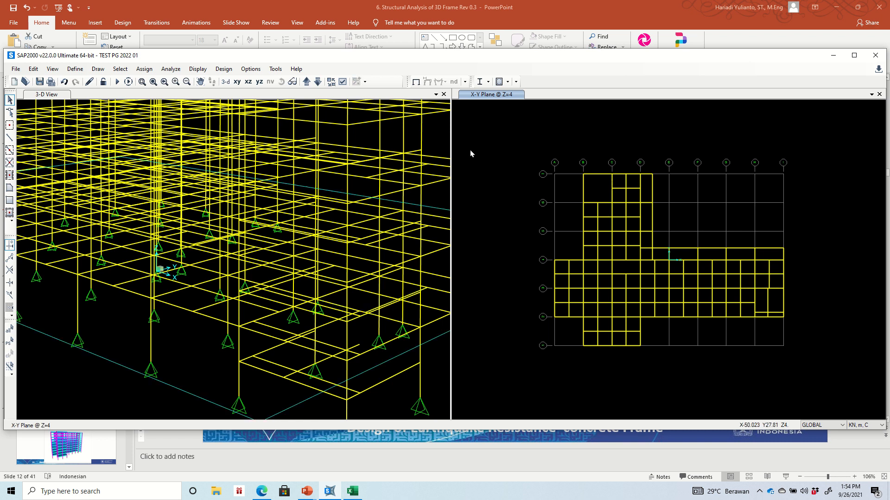
Replicate the two grid 3 beam segments between grids H and I at Z=4 once, with dx 0, dy 0 and dz -2.
{"action": "left_click", "coordinate": [379, 21]}
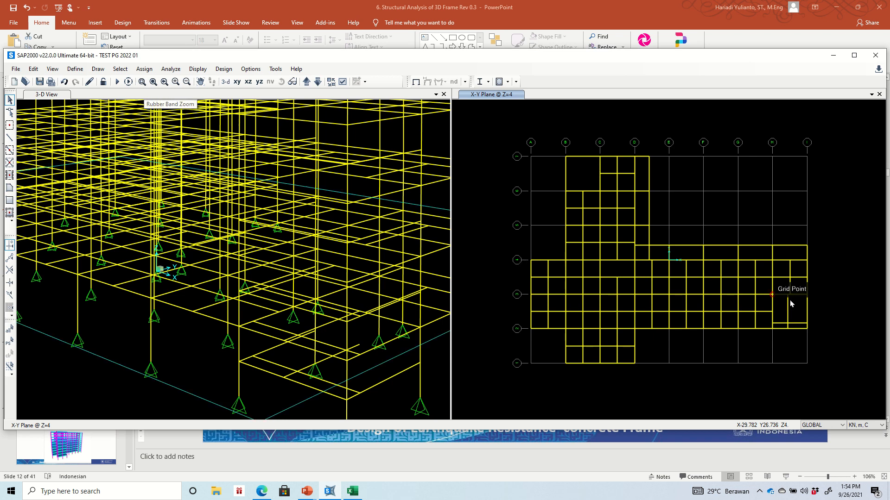
{"action": "left_click", "coordinate": [141, 82]}
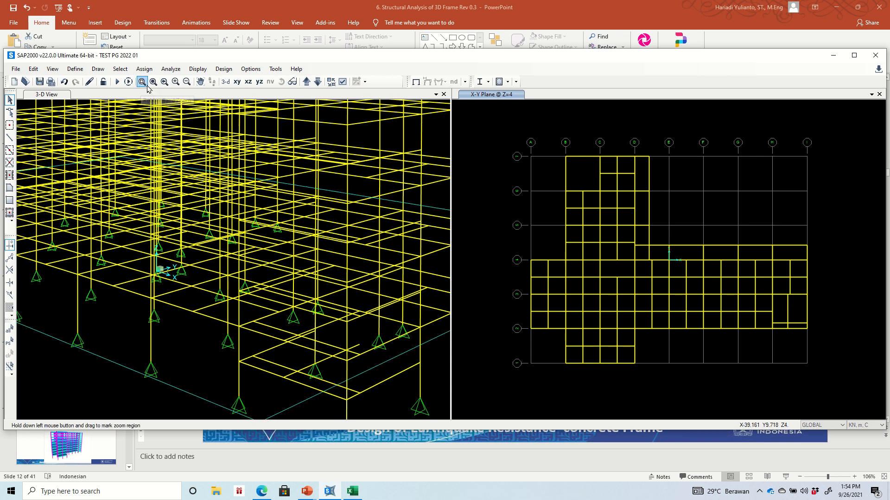
{"action": "left_click_drag", "start_coordinate": [756, 277], "coordinate": [767, 295]}
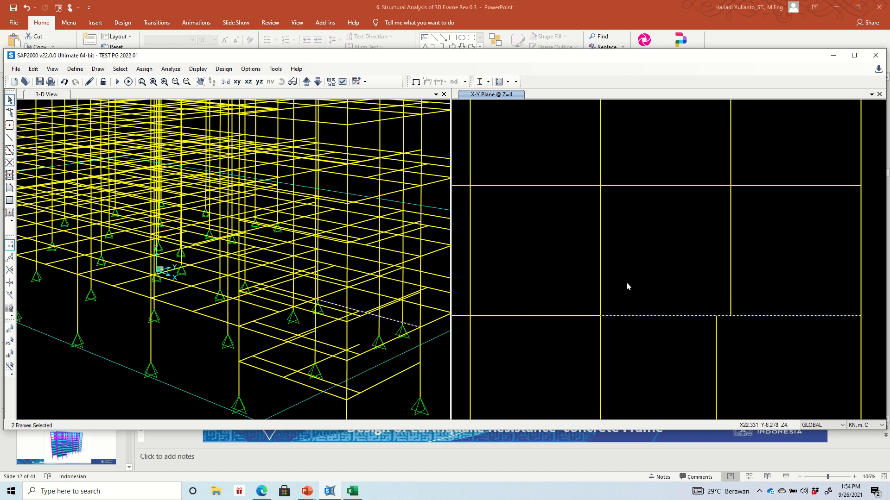
{"action": "key", "text": "ctrl+r"}
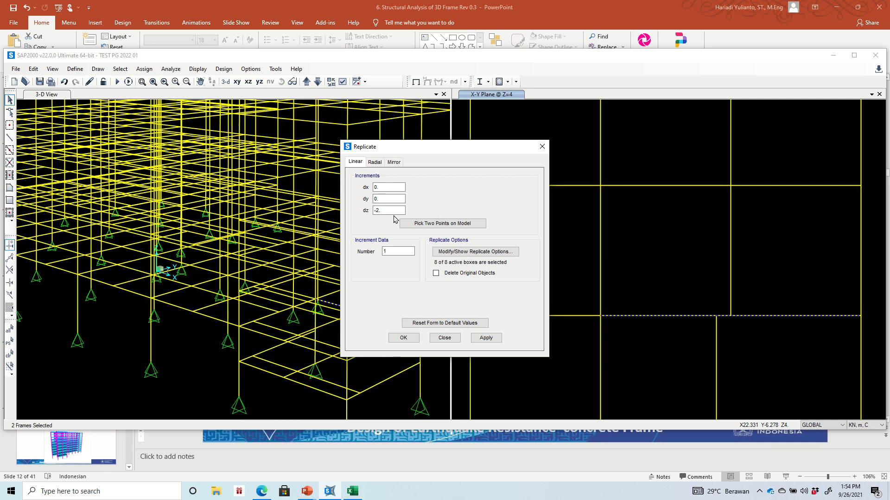
{"action": "left_click", "coordinate": [490, 338]}
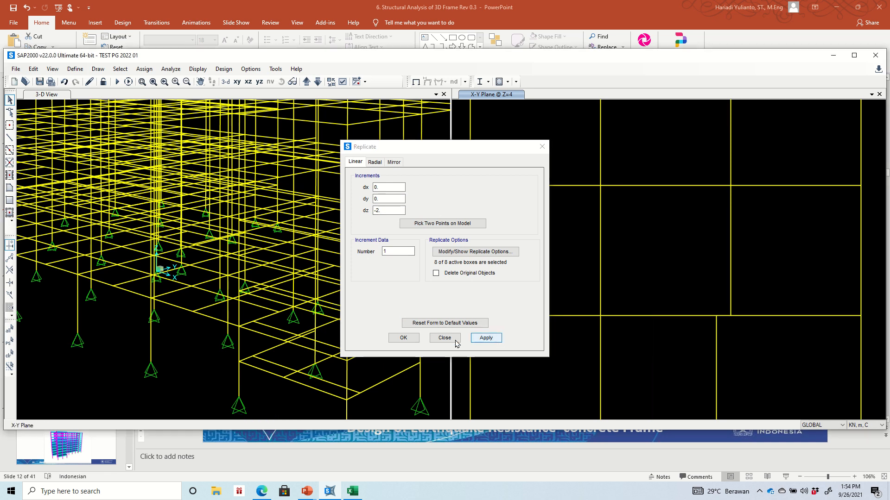
{"action": "left_click", "coordinate": [395, 340]}
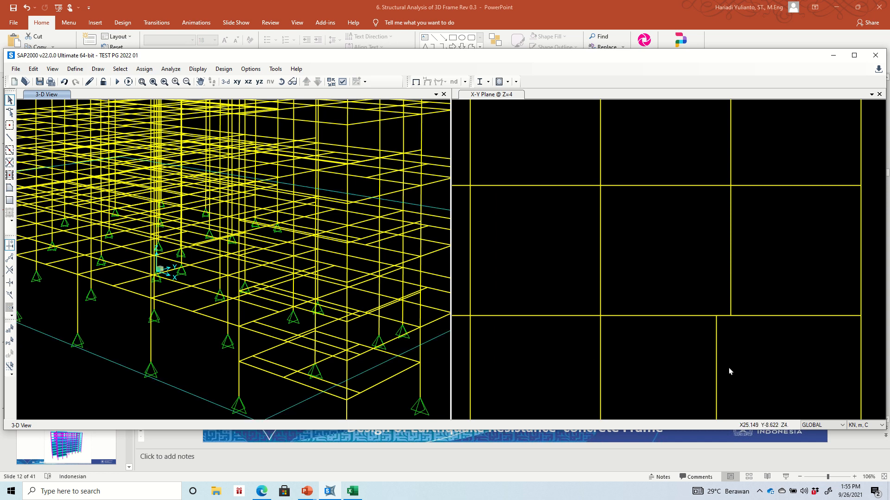
Delete the Plat Tangga section from the frame properties and close the list.
{"action": "left_click", "coordinate": [534, 228]}
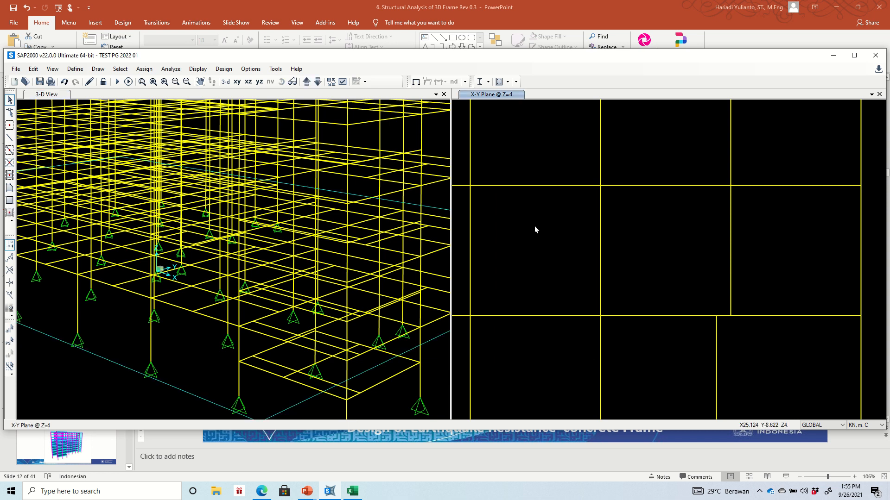
{"action": "left_click", "coordinate": [153, 82]}
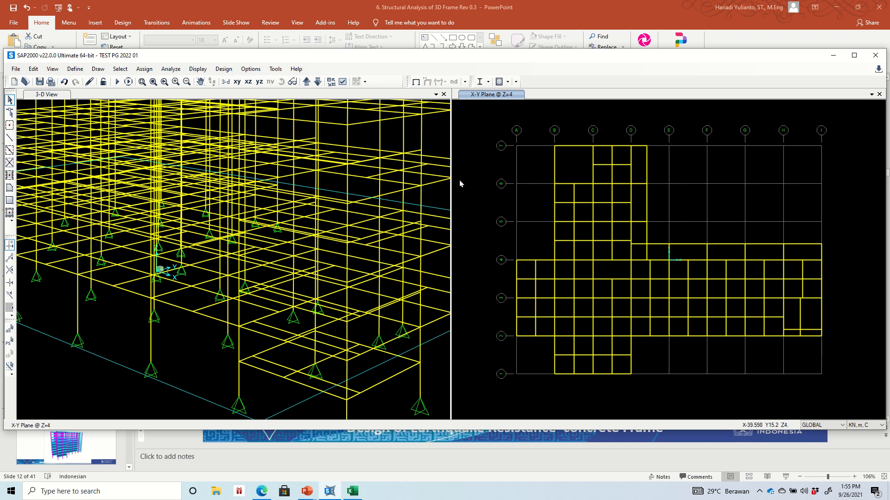
{"action": "left_click", "coordinate": [75, 69]}
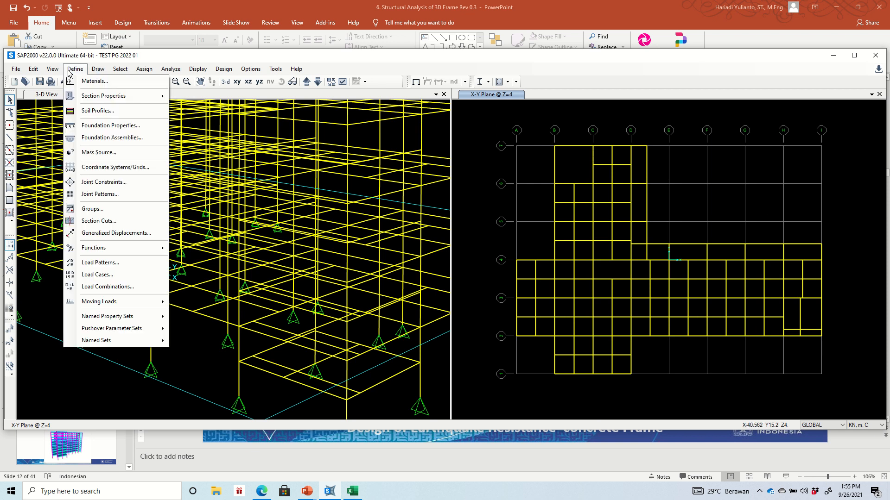
{"action": "mouse_move", "coordinate": [78, 95]}
{"action": "left_click", "coordinate": [190, 96]}
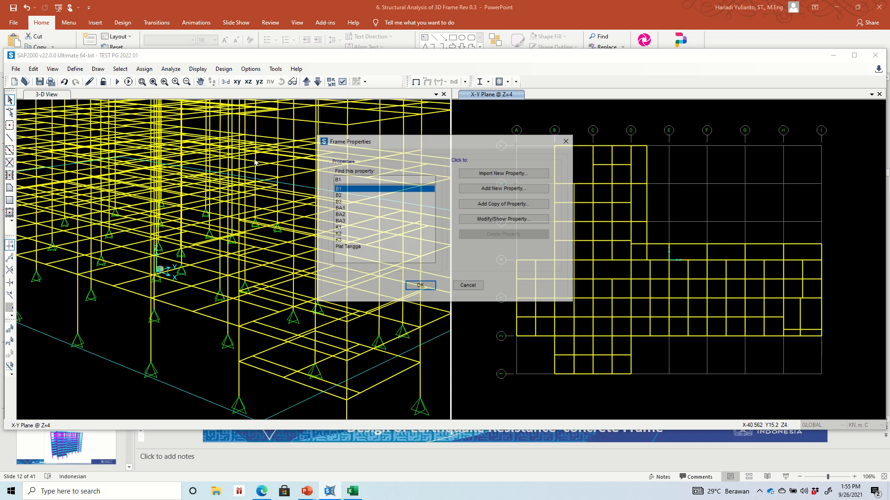
{"action": "left_click", "coordinate": [468, 286]}
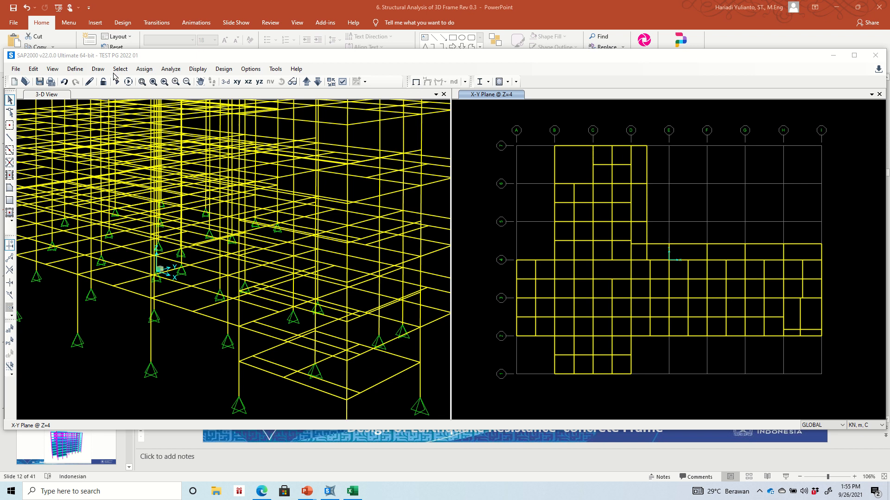
Add a rectangular concrete frame section named PLAT TANGGA, consulting the Staircase Slab slide in PowerPoint for its dimensions.
{"action": "left_click", "coordinate": [75, 69]}
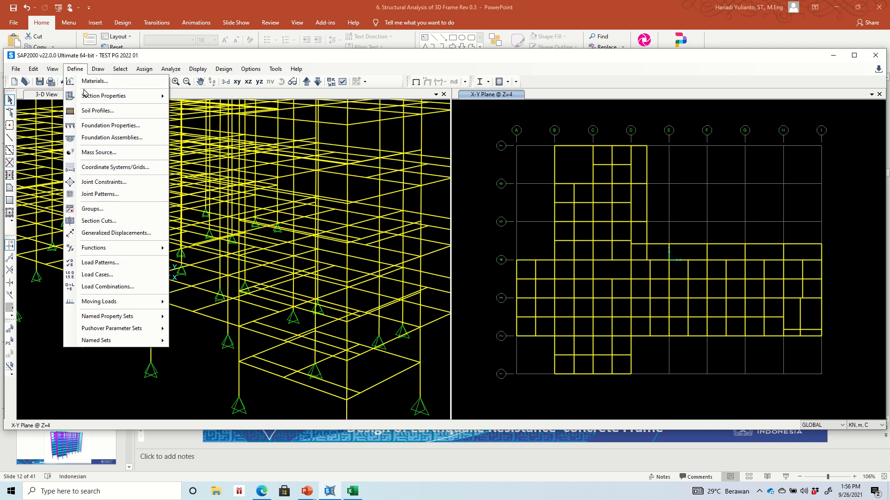
{"action": "mouse_move", "coordinate": [88, 96]}
{"action": "left_click", "coordinate": [173, 96]}
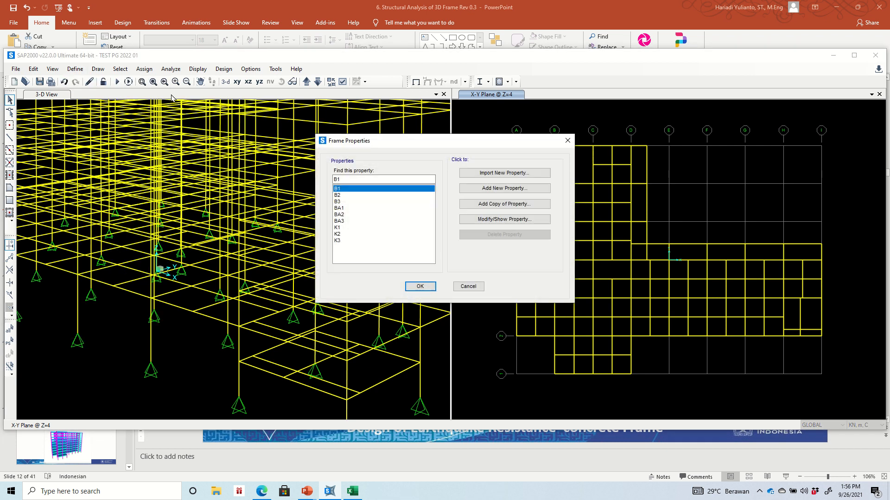
{"action": "left_click", "coordinate": [504, 188]}
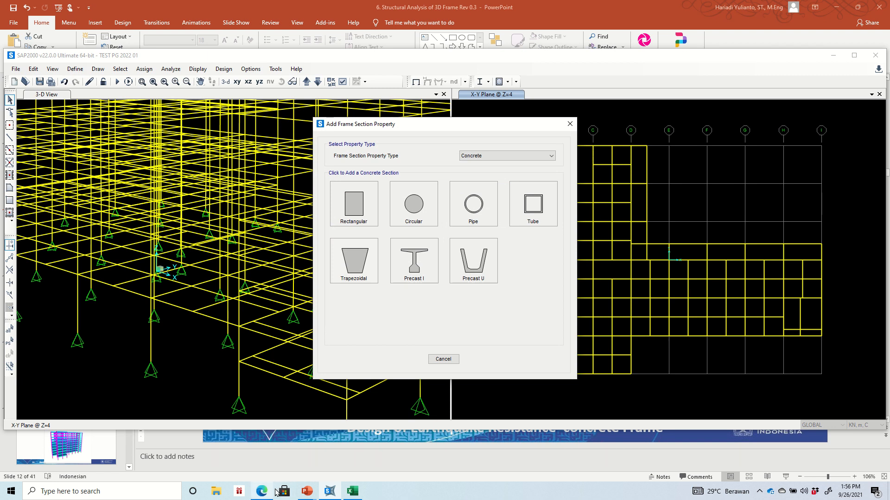
{"action": "mouse_move", "coordinate": [306, 490]}
{"action": "left_click", "coordinate": [276, 452]}
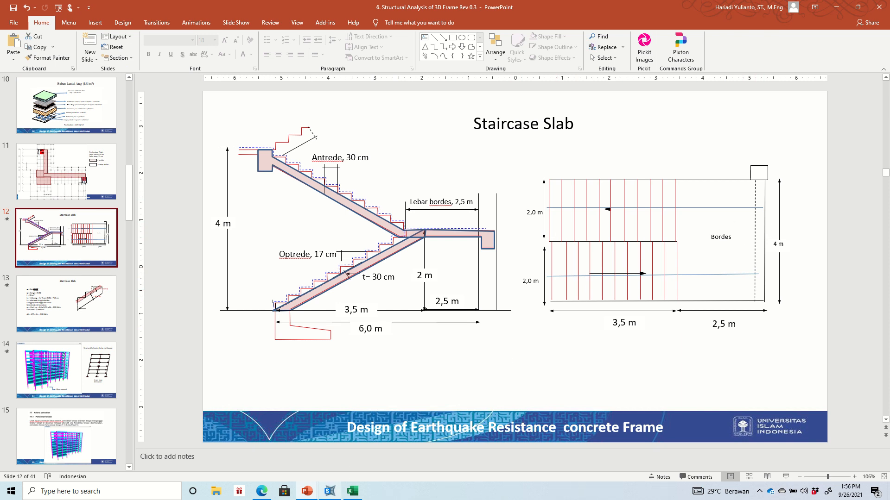
{"action": "left_click", "coordinate": [329, 491]}
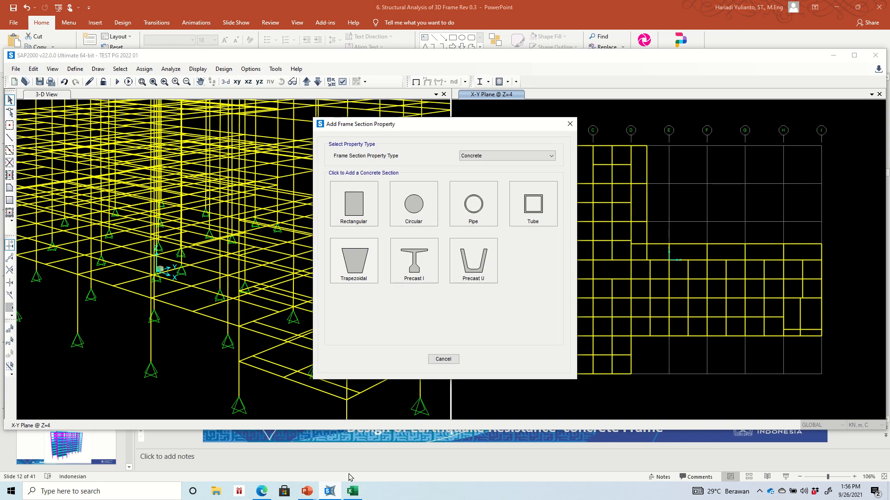
{"action": "left_click", "coordinate": [355, 221]}
{"action": "double_click", "coordinate": [421, 163]}
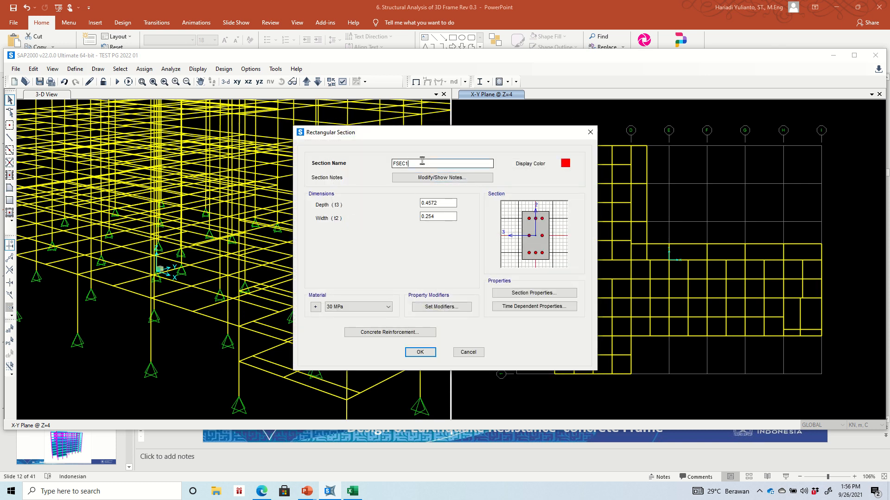
{"action": "type", "text": "PLAT TANGGA"}
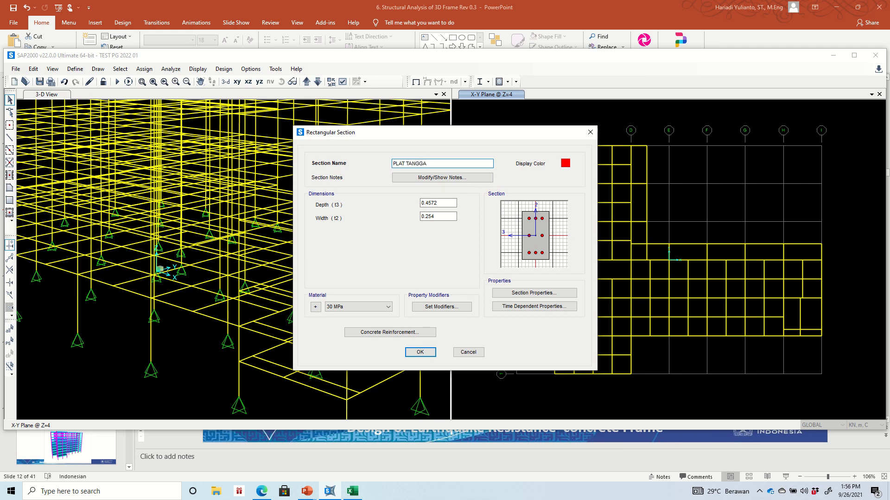
Set the PLAT TANGGA section's depth to 0.3 and width to 2, then save it and close the frame properties.
{"action": "key", "text": "Tab"}
{"action": "key", "text": "Tab"}
{"action": "type", "text": "0.3"}
{"action": "key", "text": "Tab"}
{"action": "type", "text": "2"}
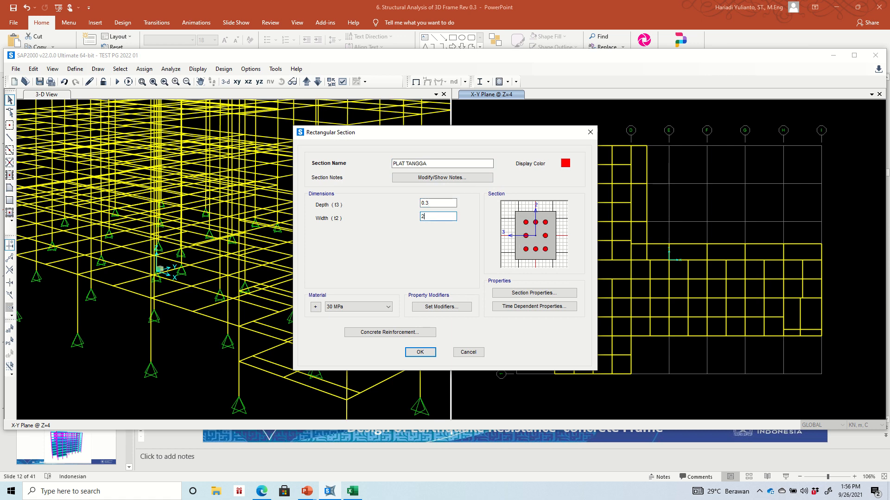
{"action": "left_click", "coordinate": [440, 204]}
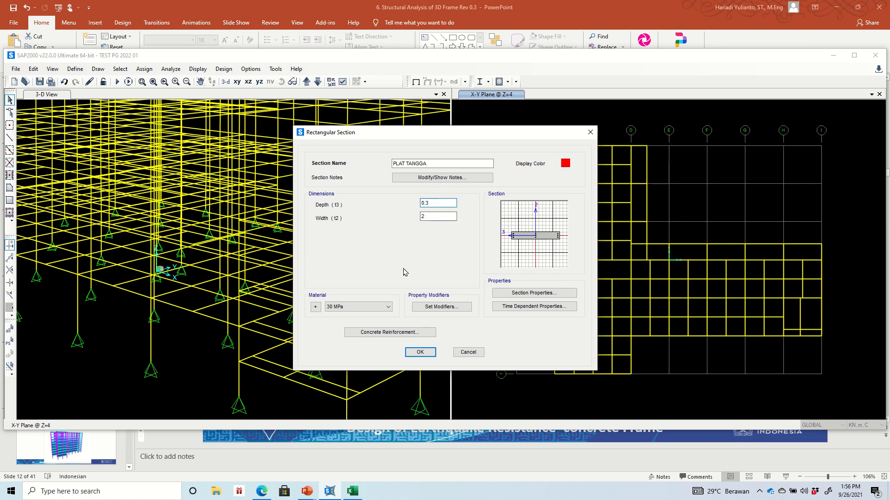
{"action": "left_click", "coordinate": [420, 353]}
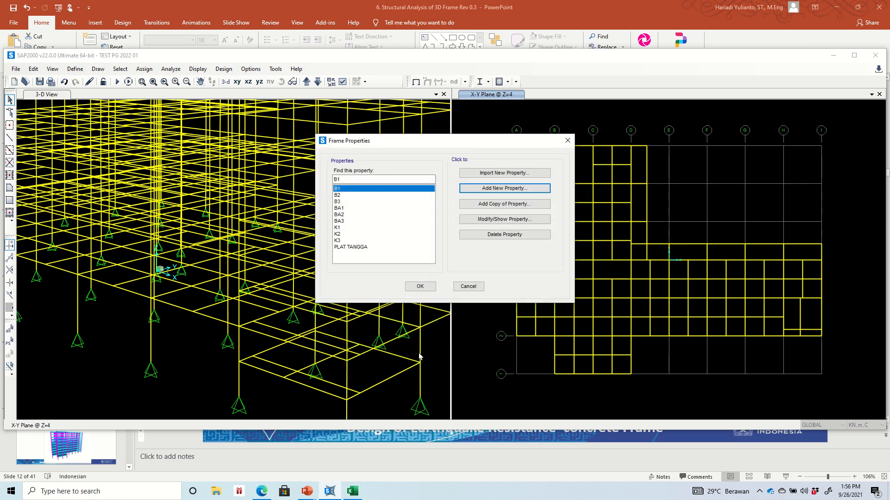
{"action": "left_click", "coordinate": [417, 286]}
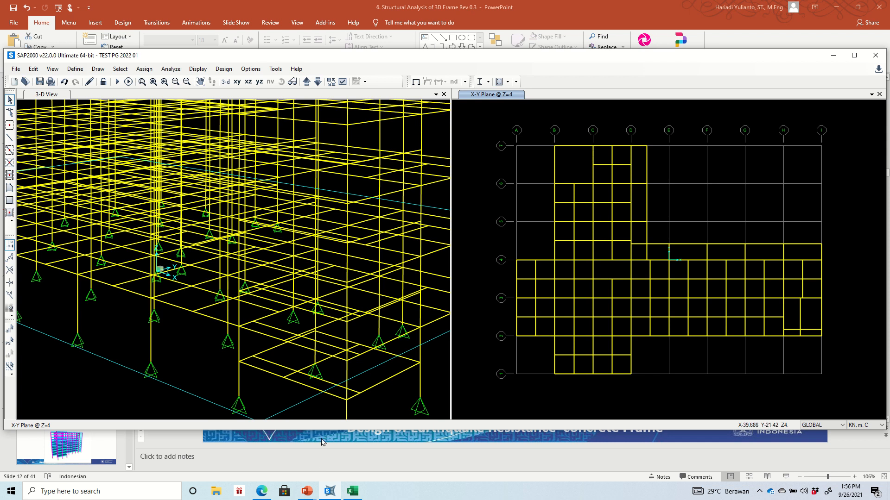
Switch to PowerPoint and examine the stair flights' centrelines and layout on the floor plan of slide 11.
{"action": "mouse_move", "coordinate": [308, 493]}
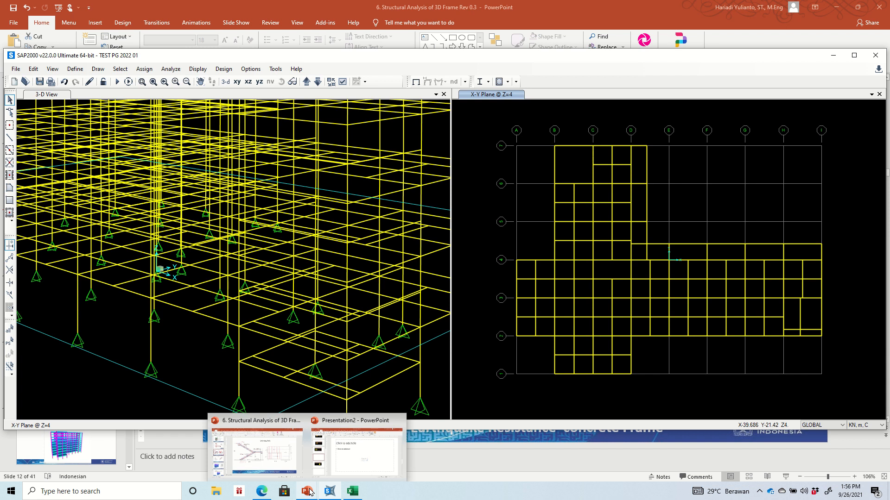
{"action": "left_click", "coordinate": [310, 493]}
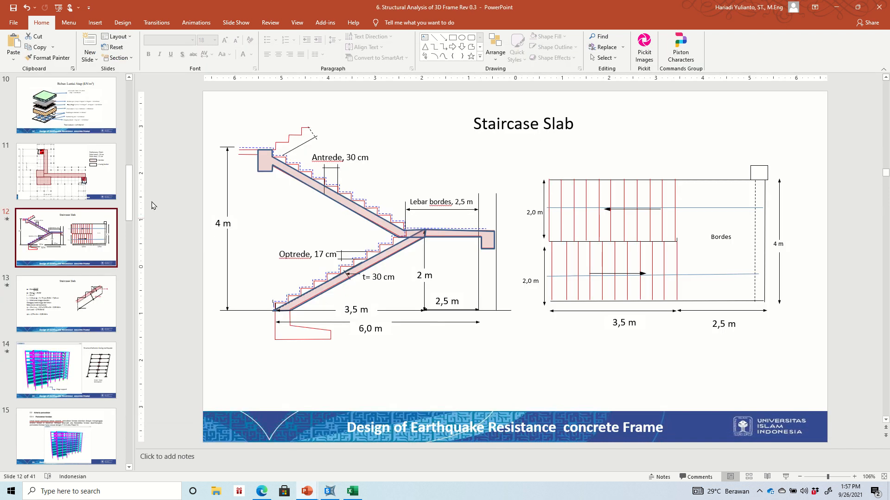
{"action": "left_click", "coordinate": [111, 184]}
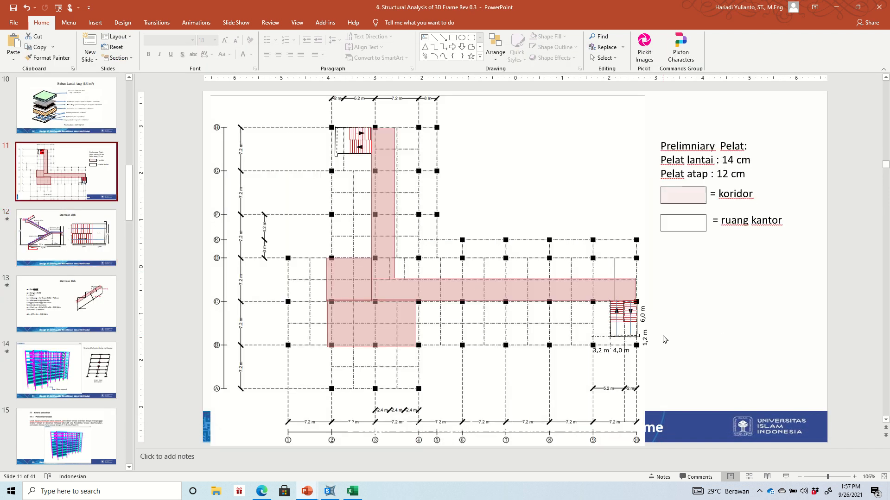
{"action": "scroll", "coordinate": [663, 338], "scroll_direction": "up", "scroll_amount": 9, "text": "ctrl"}
{"action": "scroll", "coordinate": [663, 338], "scroll_direction": "up", "scroll_amount": 10, "text": "ctrl"}
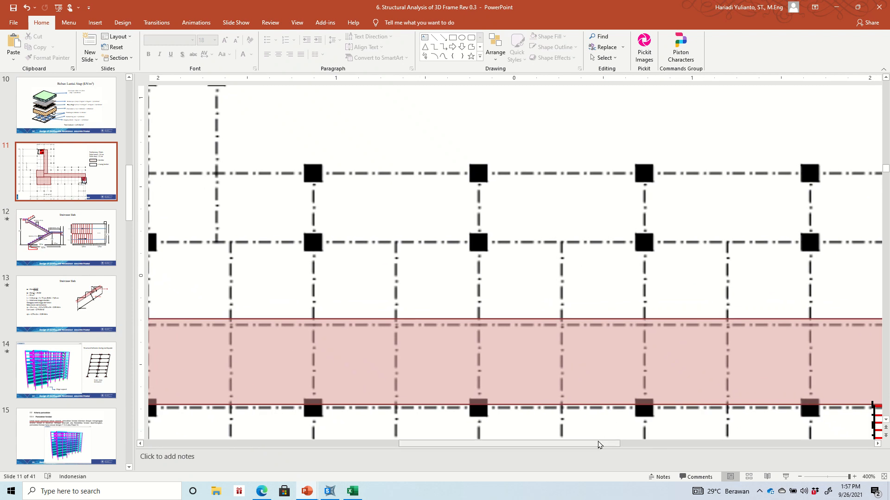
{"action": "left_click_drag", "start_coordinate": [641, 438], "coordinate": [716, 439]}
{"action": "scroll", "coordinate": [699, 389], "scroll_direction": "down", "scroll_amount": 2}
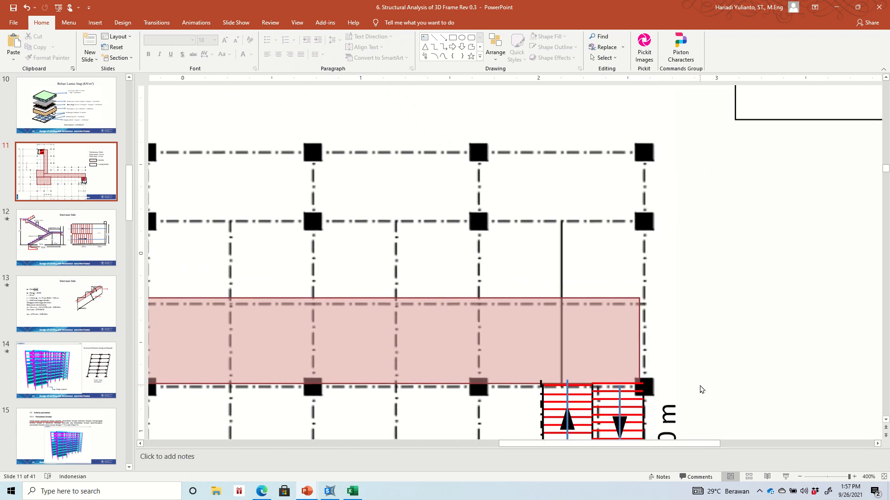
{"action": "scroll", "coordinate": [701, 389], "scroll_direction": "down", "scroll_amount": 3}
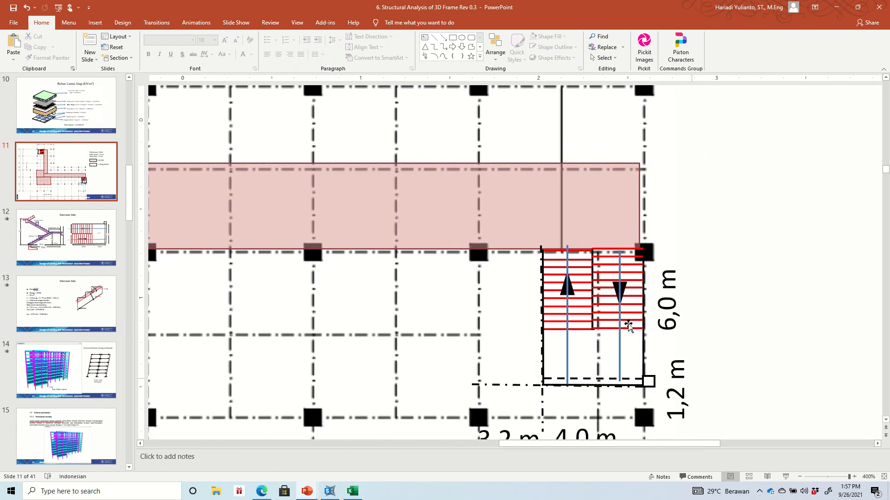
{"action": "left_click", "coordinate": [567, 249]}
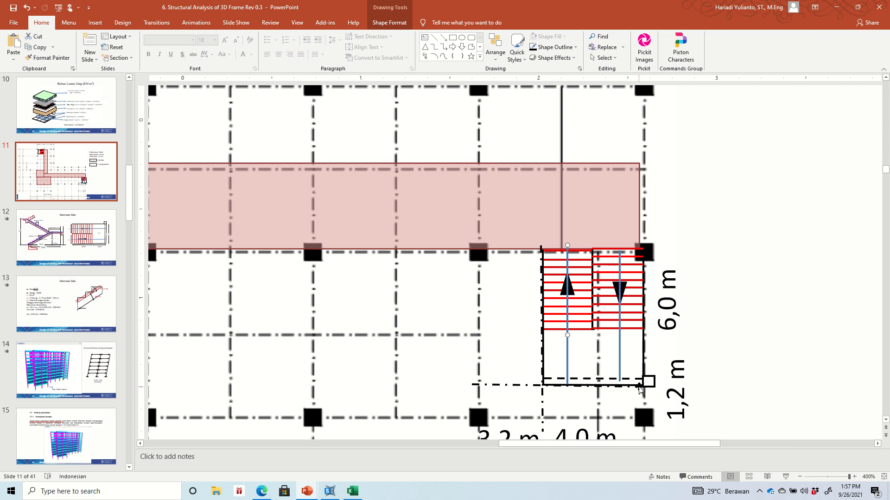
{"action": "left_click", "coordinate": [619, 366]}
Back in SAP2000, break the two crossing beams in the stair bay between grids H and I at Z=4 at their intersections.
{"action": "left_click", "coordinate": [336, 494]}
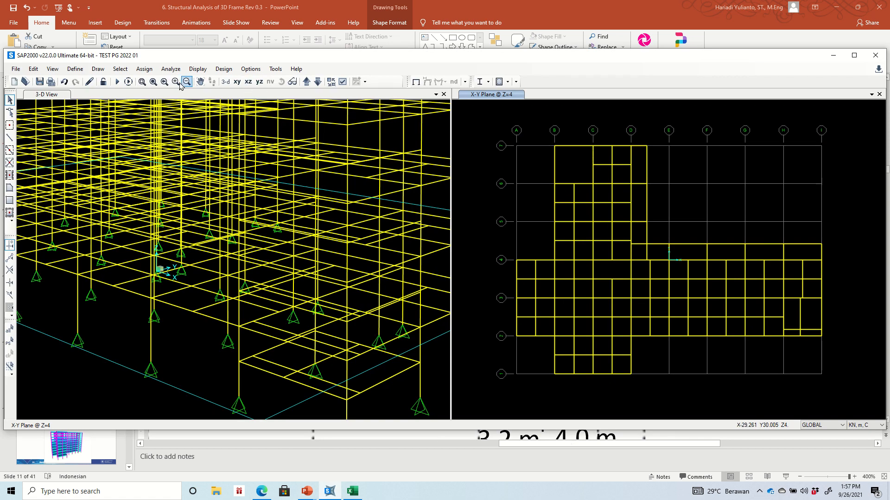
{"action": "left_click", "coordinate": [142, 82]}
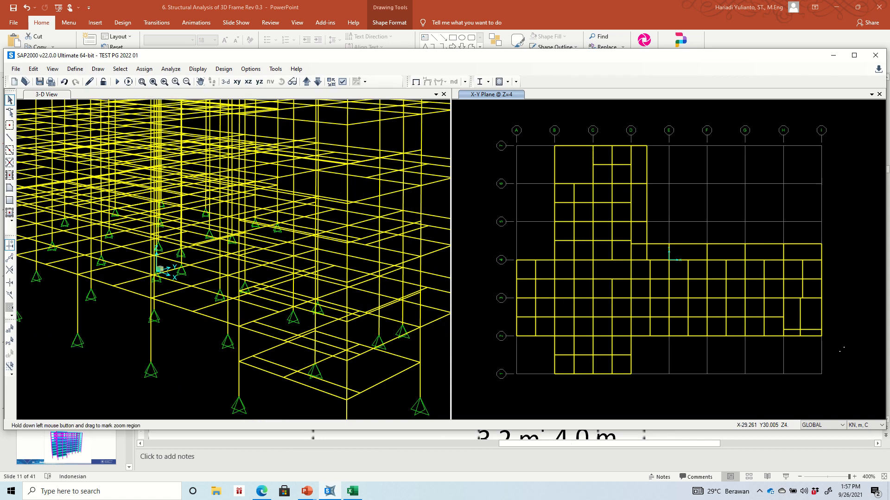
{"action": "left_click_drag", "start_coordinate": [839, 347], "coordinate": [763, 284]}
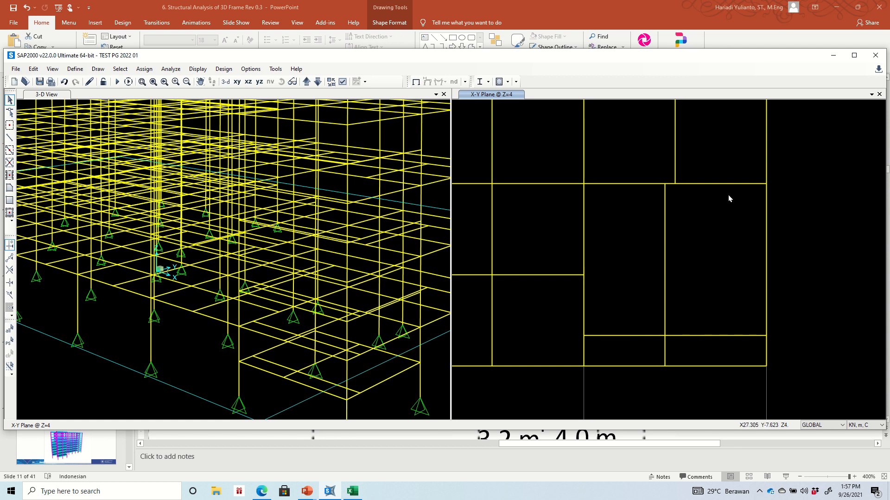
{"action": "left_click", "coordinate": [719, 335]}
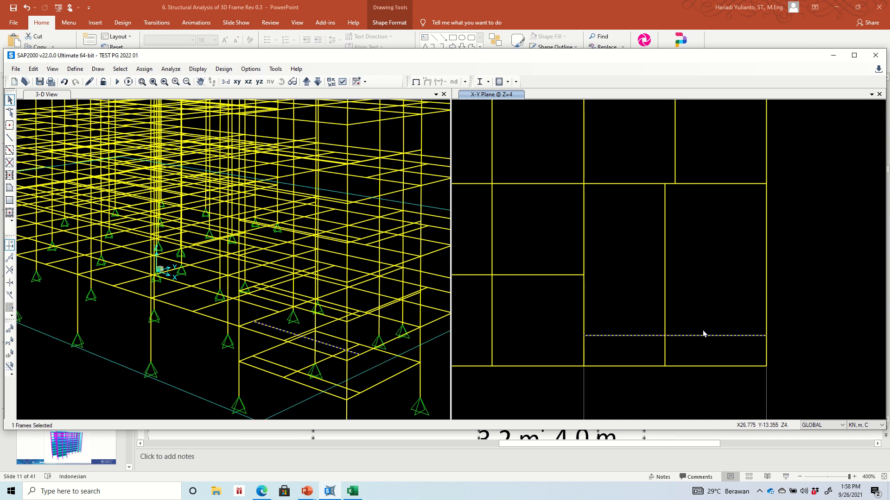
{"action": "left_click", "coordinate": [665, 301]}
{"action": "key", "text": "Escape"}
{"action": "left_click_drag", "start_coordinate": [735, 338], "coordinate": [703, 322]}
{"action": "left_click_drag", "start_coordinate": [695, 306], "coordinate": [645, 271]}
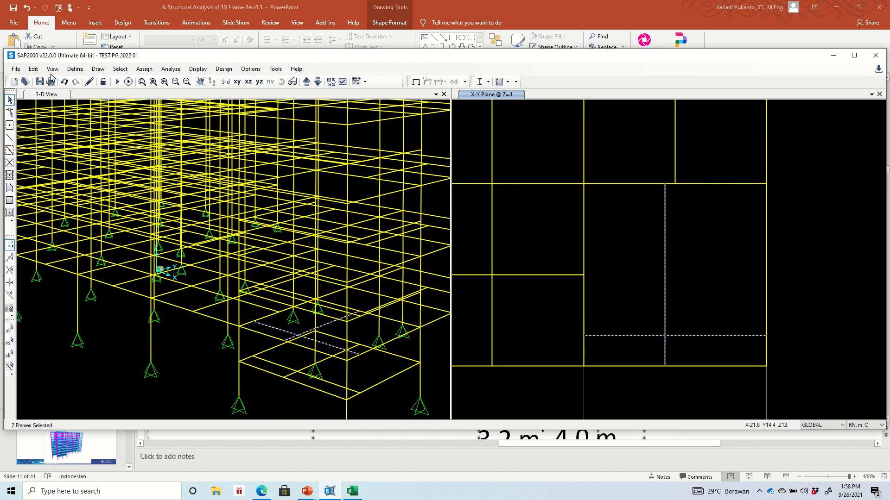
{"action": "left_click", "coordinate": [33, 69]}
{"action": "mouse_move", "coordinate": [92, 235]}
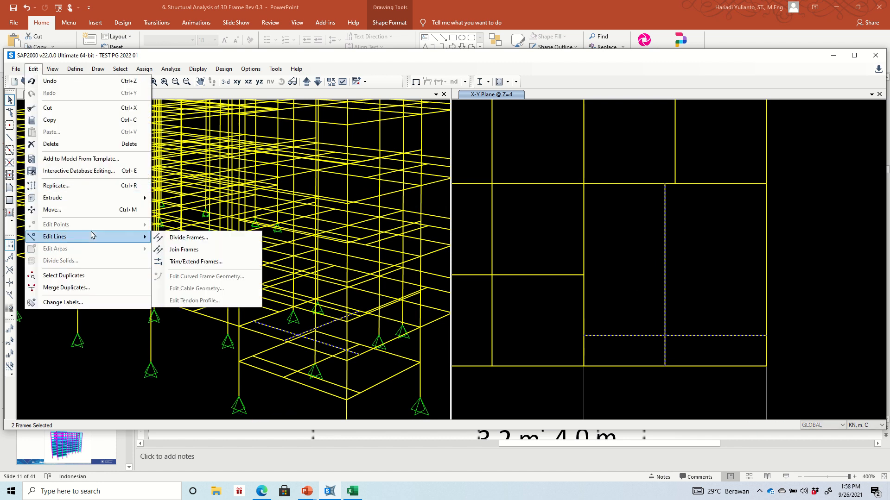
{"action": "left_click", "coordinate": [168, 238]}
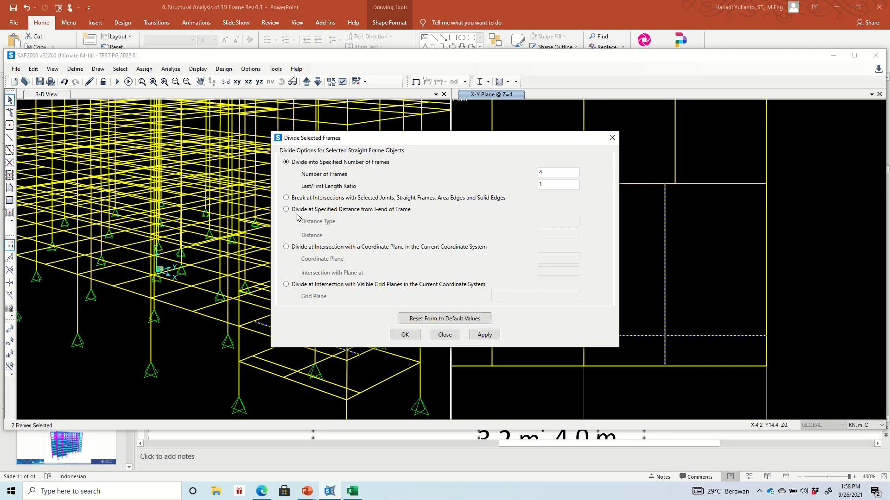
{"action": "left_click", "coordinate": [287, 199]}
{"action": "left_click", "coordinate": [482, 335]}
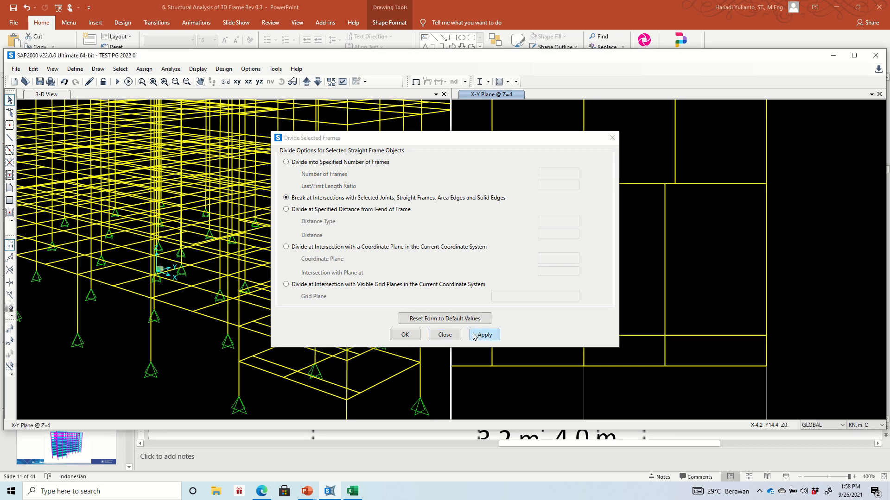
{"action": "left_click", "coordinate": [404, 335]}
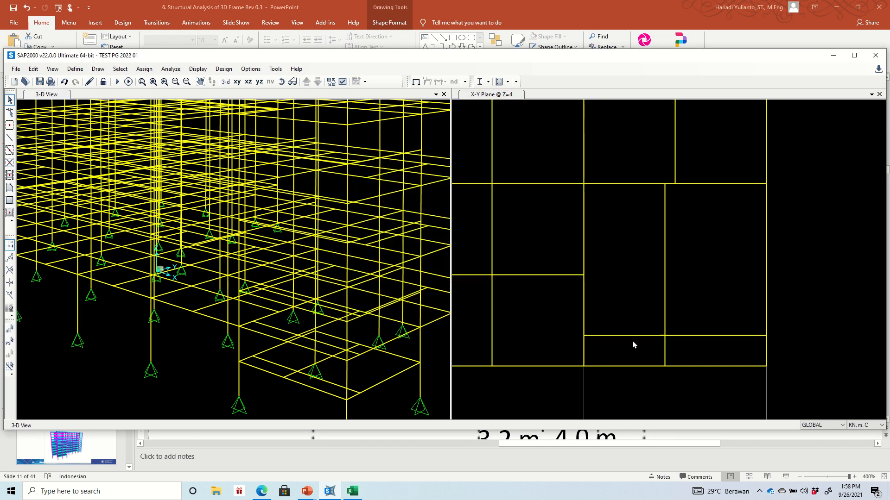
Select the landing beam segment ending at grid I at Z=4 and check the flight centrelines on slide 11 in PowerPoint.
{"action": "left_click", "coordinate": [709, 334]}
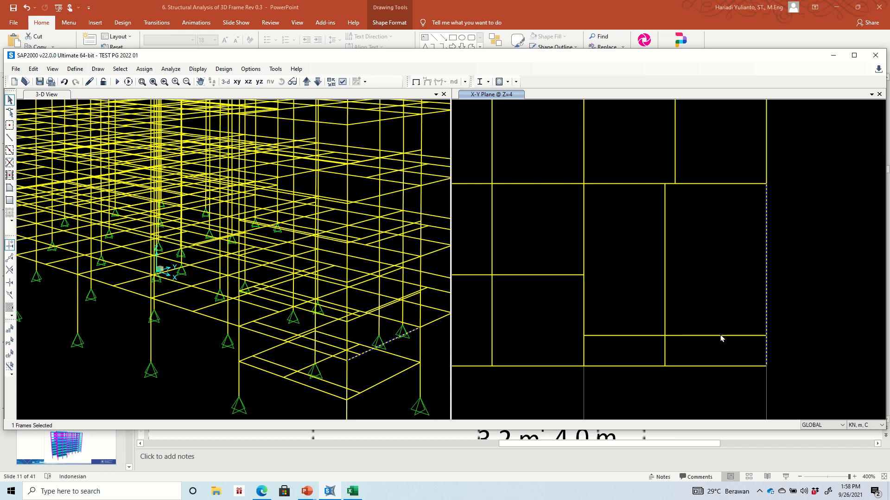
{"action": "key", "text": "Delete"}
{"action": "left_click_drag", "start_coordinate": [741, 345], "coordinate": [702, 321]}
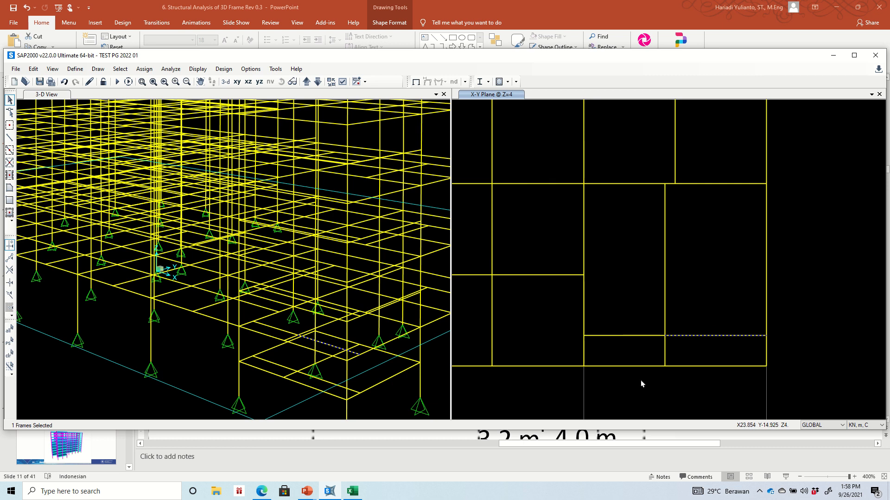
{"action": "mouse_move", "coordinate": [311, 482]}
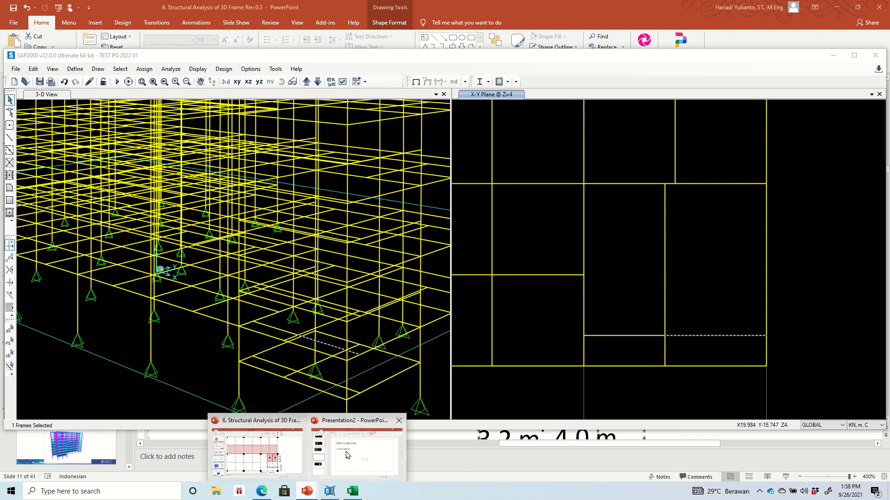
{"action": "left_click", "coordinate": [253, 442]}
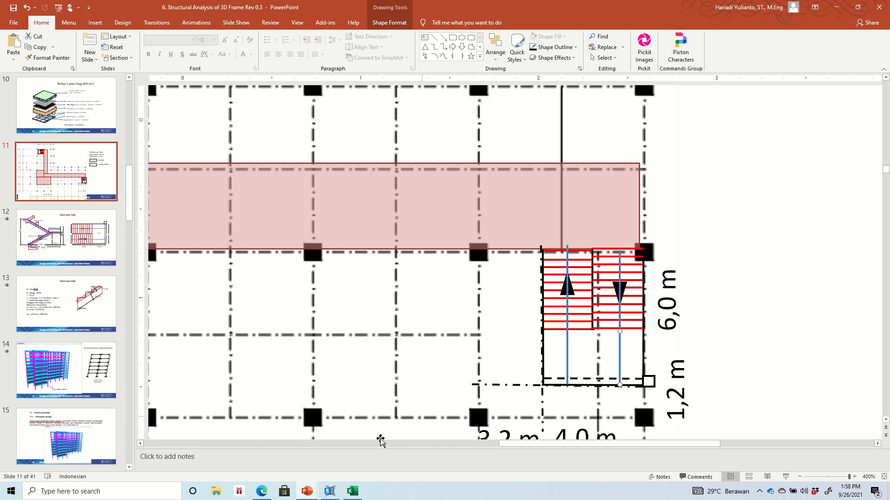
{"action": "left_click", "coordinate": [330, 492]}
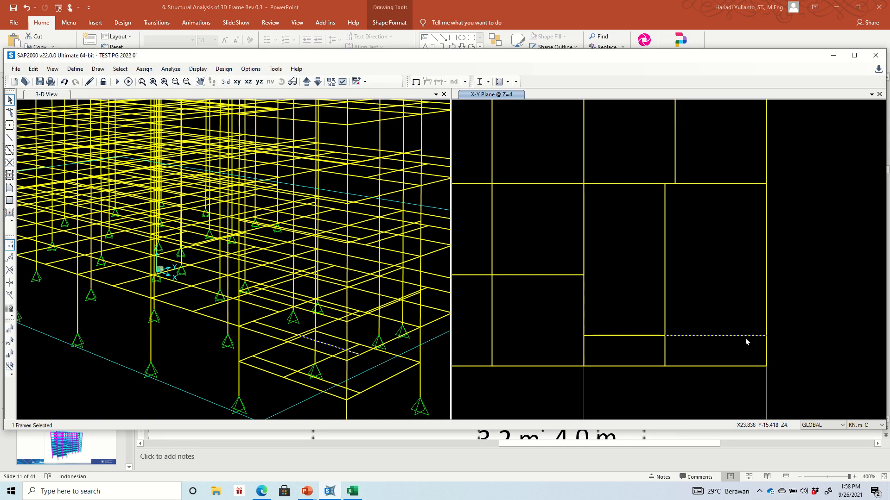
In SAP2000, divide the selected landing beam segment at Z=4 into 4 frames with a length ratio of 1.
{"action": "left_click", "coordinate": [34, 68]}
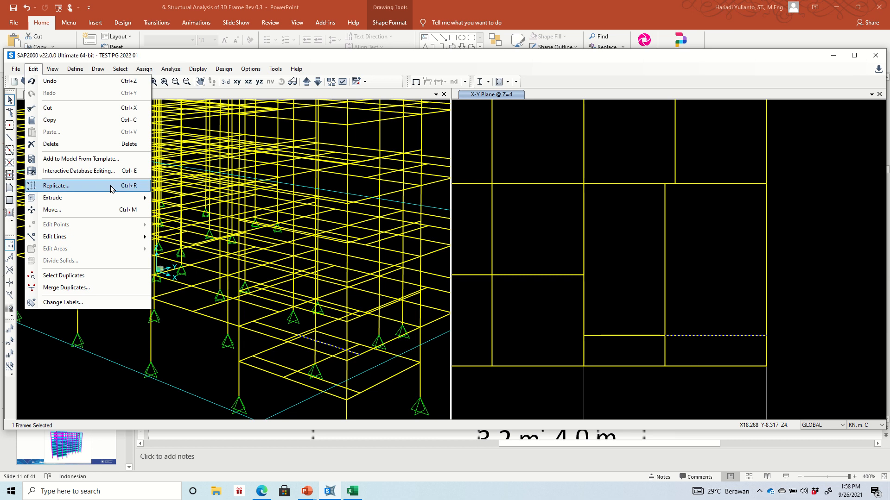
{"action": "mouse_move", "coordinate": [93, 237]}
{"action": "left_click", "coordinate": [186, 239]}
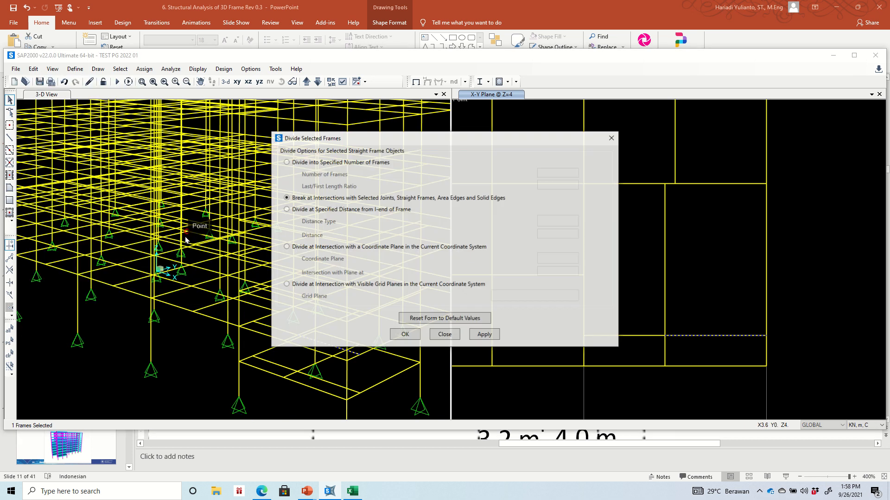
{"action": "left_click", "coordinate": [328, 162]}
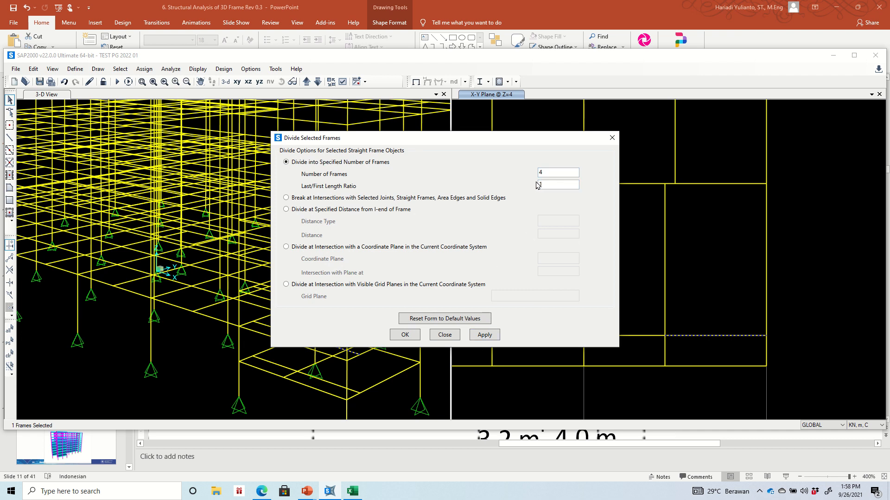
{"action": "left_click", "coordinate": [484, 335]}
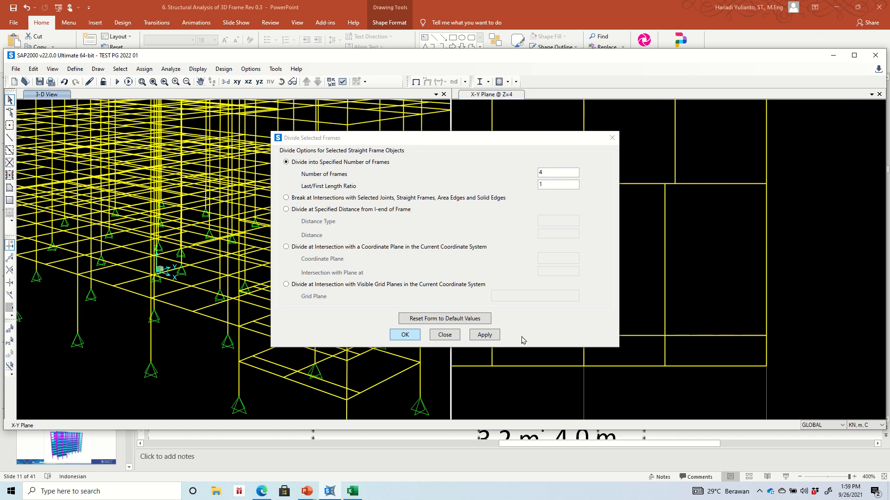
{"action": "left_click", "coordinate": [445, 334]}
{"action": "left_click_drag", "start_coordinate": [741, 349], "coordinate": [693, 312]}
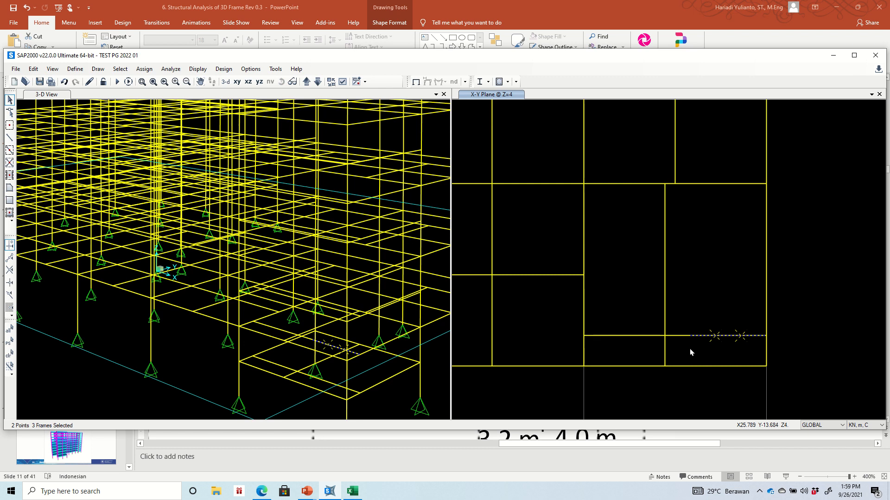
{"action": "key", "text": "ctrl+q"}
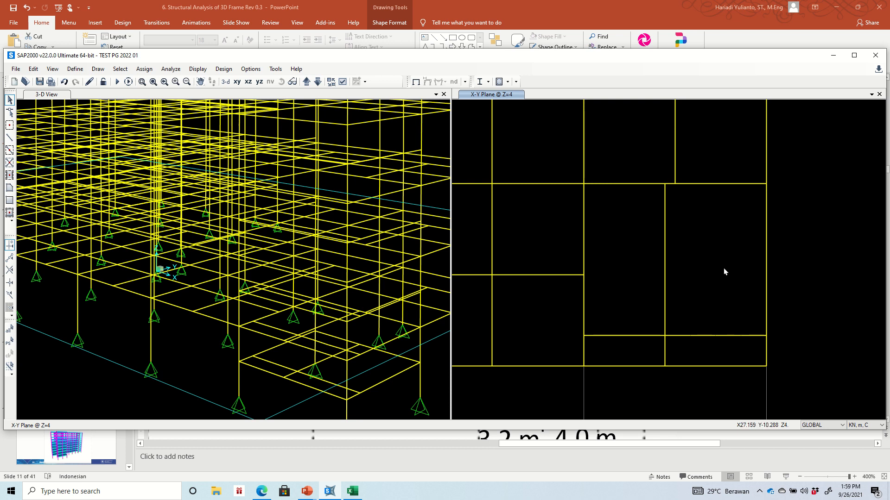
Divide the grid 3 beam segment ending at grid I in the Z=4 stair bay into 4 frames.
{"action": "left_click", "coordinate": [707, 176]}
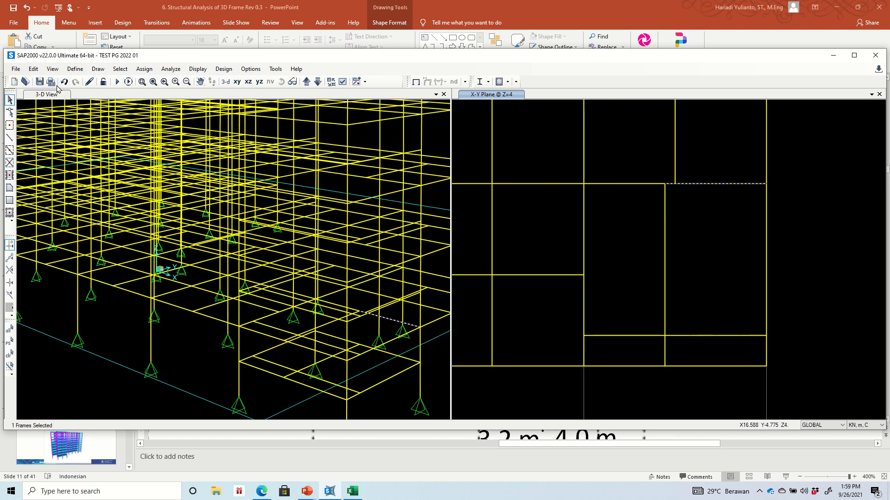
{"action": "left_click", "coordinate": [33, 68]}
{"action": "mouse_move", "coordinate": [93, 236]}
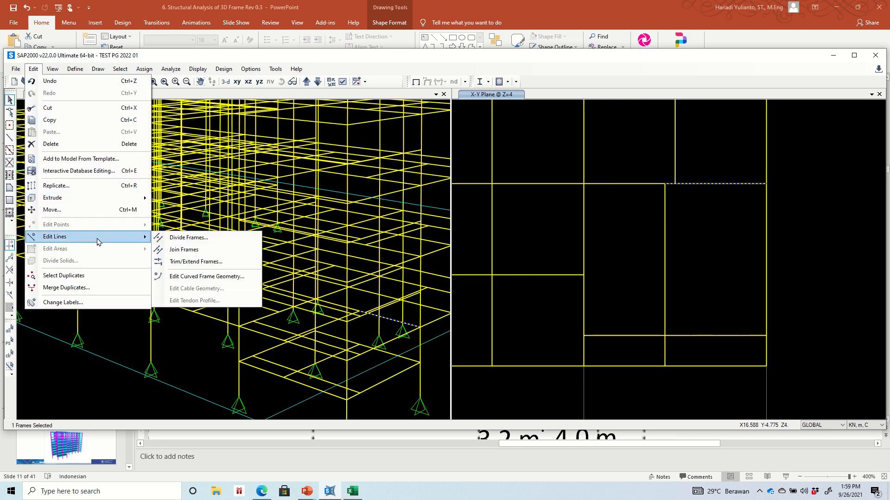
{"action": "left_click", "coordinate": [176, 240]}
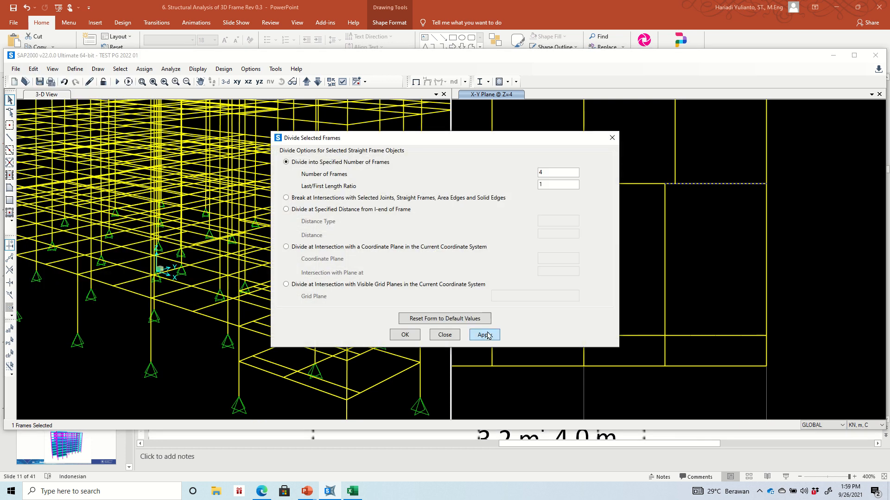
{"action": "left_click", "coordinate": [473, 335]}
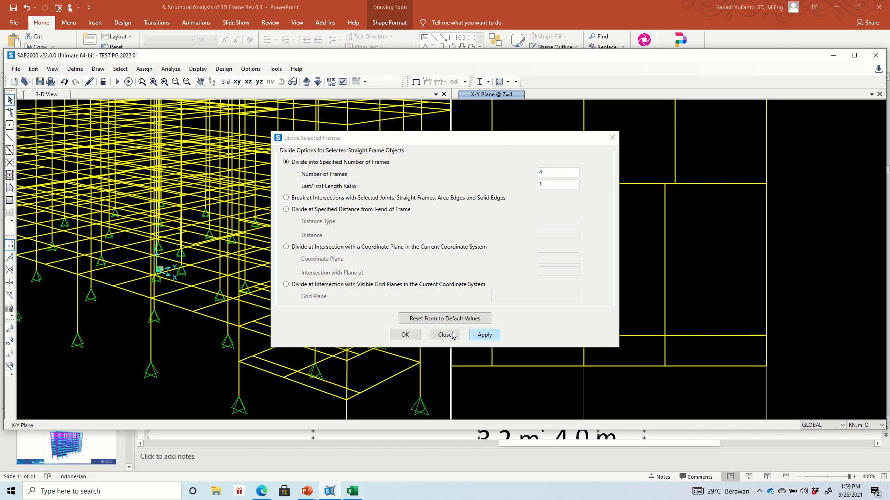
{"action": "left_click", "coordinate": [444, 335]}
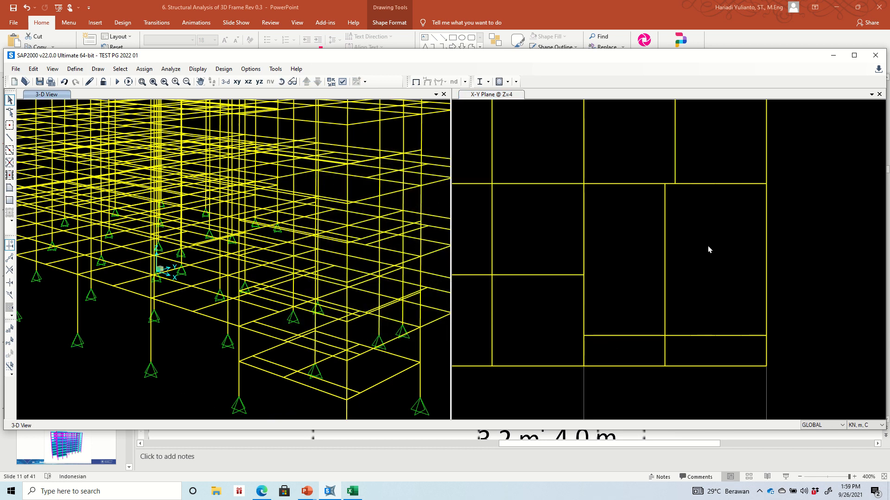
Examine the division points along the grid 3 beam segment at Z=4, leaving the grid data unchanged.
{"action": "left_click", "coordinate": [726, 188]}
{"action": "double_click", "coordinate": [723, 184]}
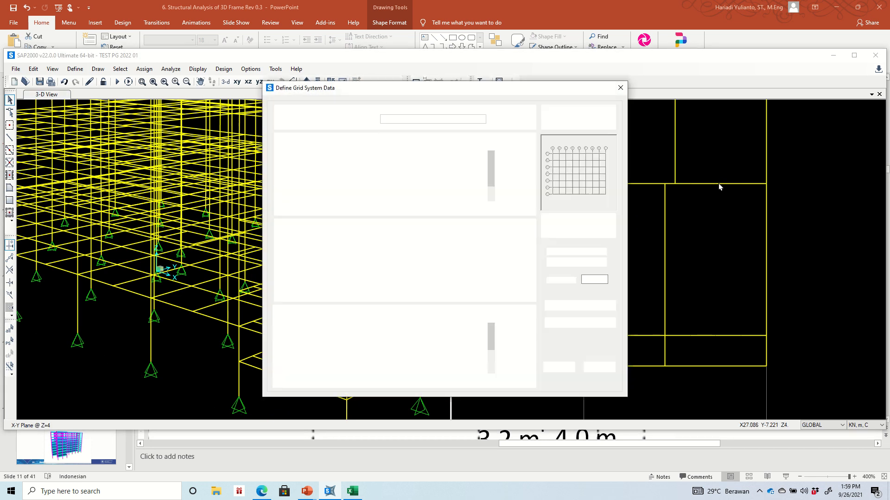
{"action": "left_click", "coordinate": [618, 90]}
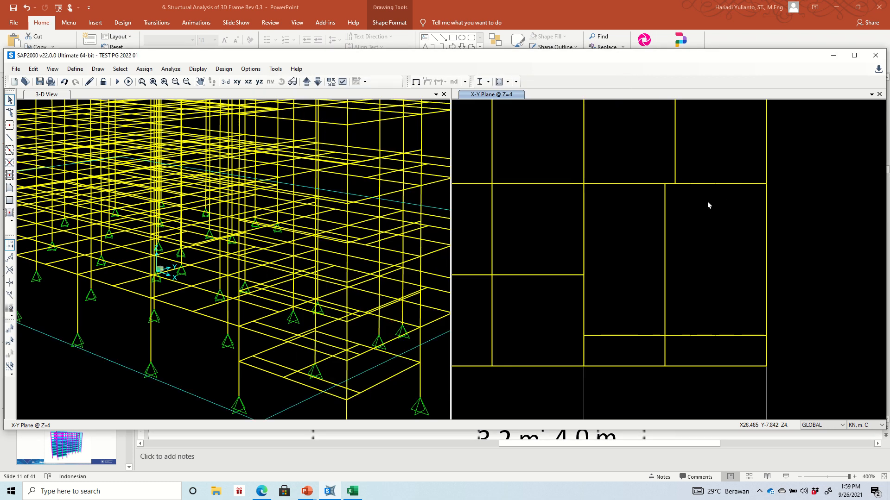
{"action": "left_click_drag", "start_coordinate": [718, 203], "coordinate": [697, 175]}
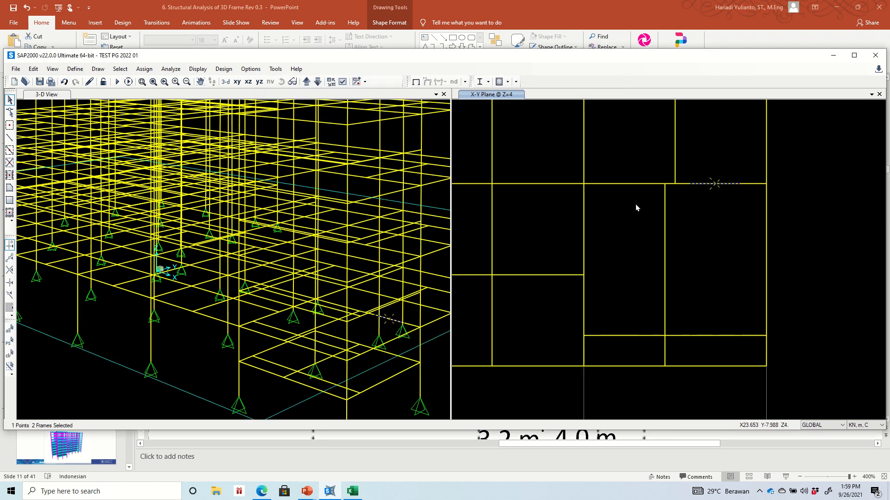
{"action": "key", "text": "Escape"}
{"action": "right_click", "coordinate": [793, 269]}
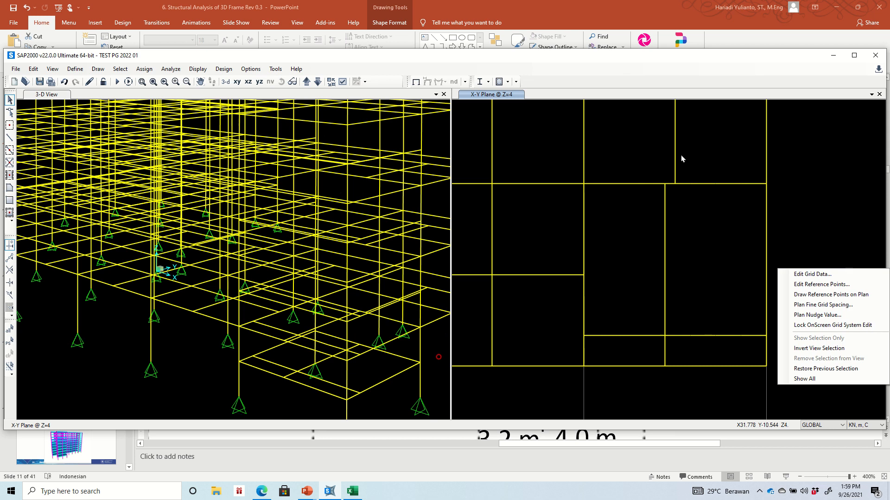
{"action": "right_click", "coordinate": [845, 230]}
{"action": "left_click", "coordinate": [830, 220]}
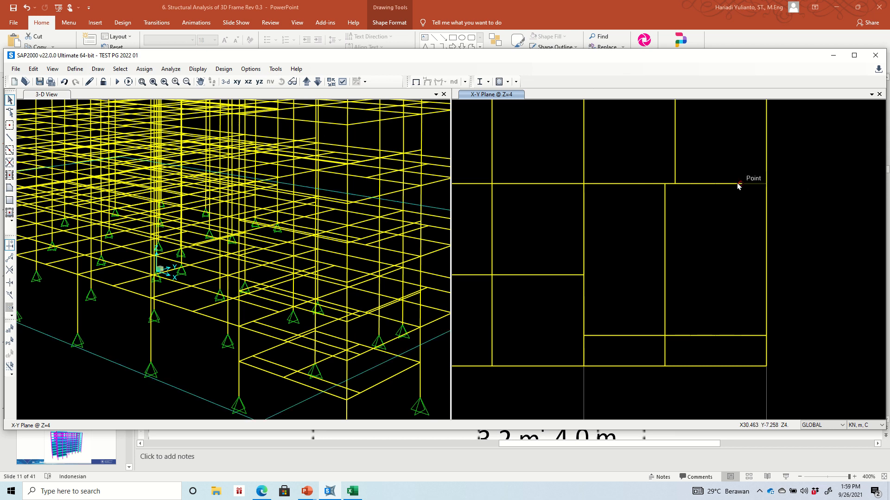
On the X-Y plane at Z=2, break the two crossing stair-bay beams between grids H and I at their intersections.
{"action": "left_click", "coordinate": [317, 82]}
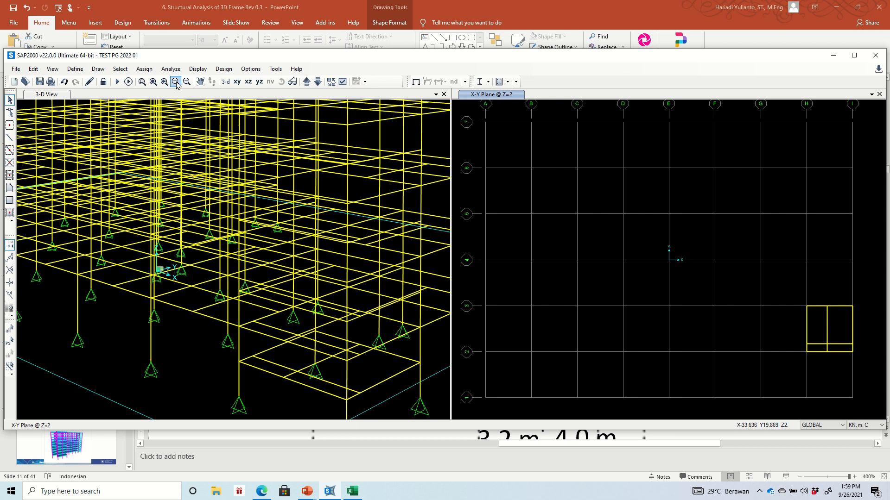
{"action": "left_click", "coordinate": [142, 82]}
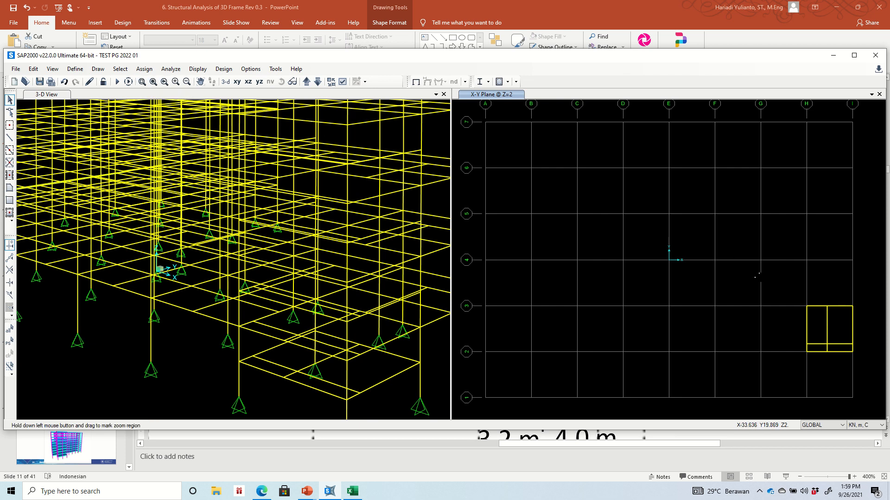
{"action": "left_click_drag", "start_coordinate": [765, 273], "coordinate": [851, 356]}
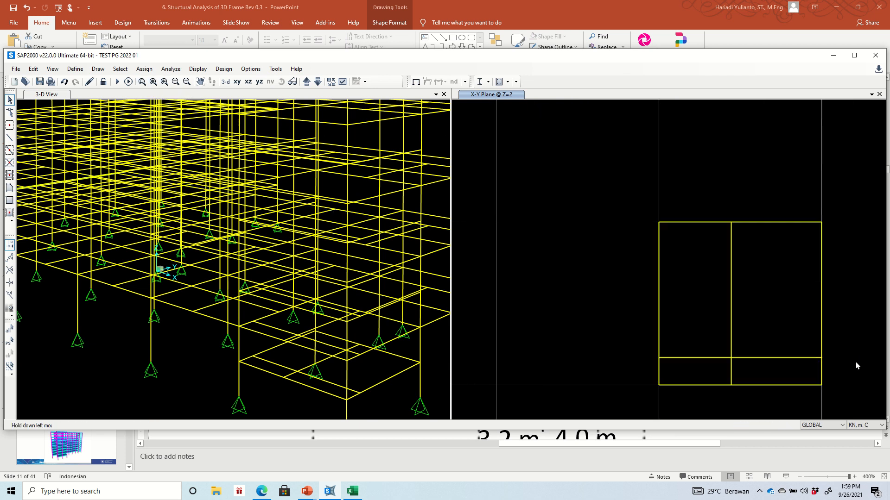
{"action": "left_click", "coordinate": [769, 223]}
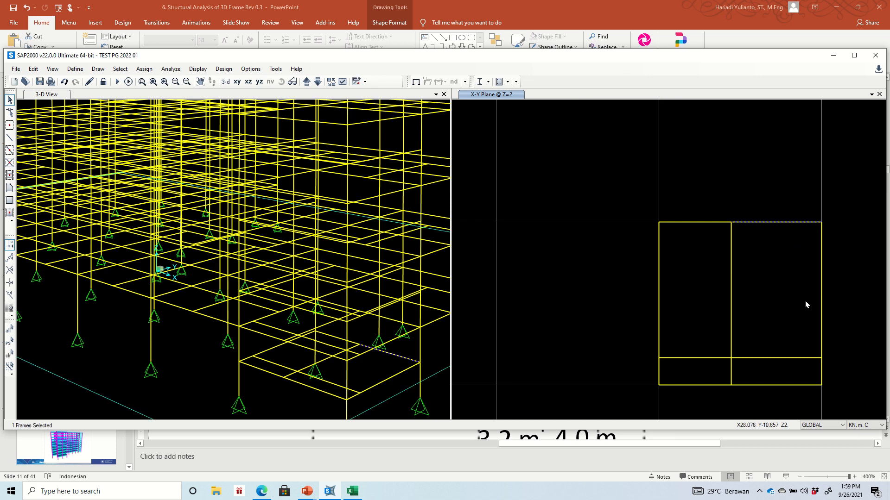
{"action": "left_click", "coordinate": [781, 358]}
{"action": "key", "text": "Escape"}
{"action": "left_click_drag", "start_coordinate": [758, 364], "coordinate": [705, 336]}
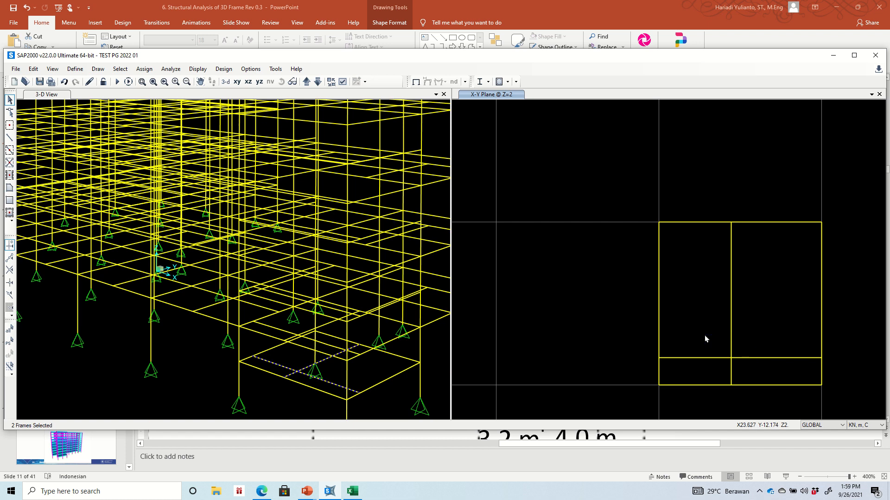
{"action": "left_click", "coordinate": [34, 69]}
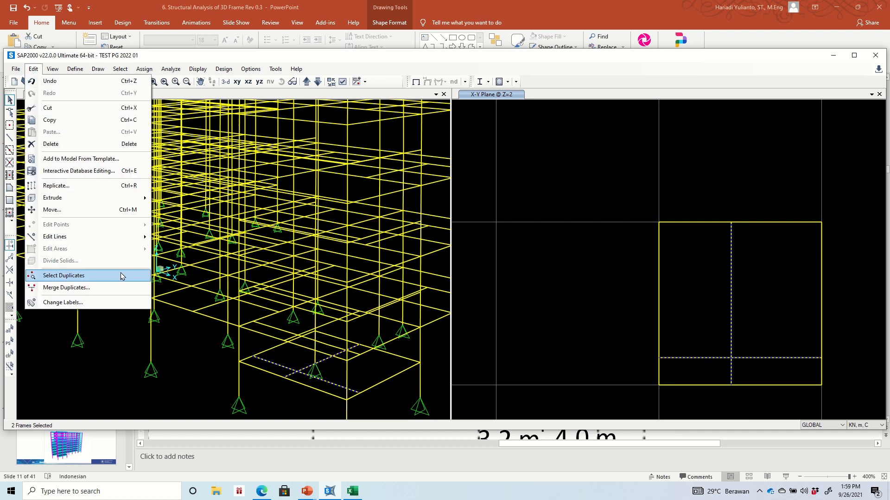
{"action": "mouse_move", "coordinate": [115, 243]}
{"action": "left_click", "coordinate": [189, 237]}
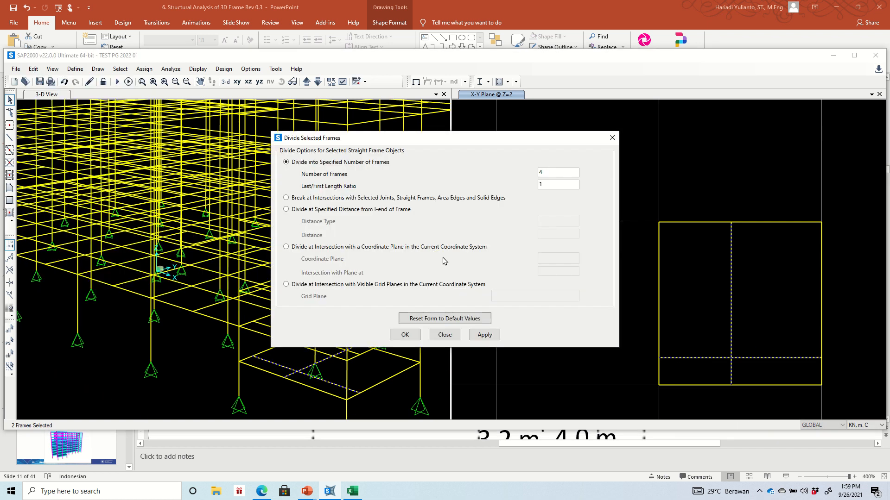
{"action": "left_click", "coordinate": [375, 197]}
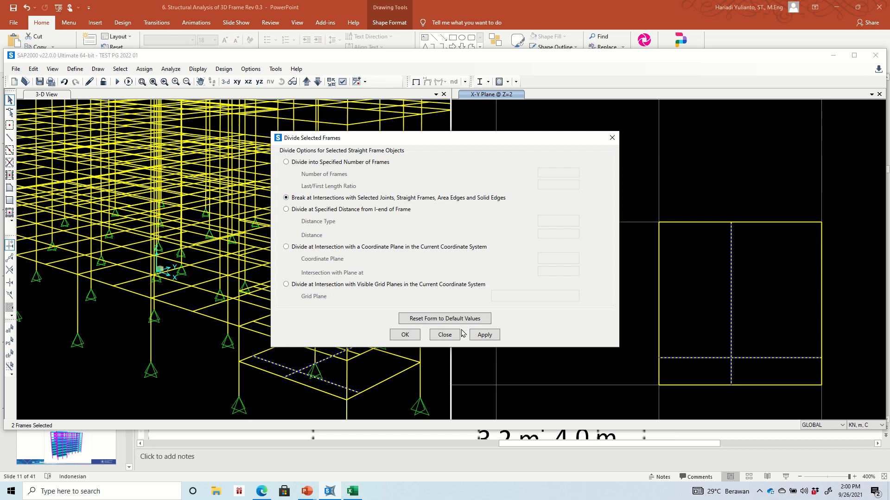
{"action": "left_click", "coordinate": [481, 335]}
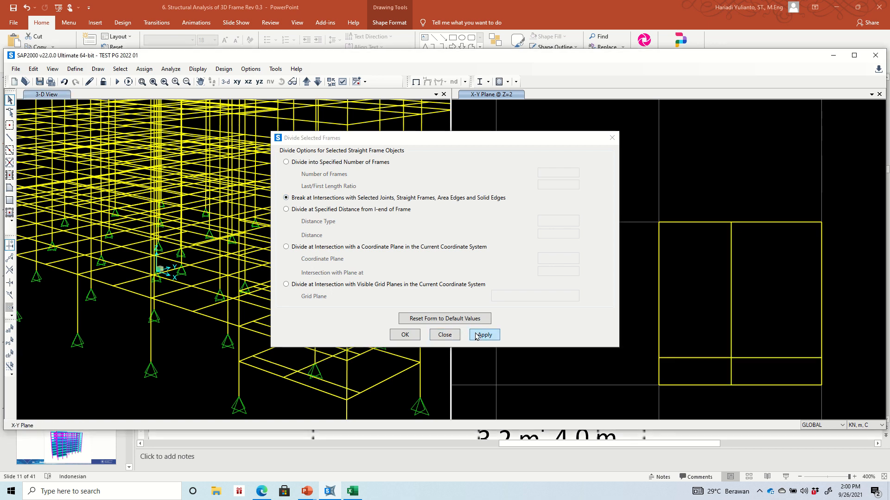
Divide the landing beam segment and the grid 3 beam segment ending at grid I at Z=2 into 4 frames each.
{"action": "left_click", "coordinate": [798, 372]}
{"action": "left_click", "coordinate": [798, 370]}
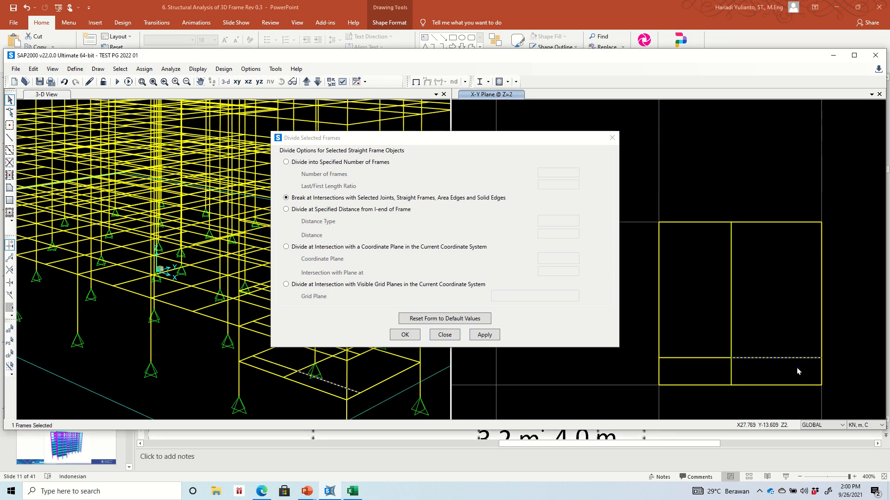
{"action": "left_click_drag", "start_coordinate": [797, 248], "coordinate": [753, 198]}
{"action": "left_click", "coordinate": [324, 162]}
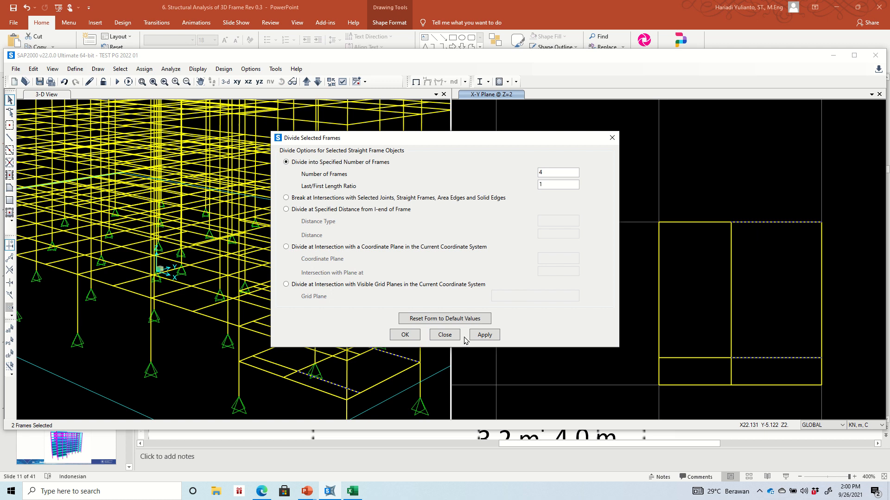
{"action": "left_click", "coordinate": [495, 339]}
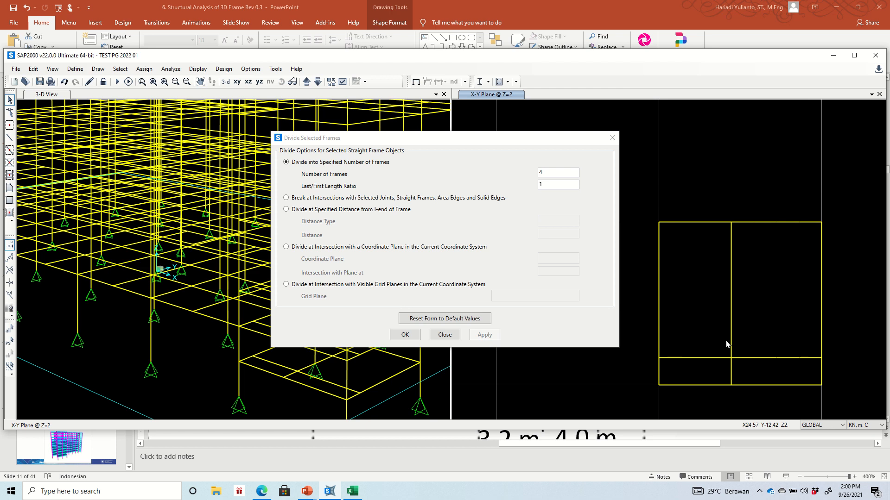
{"action": "left_click", "coordinate": [448, 338]}
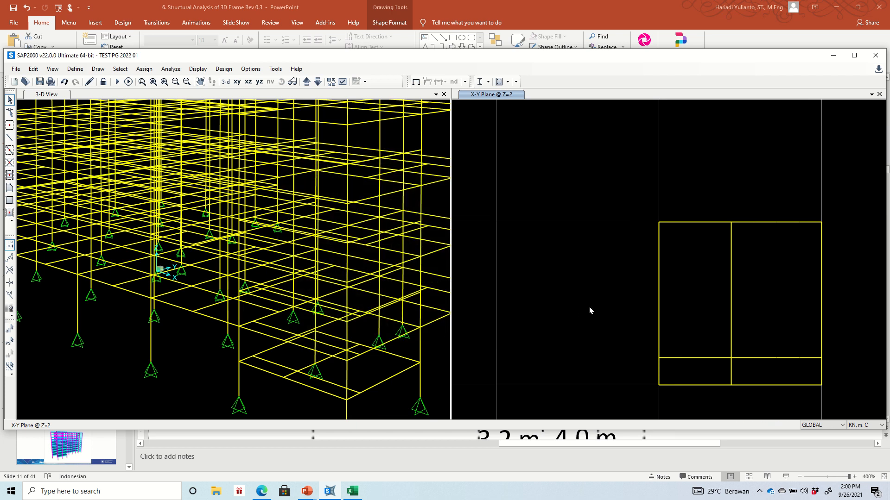
On the X-Y plane at Z=2, replicate all frames of the stair bay between grids H and I once with dz -2.
{"action": "left_click", "coordinate": [317, 82]}
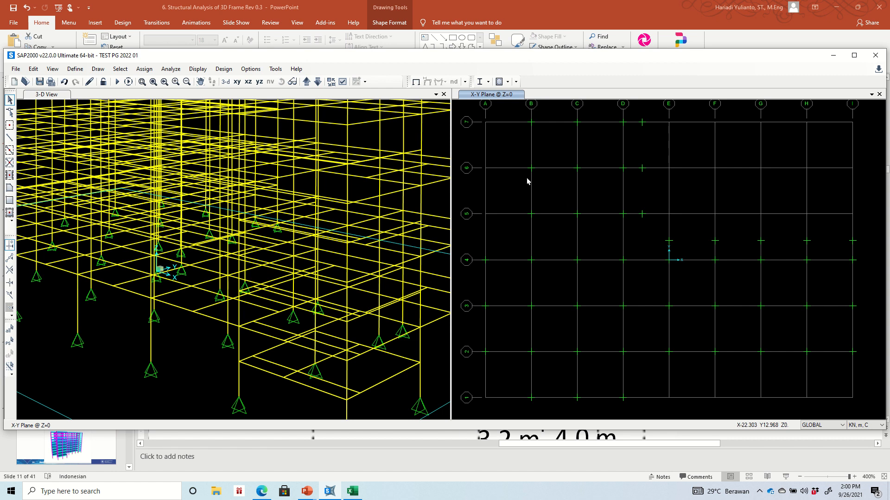
{"action": "left_click", "coordinate": [305, 82]}
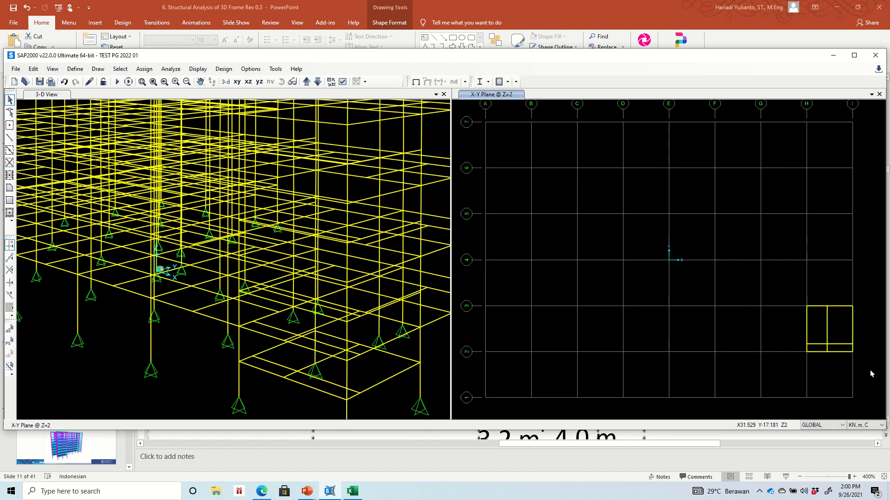
{"action": "left_click_drag", "start_coordinate": [870, 374], "coordinate": [778, 300]}
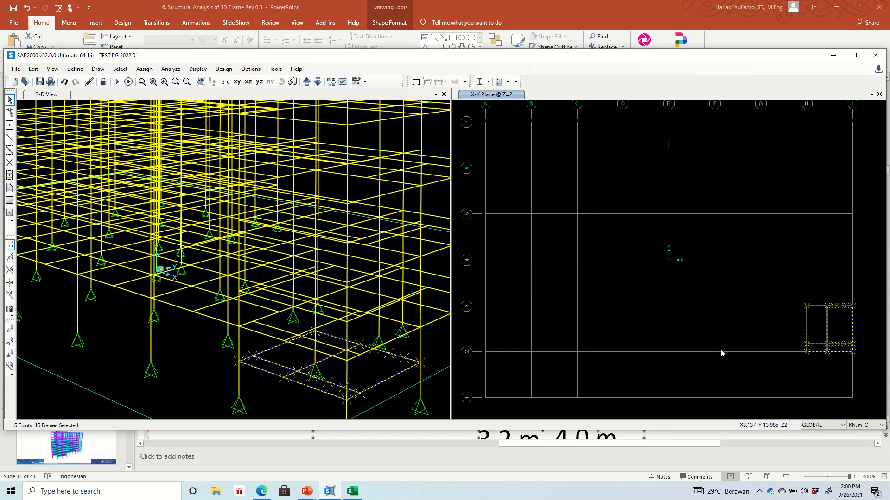
{"action": "key", "text": "ctrl+r"}
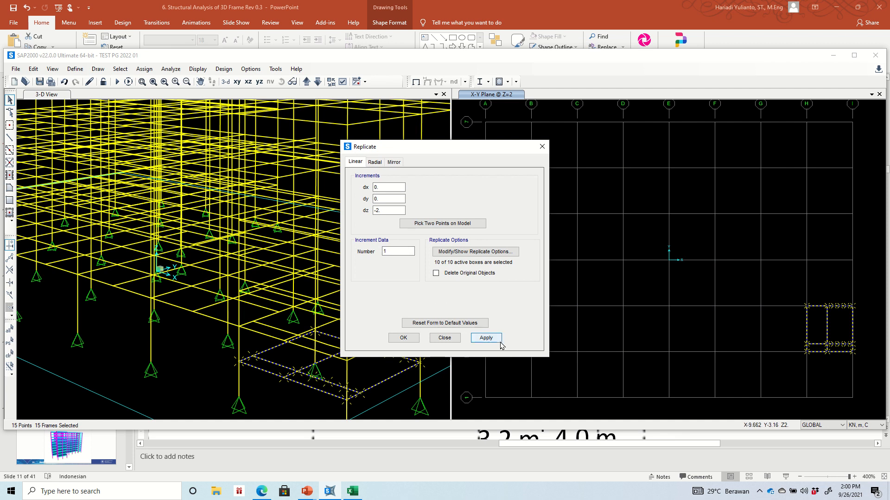
{"action": "left_click", "coordinate": [485, 338]}
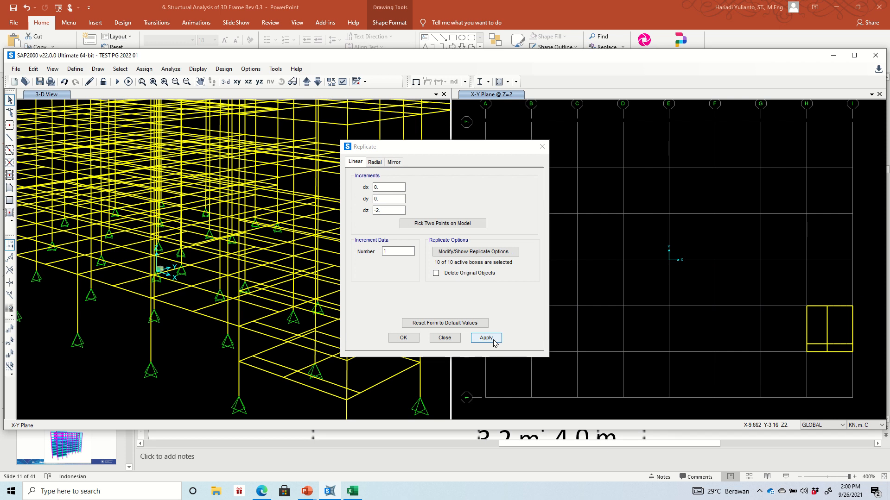
{"action": "left_click", "coordinate": [404, 337]}
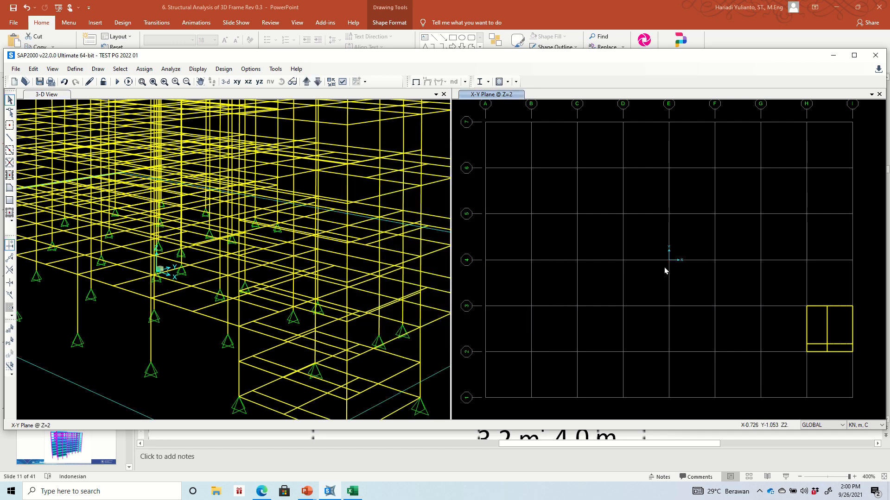
{"action": "left_click", "coordinate": [317, 81]}
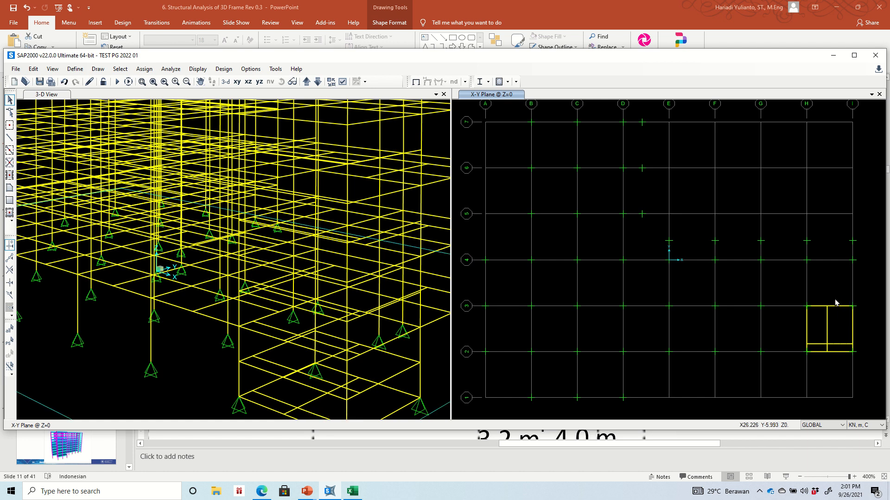
{"action": "left_click", "coordinate": [196, 379]}
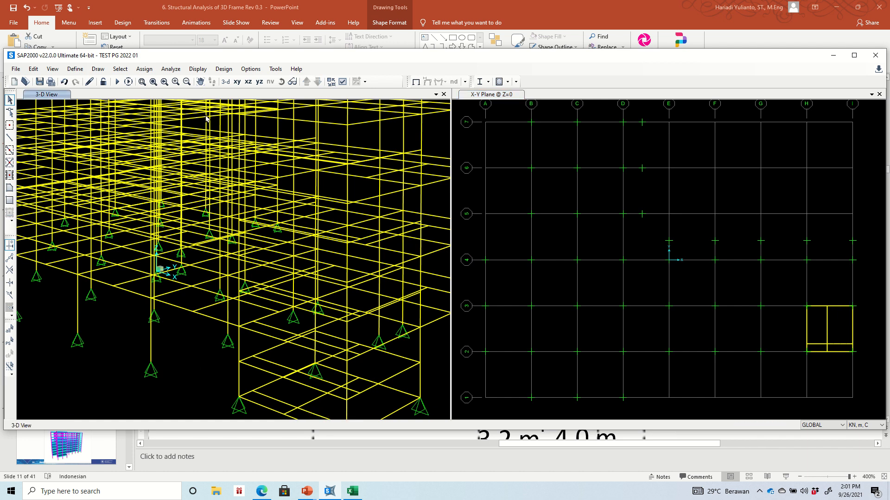
{"action": "left_click", "coordinate": [200, 82]}
{"action": "left_click_drag", "start_coordinate": [240, 181], "coordinate": [211, 130]}
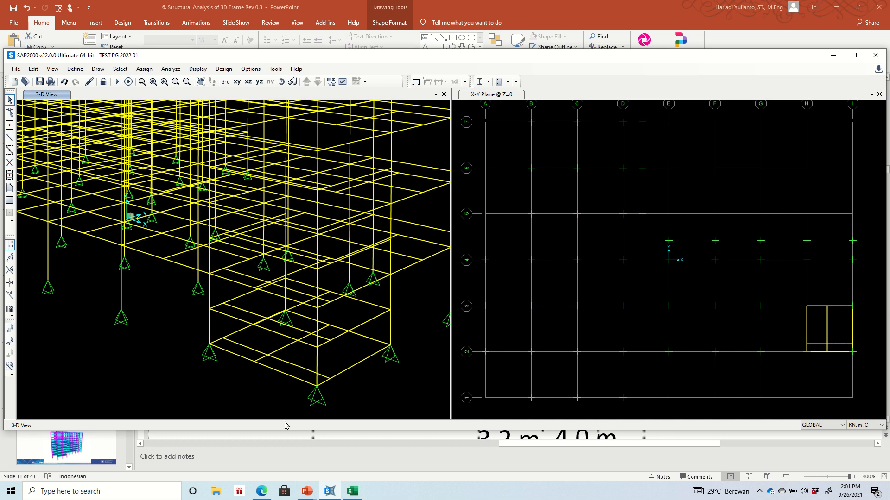
Switch to the Staircase Slab slide in PowerPoint and draw a rectangle about 0.29" high and 0.24" wide where the lower flight meets the landing.
{"action": "left_click", "coordinate": [284, 440]}
{"action": "key", "text": "Page_Down"}
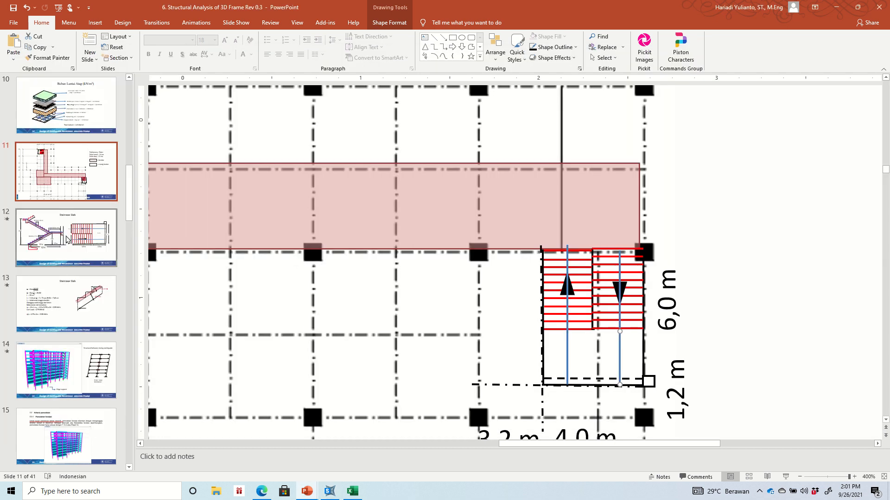
{"action": "left_click", "coordinate": [840, 480]}
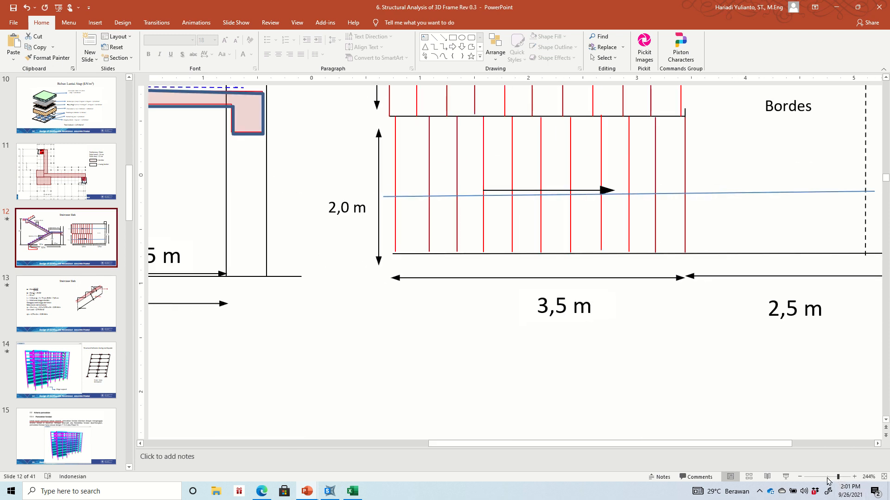
{"action": "left_click", "coordinate": [828, 480]}
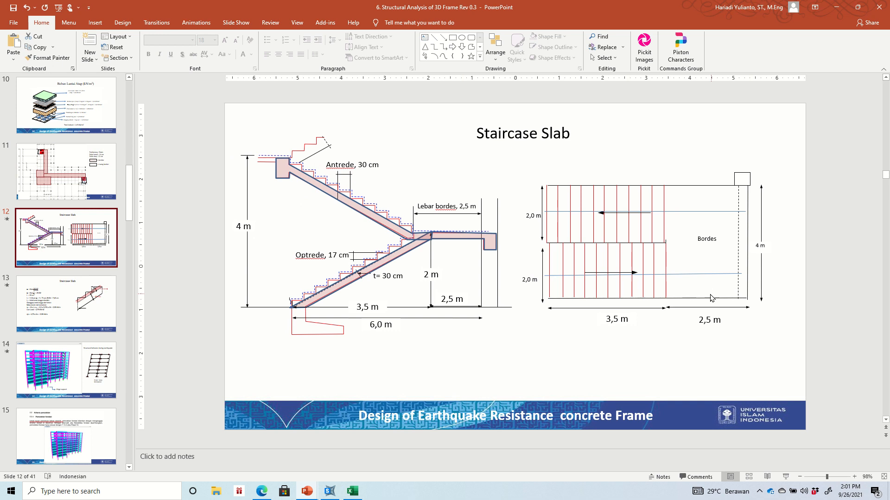
{"action": "left_click", "coordinate": [665, 276]}
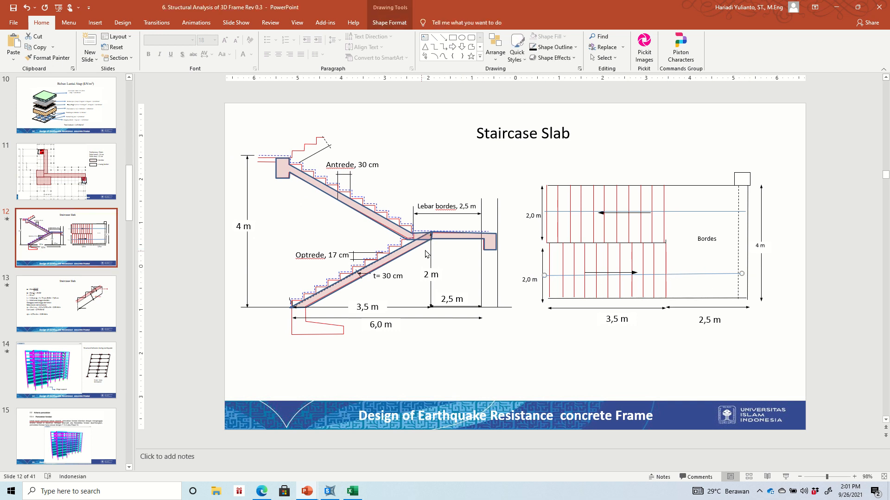
{"action": "left_click", "coordinate": [453, 38]}
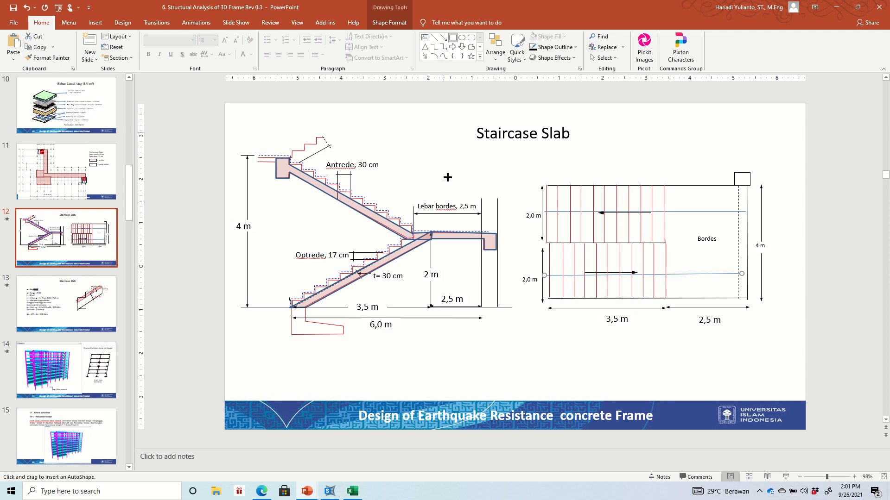
{"action": "mouse_move", "coordinate": [426, 235]}
{"action": "left_mouse_down"}
{"action": "mouse_move", "coordinate": [439, 247]}
{"action": "mouse_move", "coordinate": [432, 240]}
{"action": "left_mouse_up"}
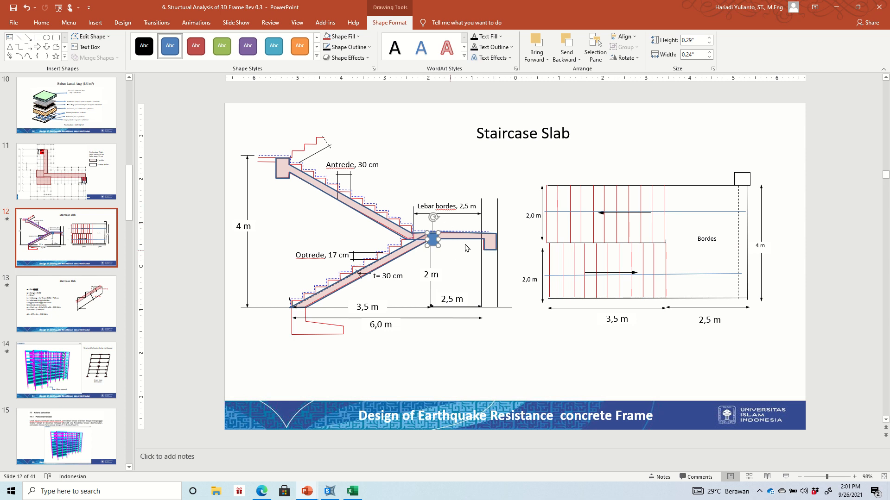
Compare the landing layout on the Staircase Slab slide with the stair bay modelled in SAP2000.
{"action": "left_click", "coordinate": [329, 490]}
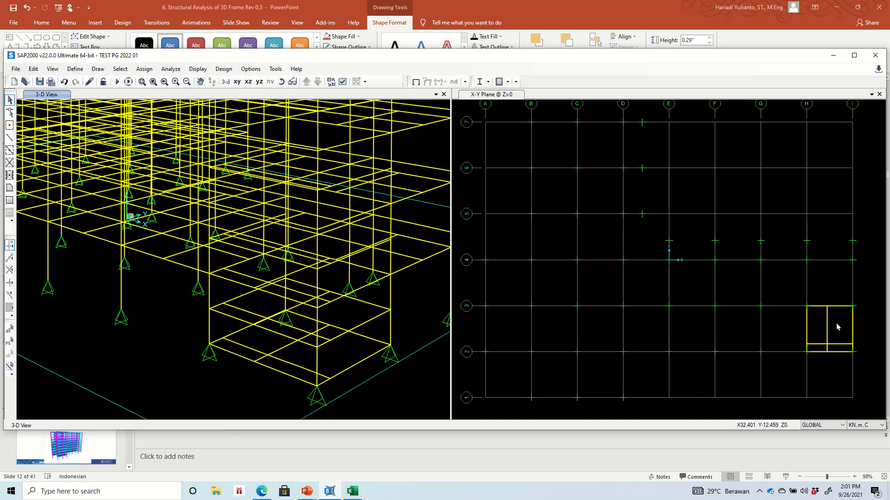
{"action": "mouse_move", "coordinate": [308, 490]}
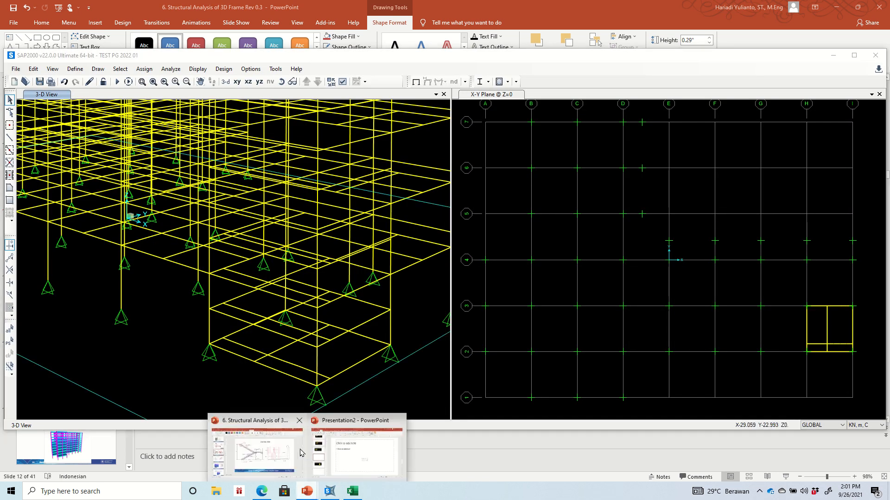
{"action": "left_click", "coordinate": [254, 442]}
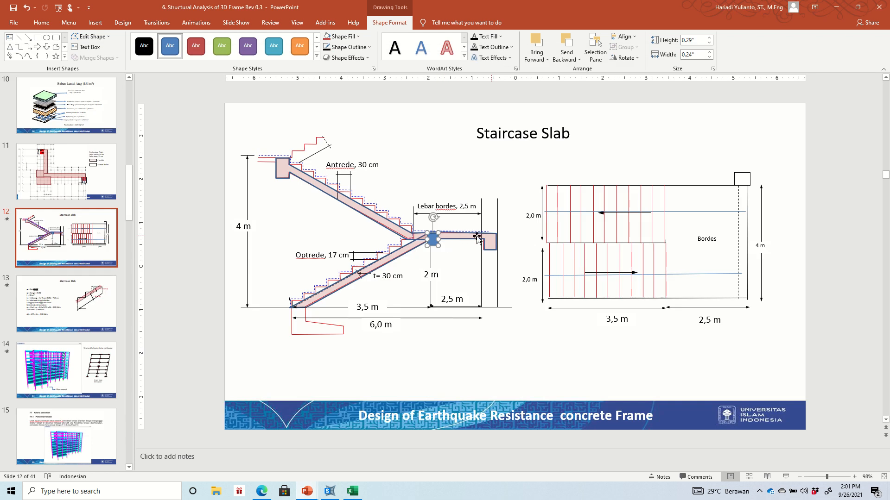
{"action": "left_click", "coordinate": [330, 492]}
{"action": "left_click", "coordinate": [308, 492]}
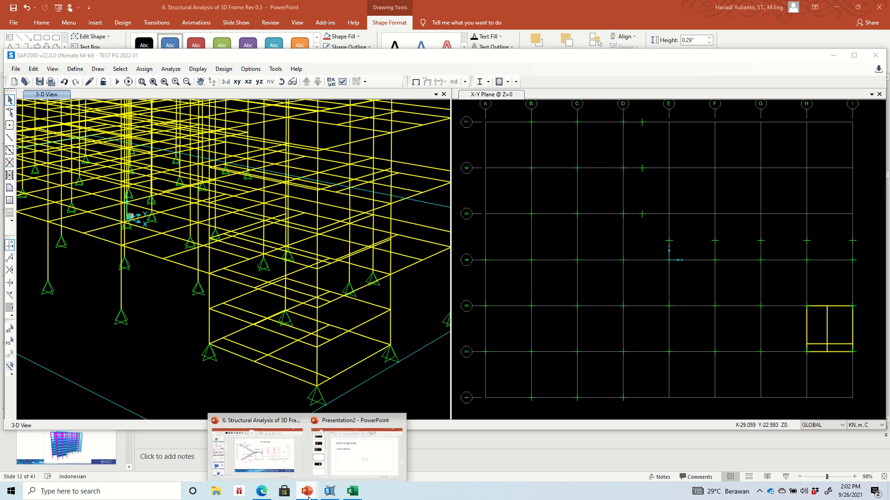
At Z=2, replicate the four divided landing beam frames ending at grid I once with dy 2.5 and dz 0.
{"action": "left_click", "coordinate": [840, 353]}
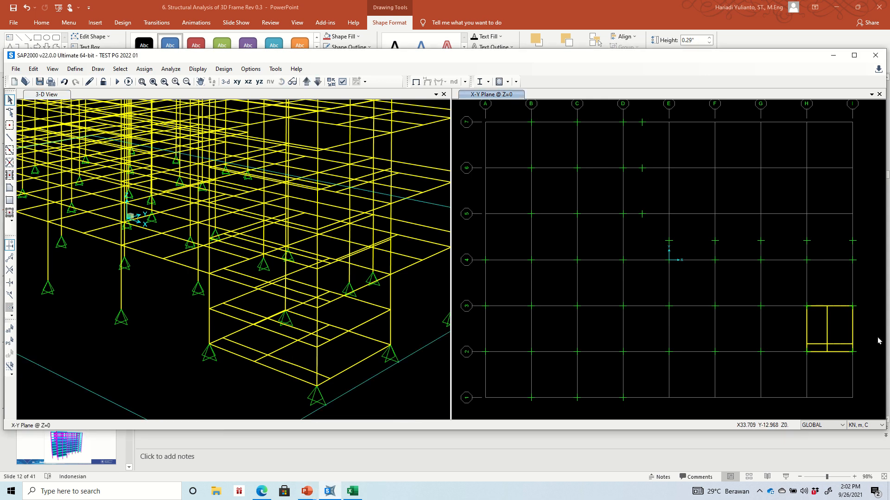
{"action": "left_click", "coordinate": [307, 82]}
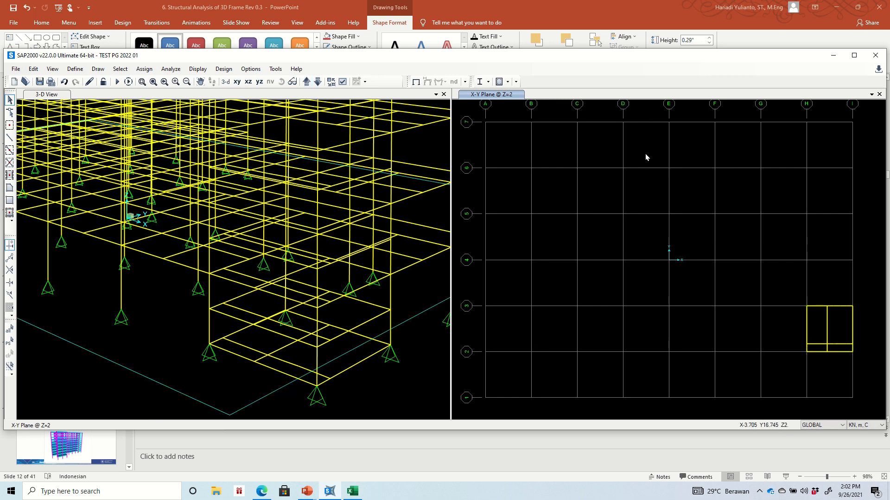
{"action": "left_click", "coordinate": [142, 82]}
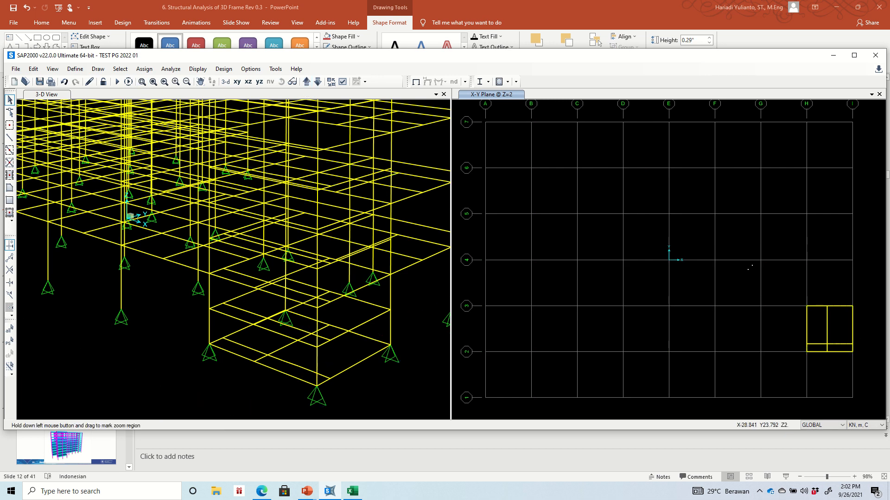
{"action": "left_click_drag", "start_coordinate": [802, 308], "coordinate": [856, 366]}
{"action": "left_click_drag", "start_coordinate": [794, 342], "coordinate": [703, 318]}
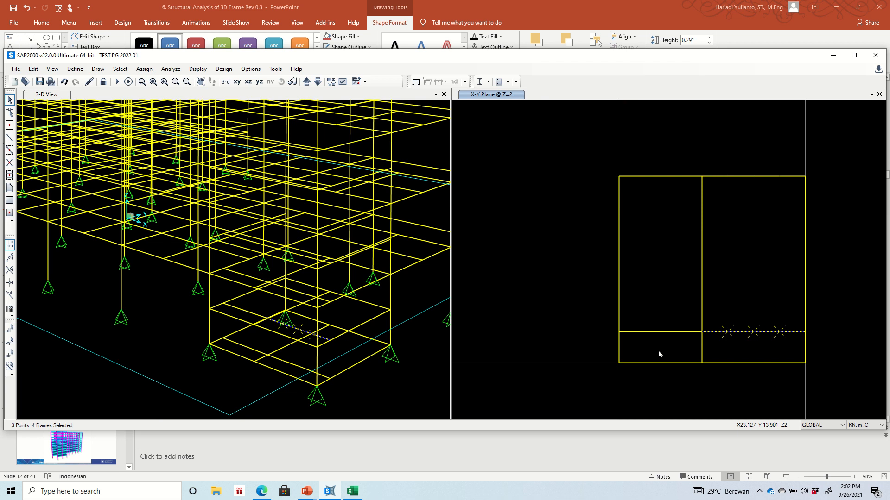
{"action": "key", "text": "ctrl+r"}
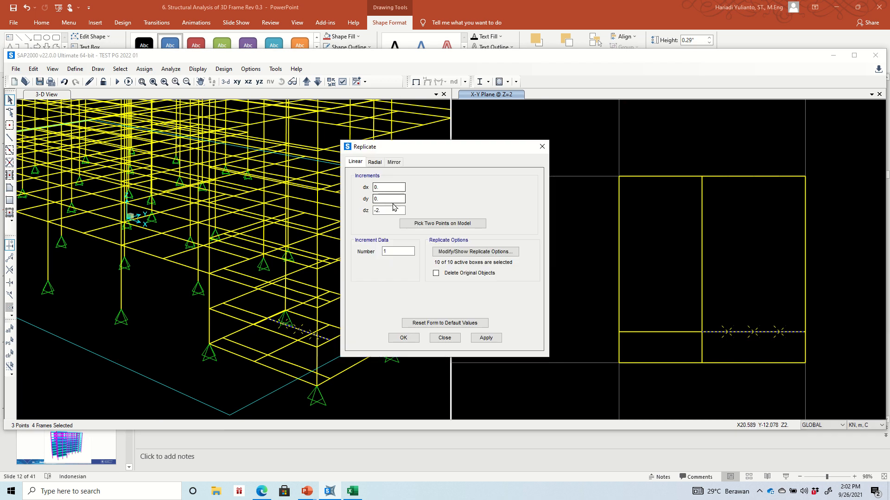
{"action": "left_click", "coordinate": [391, 211]}
{"action": "type", "text": "0"}
{"action": "left_click", "coordinate": [384, 198]}
{"action": "left_click", "coordinate": [496, 341]}
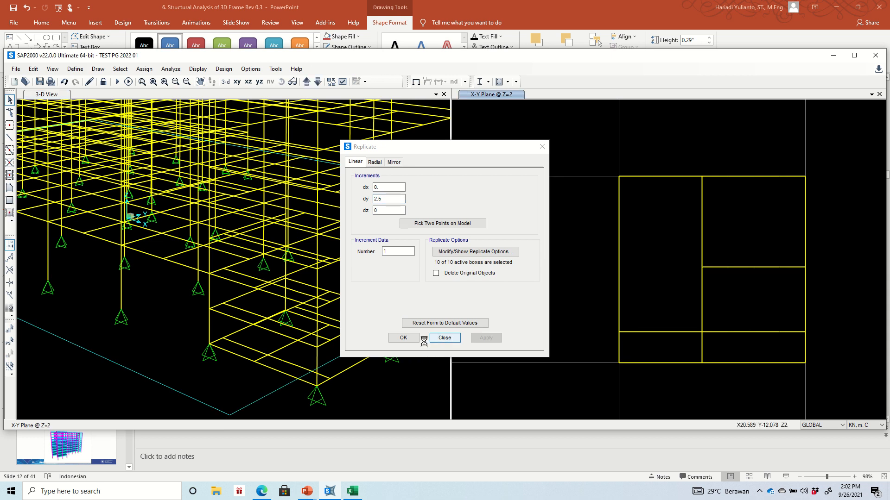
{"action": "left_click", "coordinate": [401, 339]}
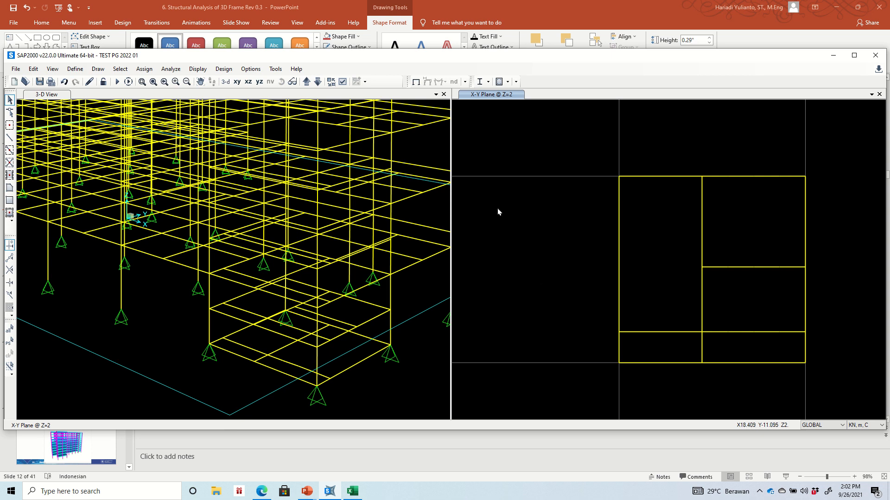
Draw PLAT TANGGA frames at X=25.8 from the grid 3 beam at Z=0 up to the replicated beam at Z=2, then to the landing beam.
{"action": "left_click", "coordinate": [317, 82]}
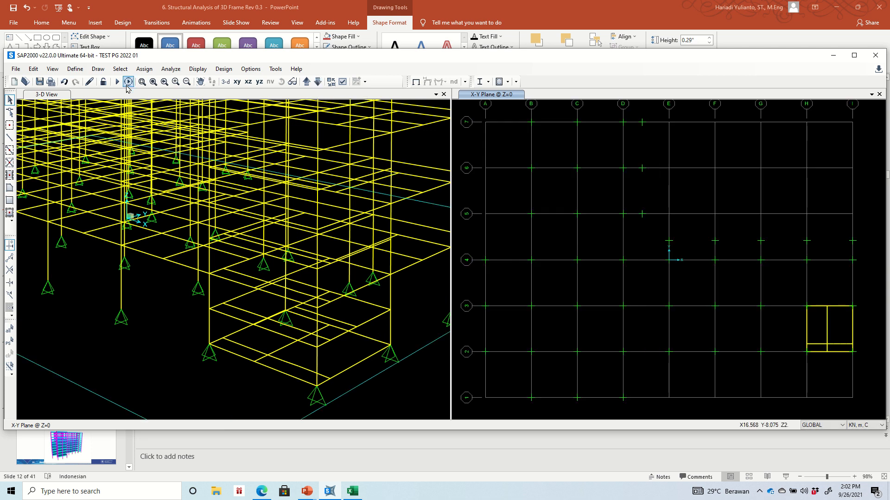
{"action": "left_click", "coordinate": [44, 105]}
{"action": "left_click", "coordinate": [10, 137]}
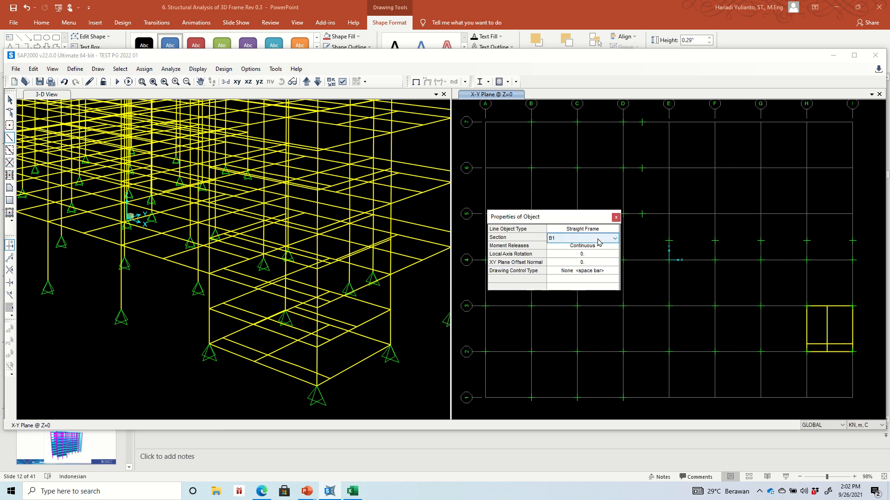
{"action": "left_click", "coordinate": [598, 238]}
{"action": "left_click", "coordinate": [573, 306]}
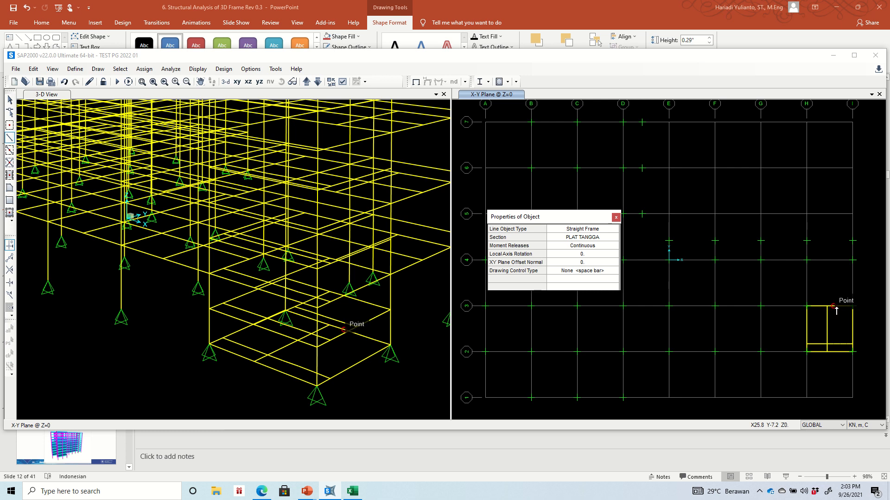
{"action": "left_click", "coordinate": [836, 309]}
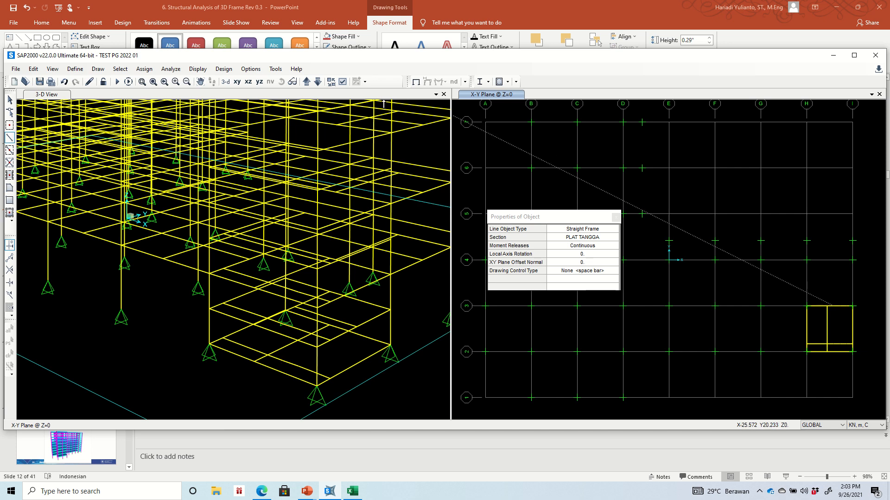
{"action": "left_click", "coordinate": [306, 82]}
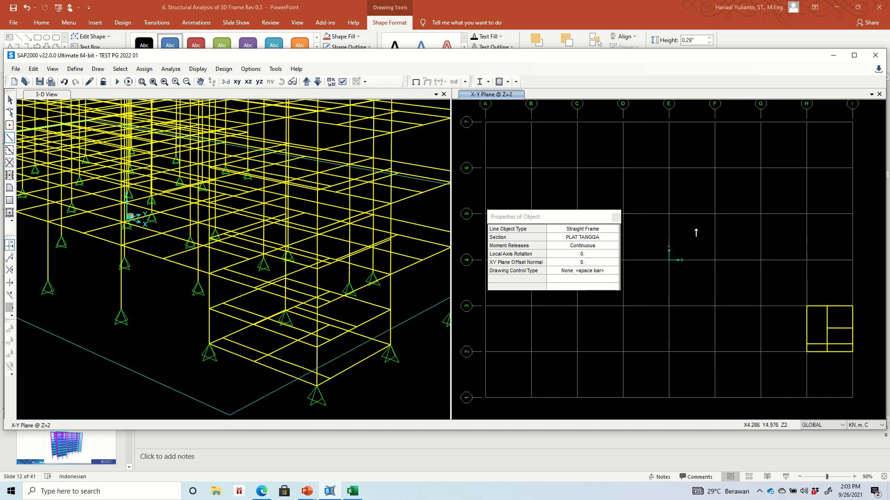
{"action": "left_click", "coordinate": [832, 329]}
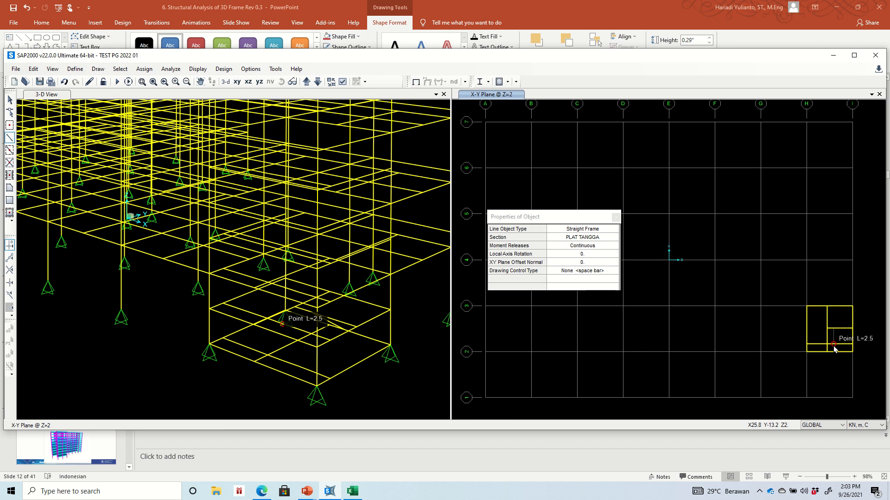
{"action": "left_click", "coordinate": [833, 346]}
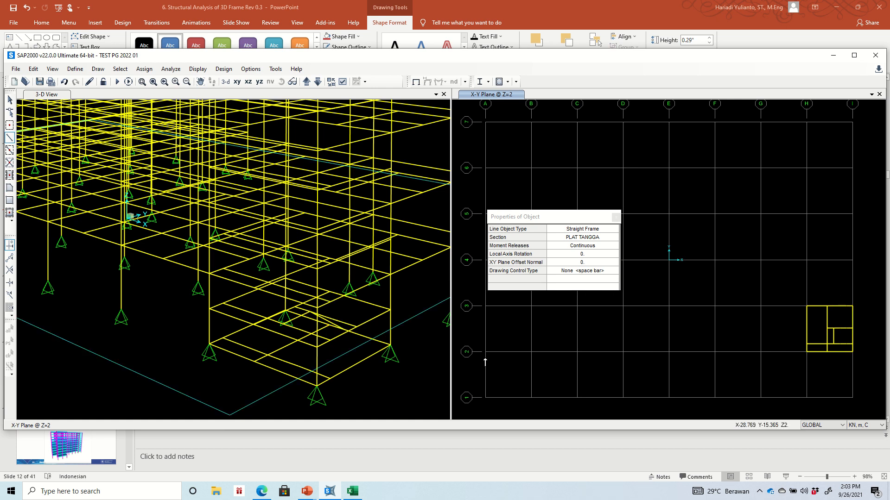
Draw PLAT TANGGA frames at X=27.8 from the landing beam to the replicated beam at Z=2, then up to the grid 3 beam at Z=4.
{"action": "left_click", "coordinate": [846, 345]}
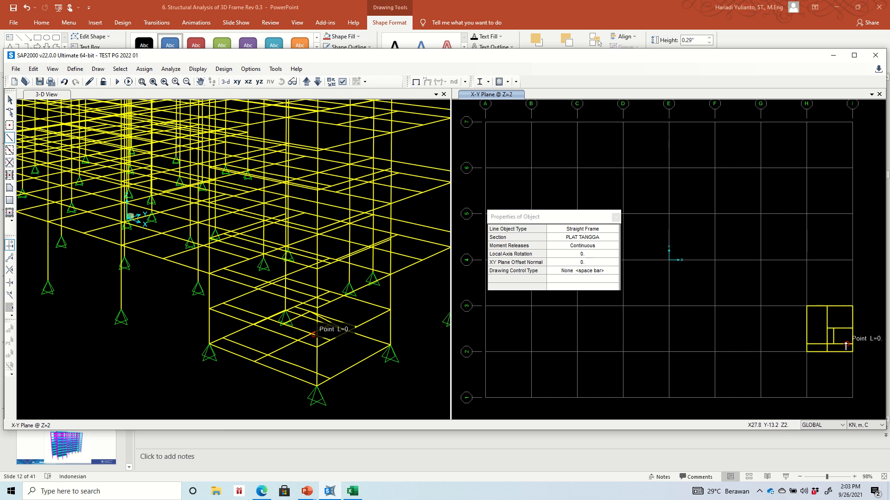
{"action": "left_click", "coordinate": [847, 330]}
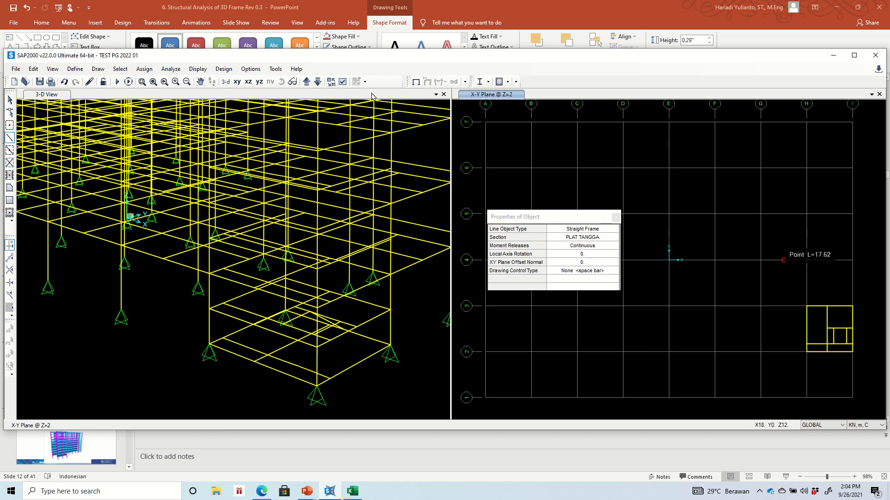
{"action": "left_click", "coordinate": [306, 81]}
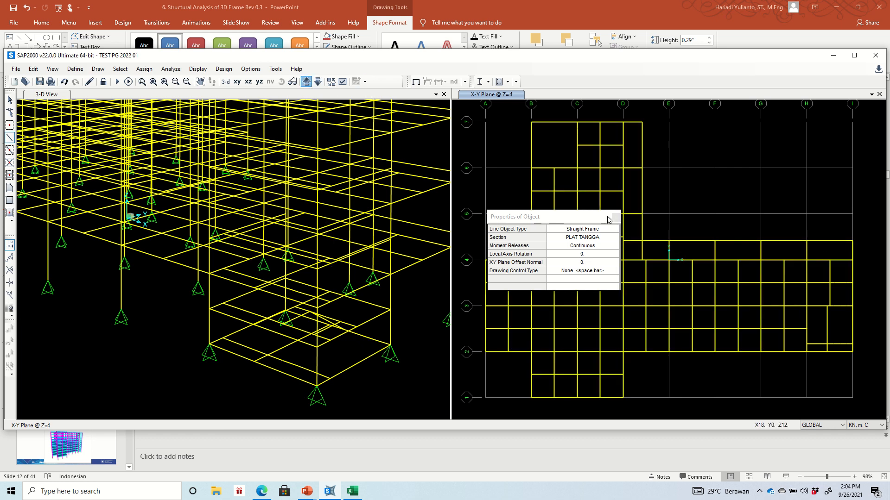
{"action": "left_click", "coordinate": [845, 306]}
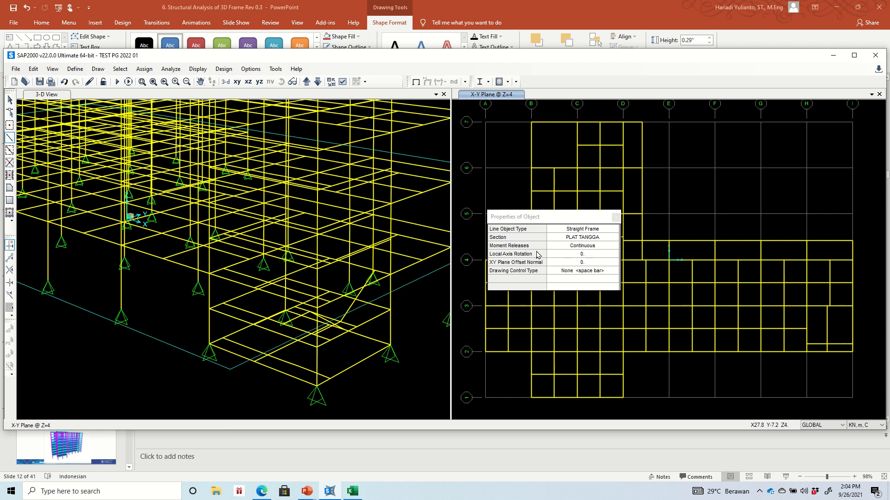
{"action": "key", "text": "Escape"}
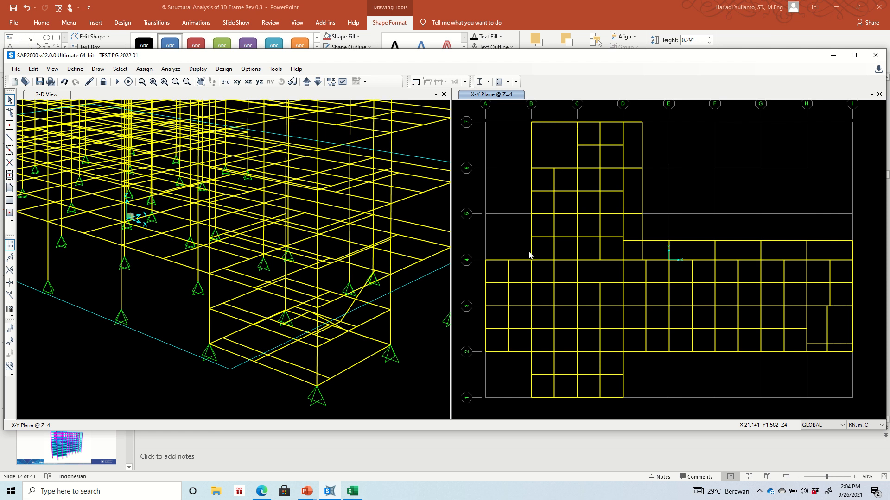
Compare the two modelled stair flights in the 3-D view with the section on the Staircase Slab slide in PowerPoint.
{"action": "left_click", "coordinate": [383, 392]}
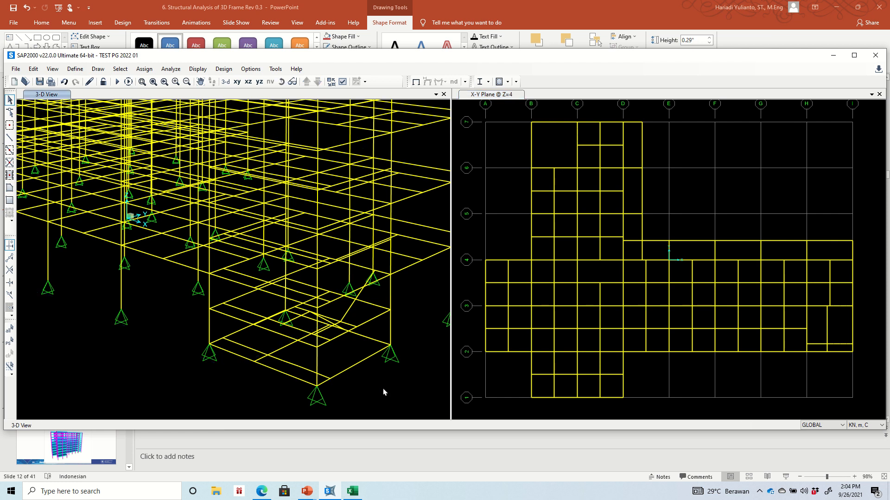
{"action": "left_click", "coordinate": [211, 82]}
{"action": "left_click_drag", "start_coordinate": [423, 288], "coordinate": [399, 294]}
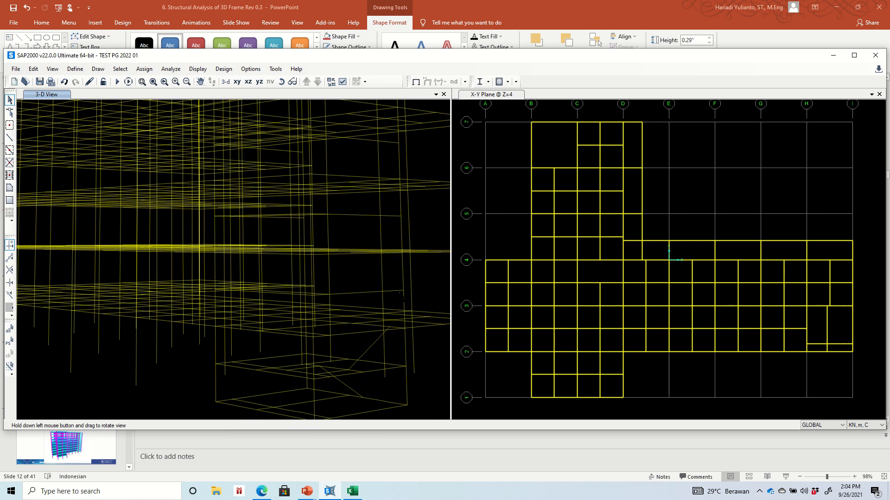
{"action": "left_click_drag", "start_coordinate": [379, 338], "coordinate": [378, 338]}
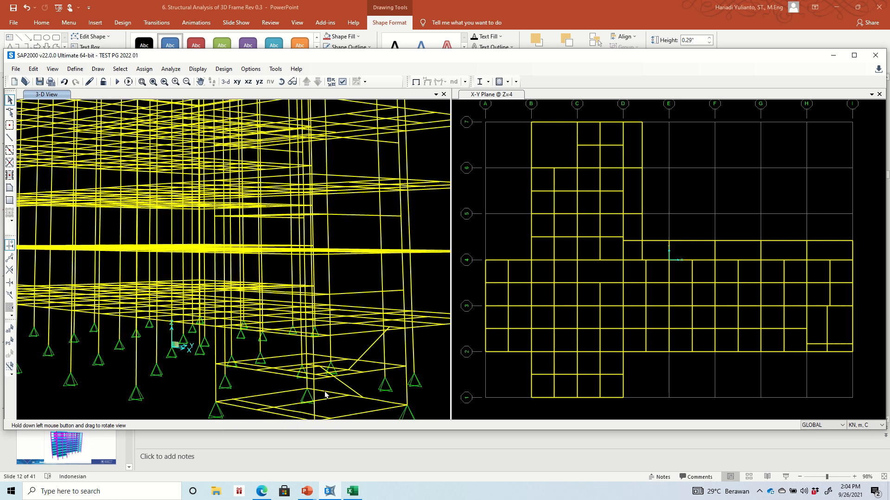
{"action": "left_click", "coordinate": [306, 493]}
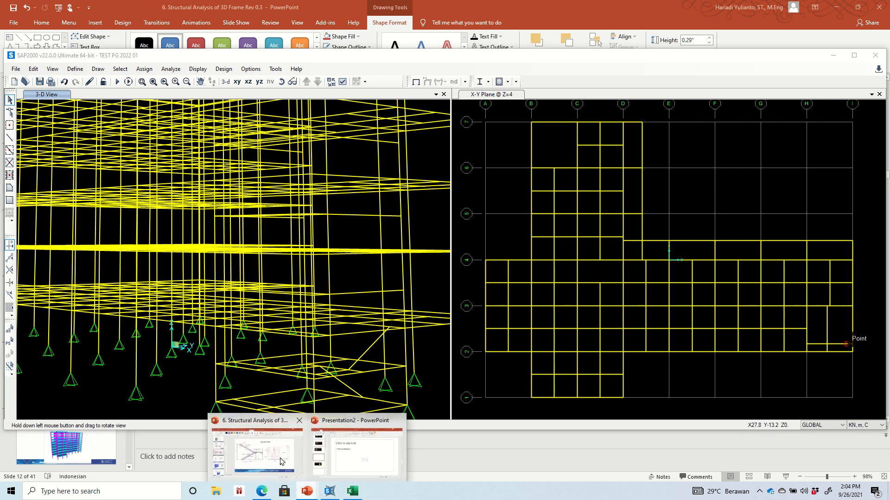
{"action": "left_click", "coordinate": [286, 443]}
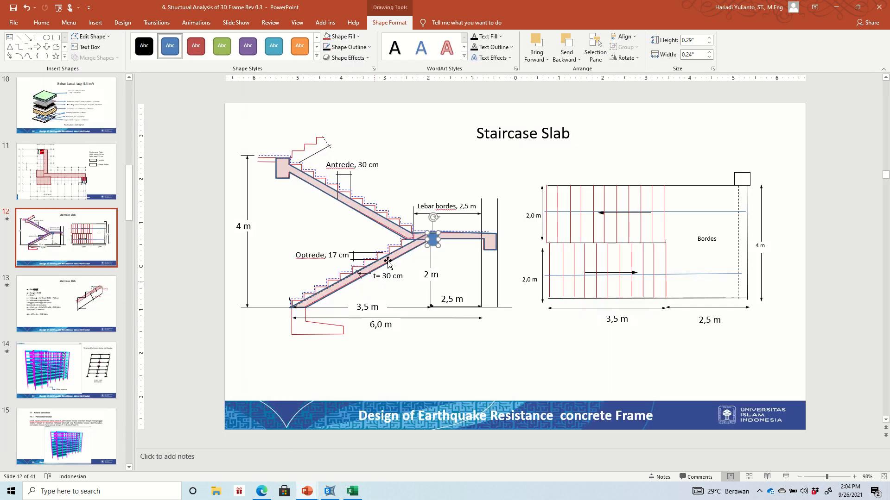
{"action": "left_click", "coordinate": [492, 279]}
{"action": "left_click", "coordinate": [330, 492]}
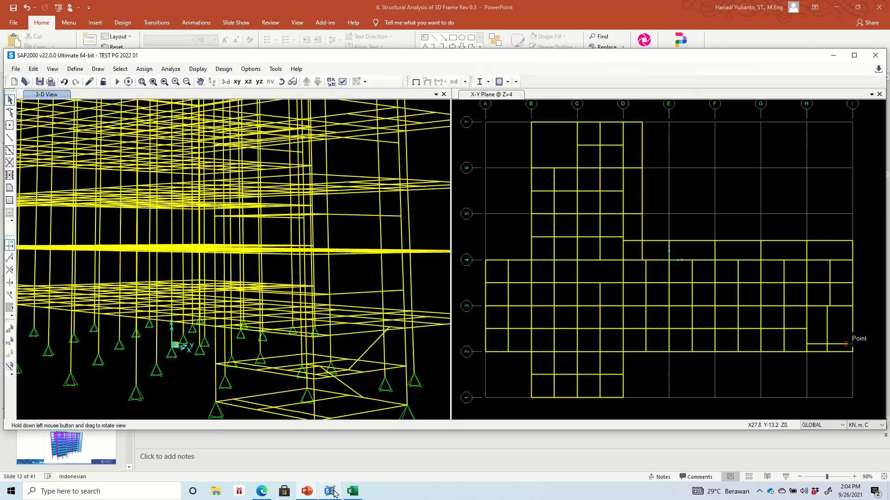
In SAP2000, delete the stair-bay beams at Z=0 between grids H–I and 2–3.
{"action": "left_click", "coordinate": [789, 376]}
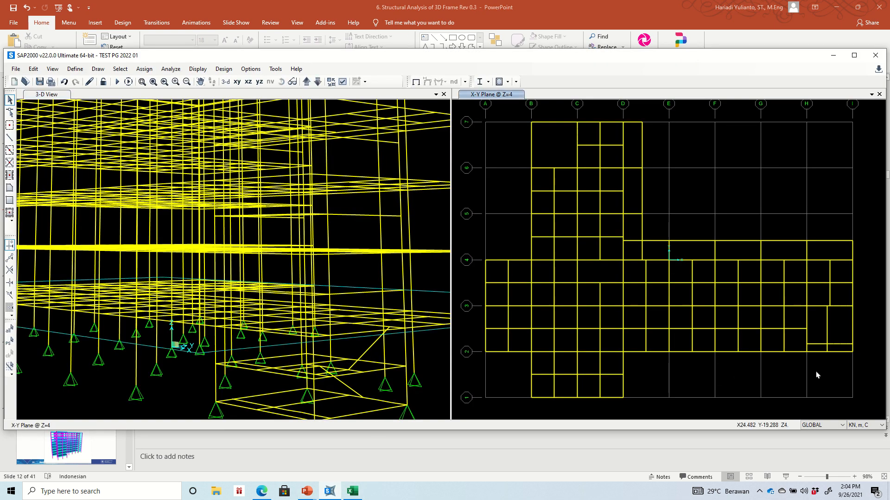
{"action": "left_click", "coordinate": [318, 82]}
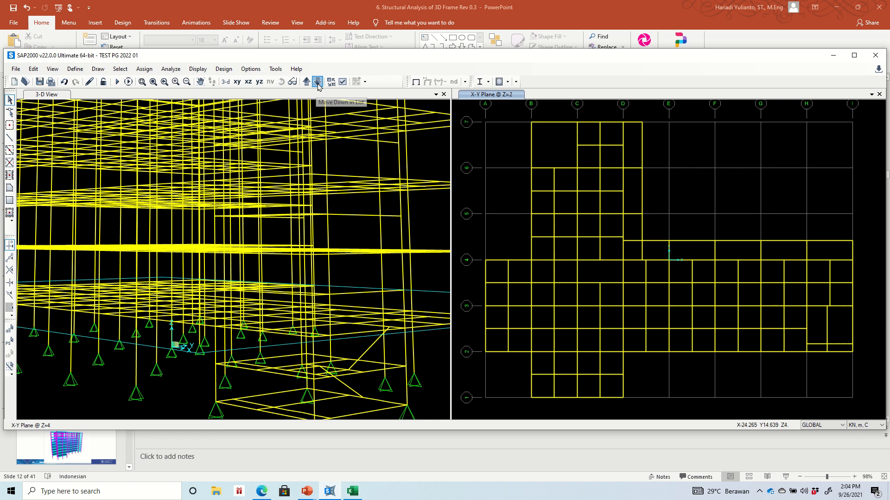
{"action": "left_click", "coordinate": [318, 85]}
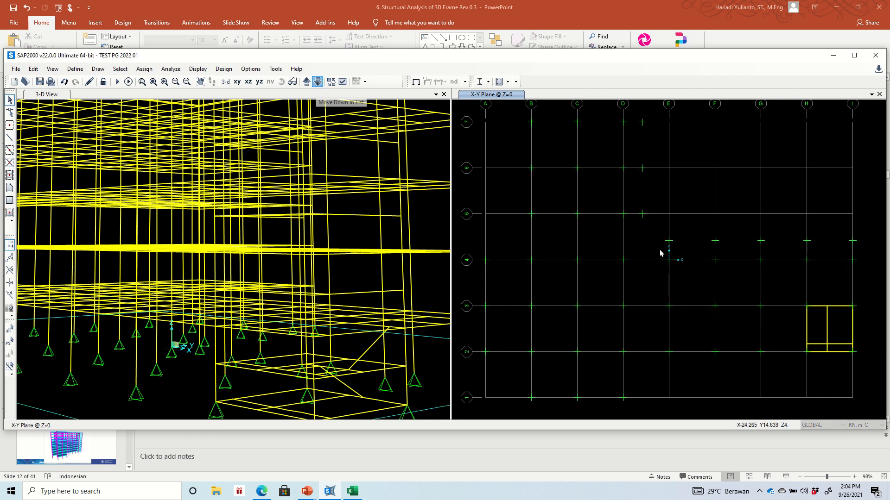
{"action": "left_click_drag", "start_coordinate": [856, 375], "coordinate": [761, 292]}
{"action": "key", "text": "Delete"}
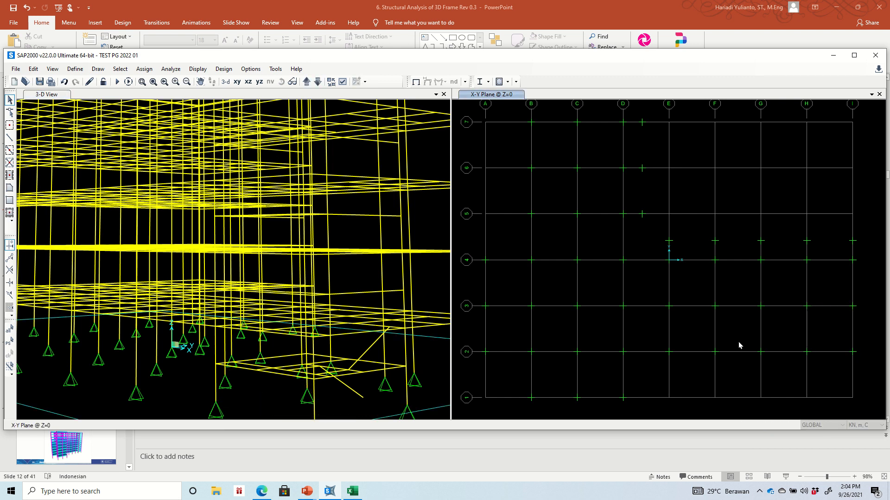
Assign a pinned joint restraint (Translation 1, 2 and 3) to the foot of the lower stair flight at Z=0.
{"action": "left_click", "coordinate": [363, 397]}
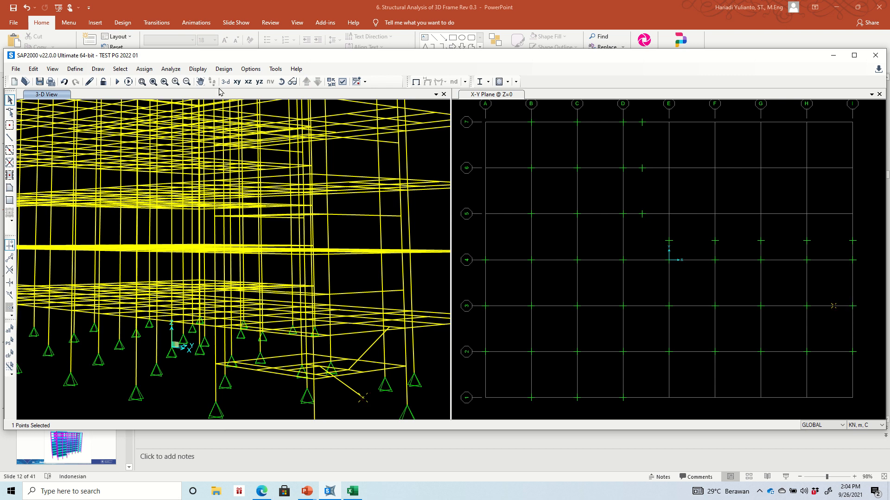
{"action": "left_click", "coordinate": [153, 69]}
{"action": "mouse_move", "coordinate": [157, 83]}
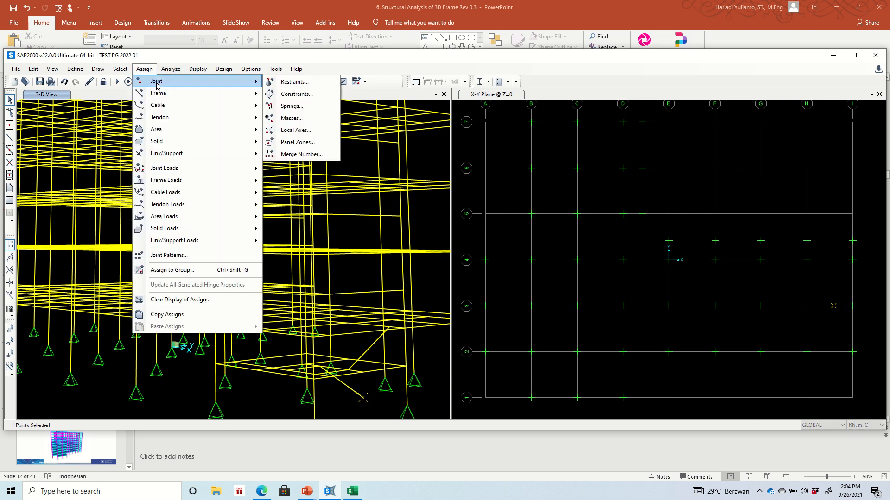
{"action": "left_click", "coordinate": [283, 86]}
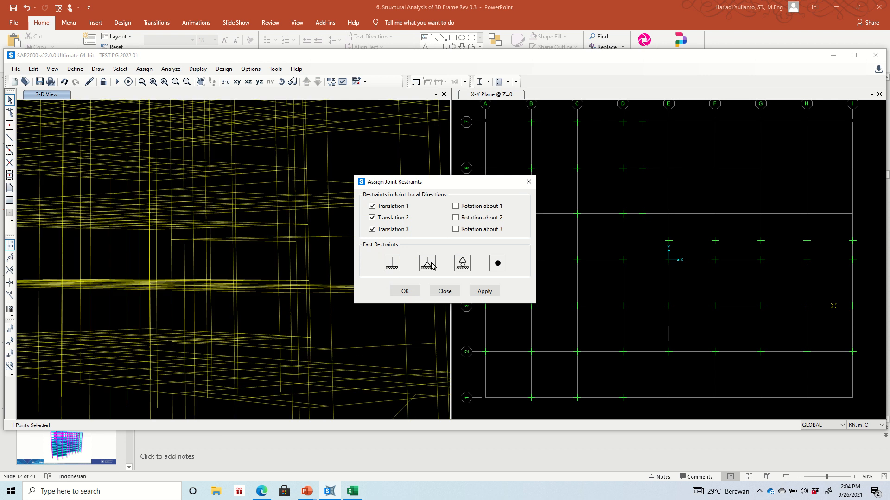
{"action": "left_click", "coordinate": [429, 265]}
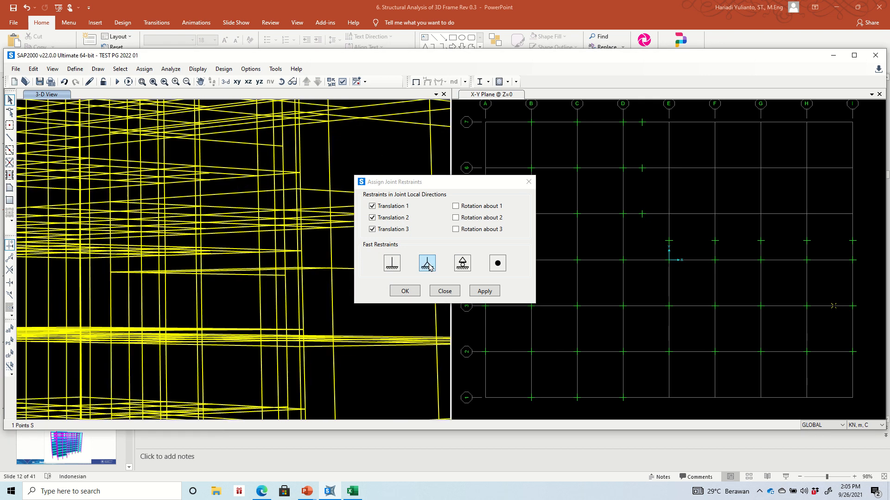
{"action": "left_click", "coordinate": [481, 291]}
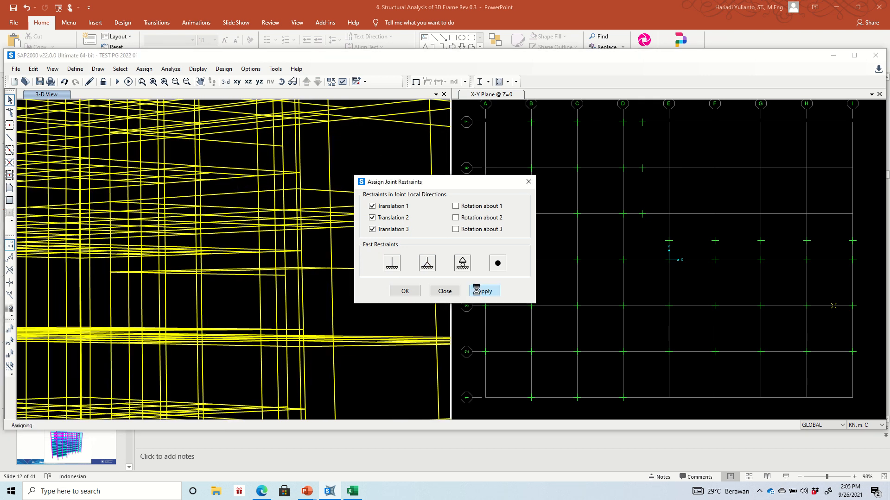
{"action": "left_click", "coordinate": [545, 327]}
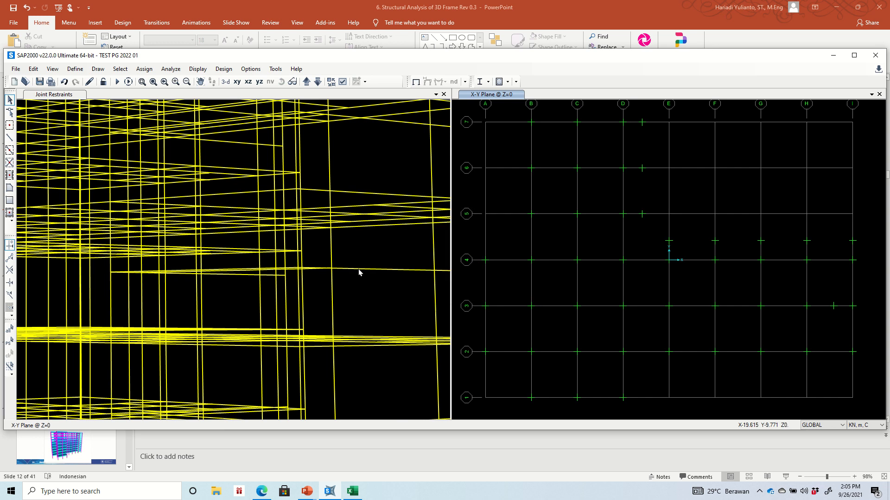
{"action": "left_click", "coordinate": [200, 83]}
{"action": "left_click_drag", "start_coordinate": [357, 287], "coordinate": [344, 114]}
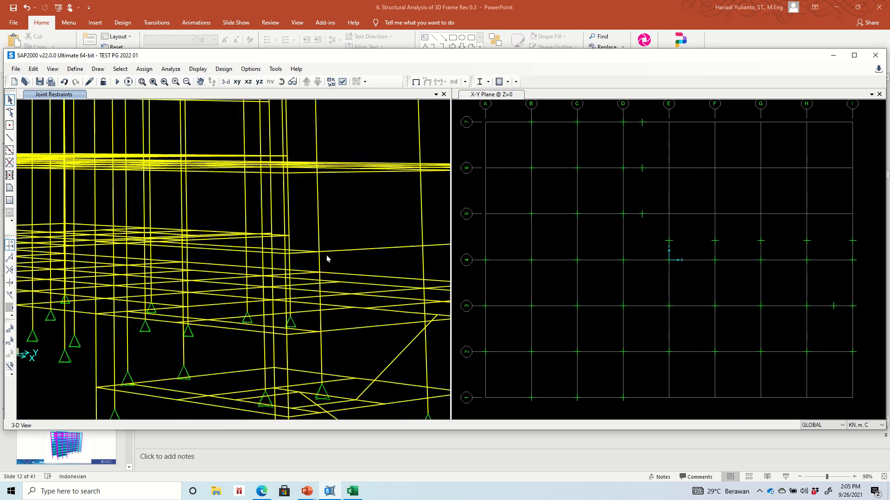
{"action": "left_click", "coordinate": [199, 82]}
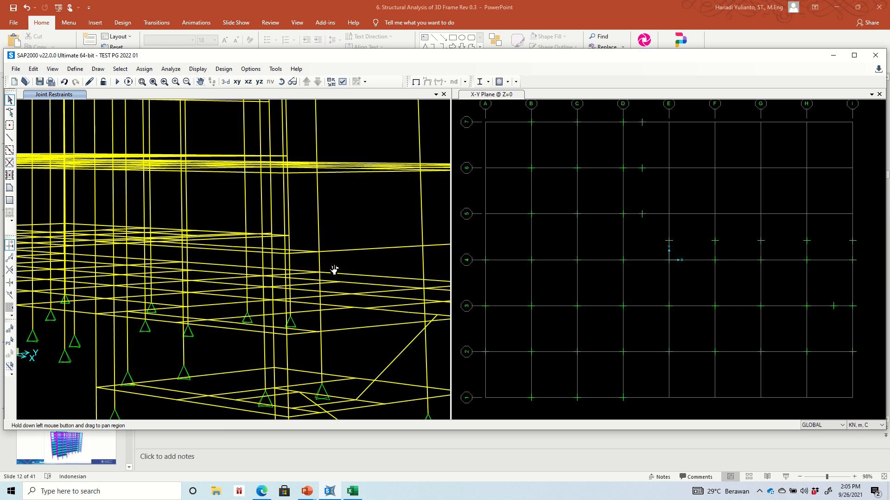
{"action": "left_click_drag", "start_coordinate": [334, 271], "coordinate": [329, 184]}
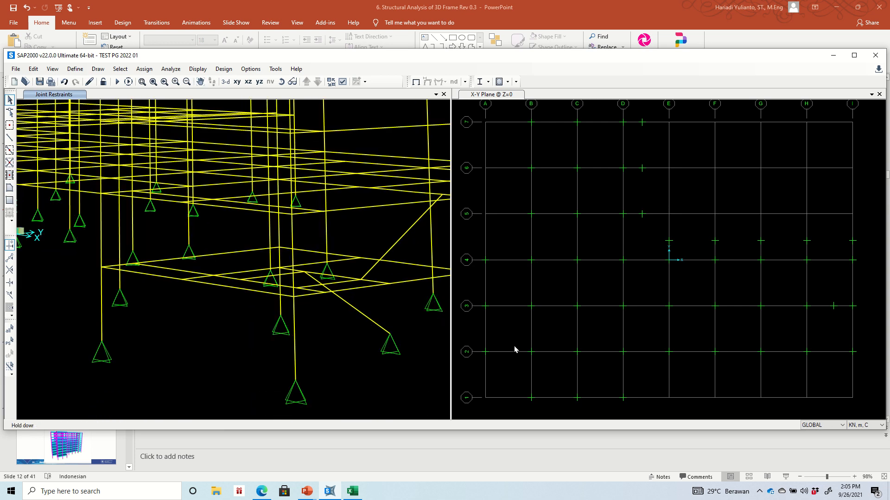
At Z=2, delete the four replicated beam segments where the stair flights meet the landing frames.
{"action": "left_click", "coordinate": [786, 375]}
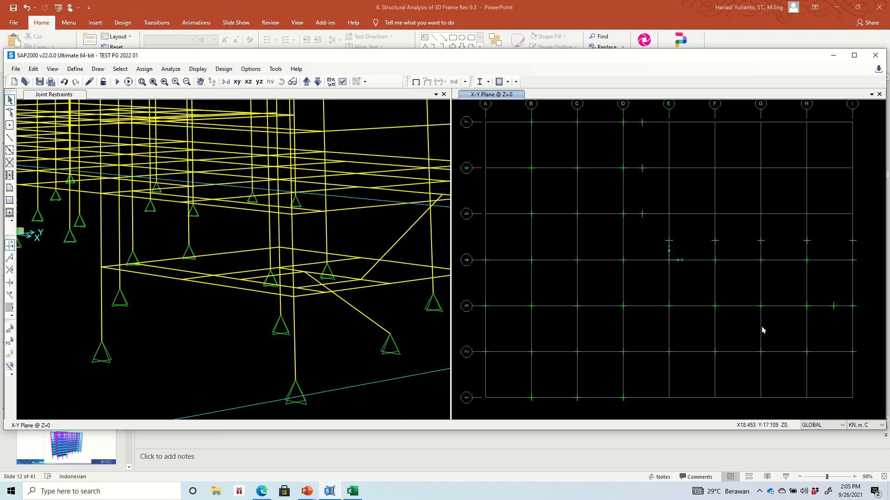
{"action": "left_click", "coordinate": [306, 81]}
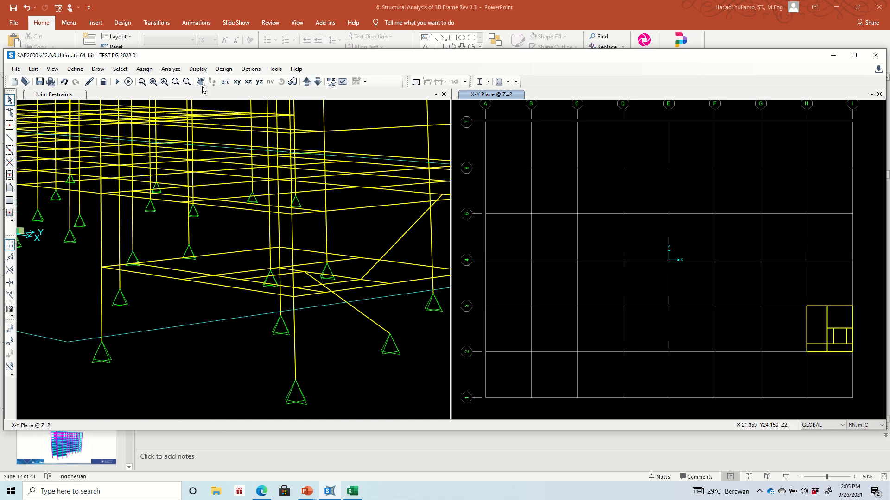
{"action": "left_click", "coordinate": [142, 83]}
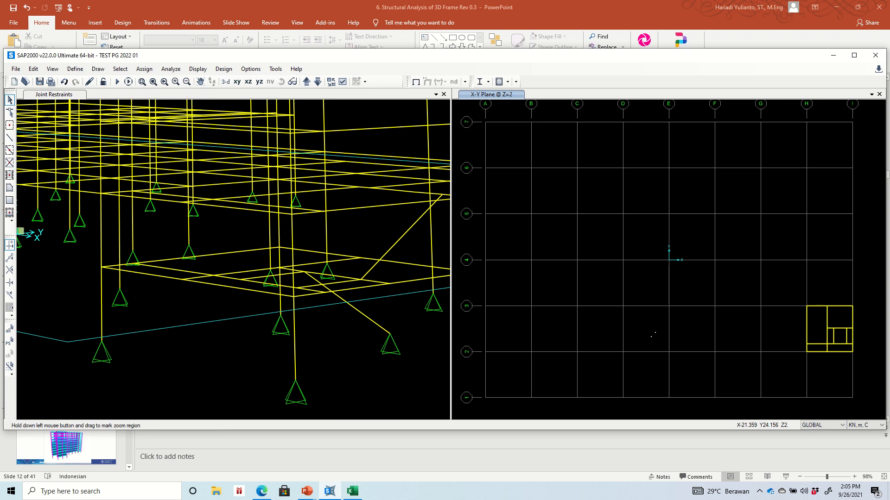
{"action": "mouse_move", "coordinate": [802, 319]}
{"action": "left_mouse_down"}
{"action": "mouse_move", "coordinate": [821, 313]}
{"action": "mouse_move", "coordinate": [753, 247]}
{"action": "left_mouse_up"}
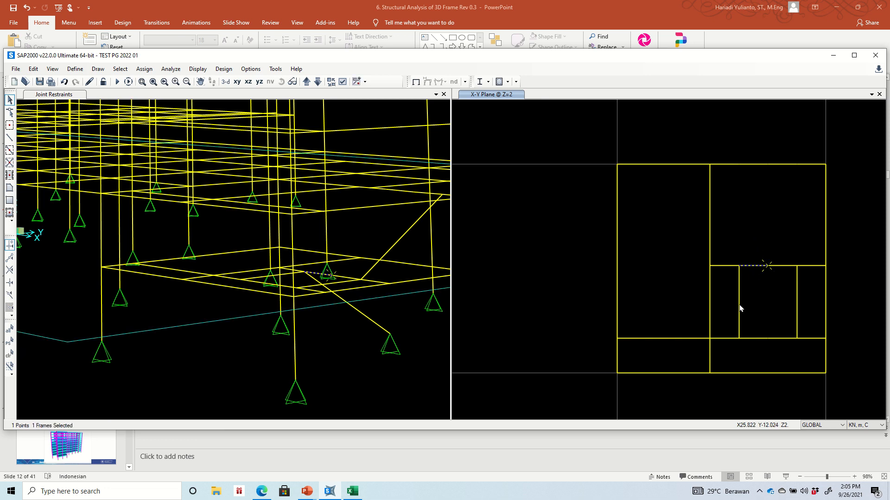
{"action": "key", "text": "Delete"}
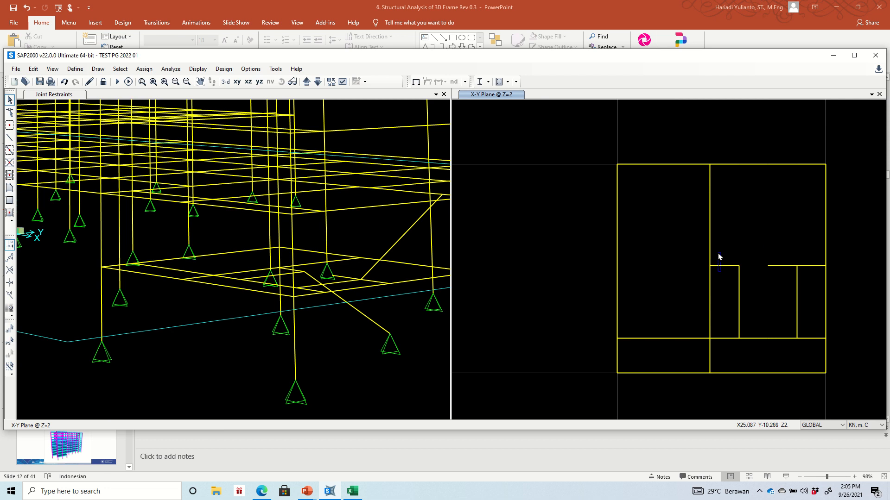
{"action": "left_click", "coordinate": [717, 266]}
{"action": "key", "text": "Delete"}
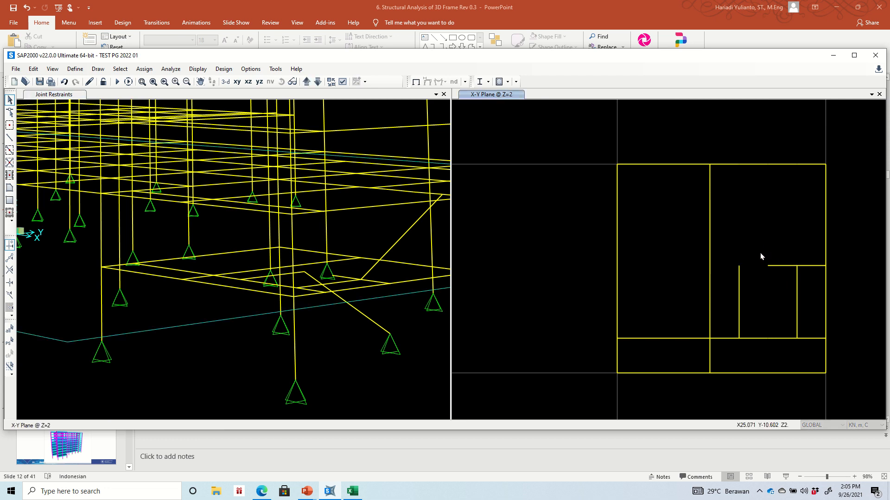
{"action": "left_click", "coordinate": [773, 268]}
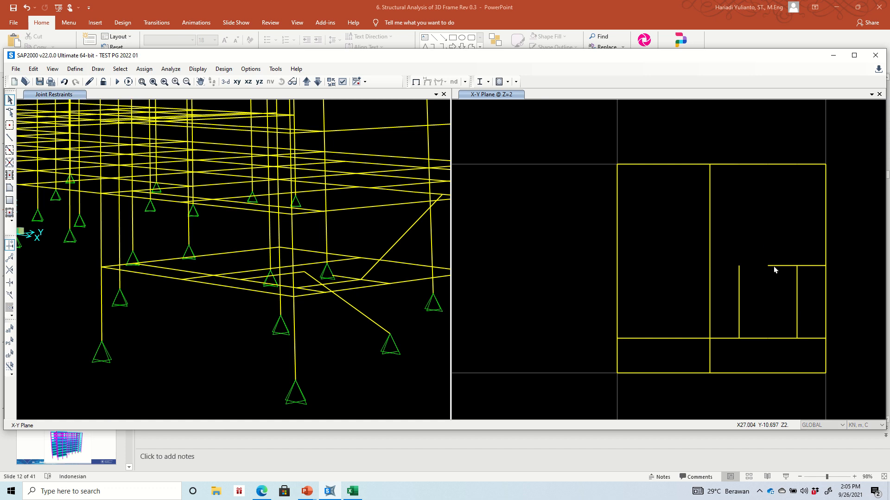
{"action": "key", "text": "Delete"}
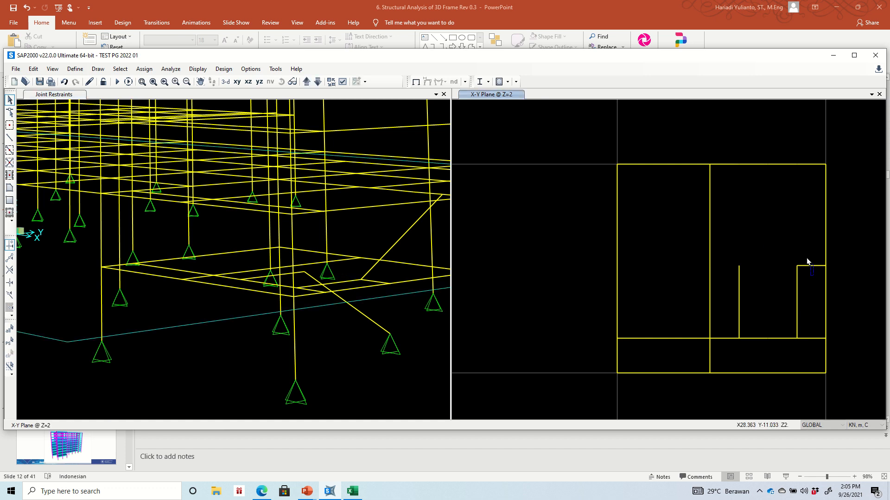
{"action": "left_click", "coordinate": [810, 265]}
{"action": "left_click", "coordinate": [796, 266]}
{"action": "key", "text": "Delete"}
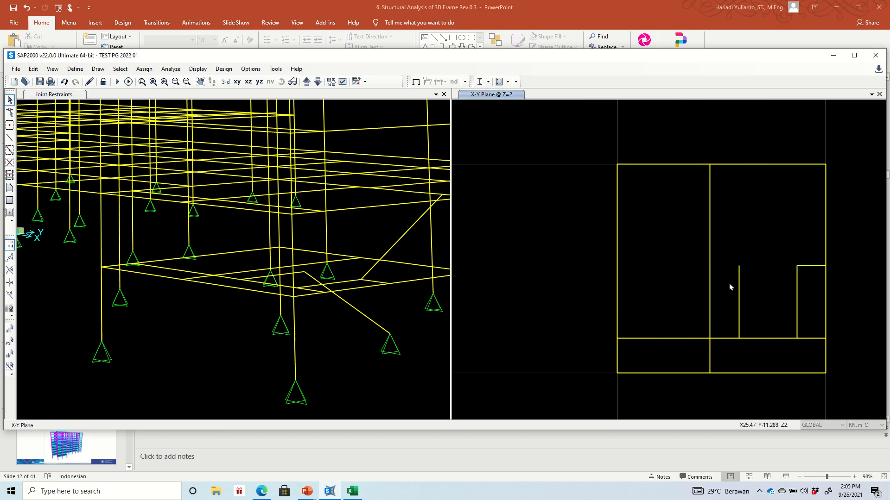
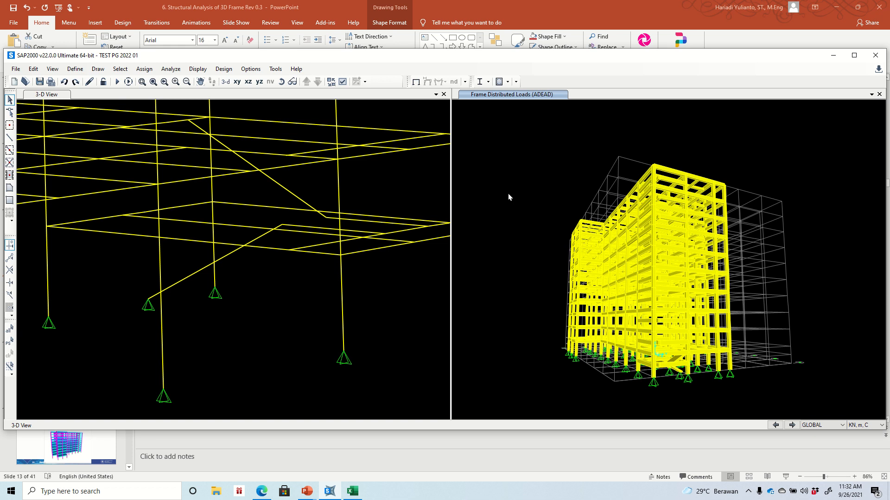
Change the full-building view from extruded members to the Standard view type.
{"action": "left_click", "coordinate": [341, 82]}
{"action": "left_click", "coordinate": [412, 123]}
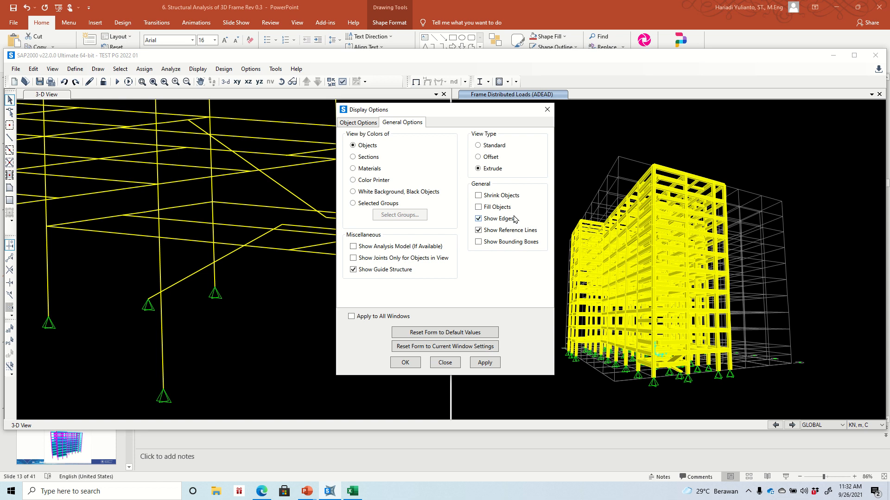
{"action": "left_click", "coordinate": [478, 145]}
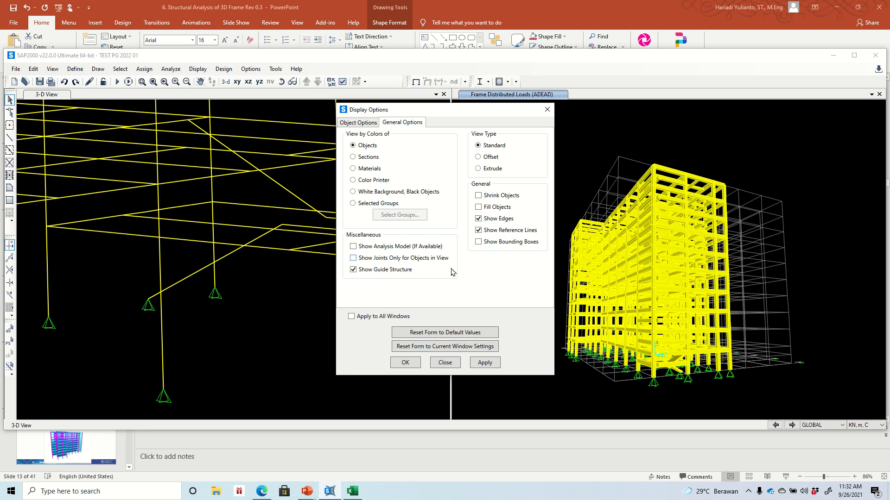
{"action": "left_click", "coordinate": [487, 363]}
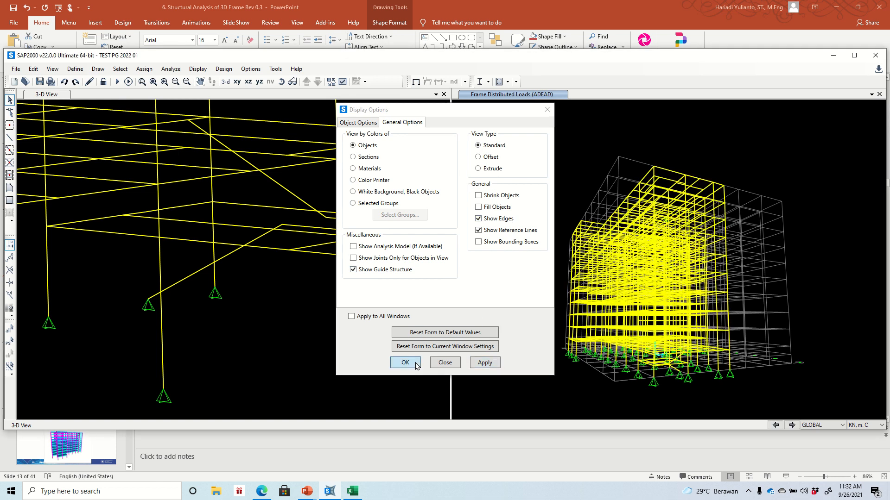
{"action": "left_click", "coordinate": [405, 363]}
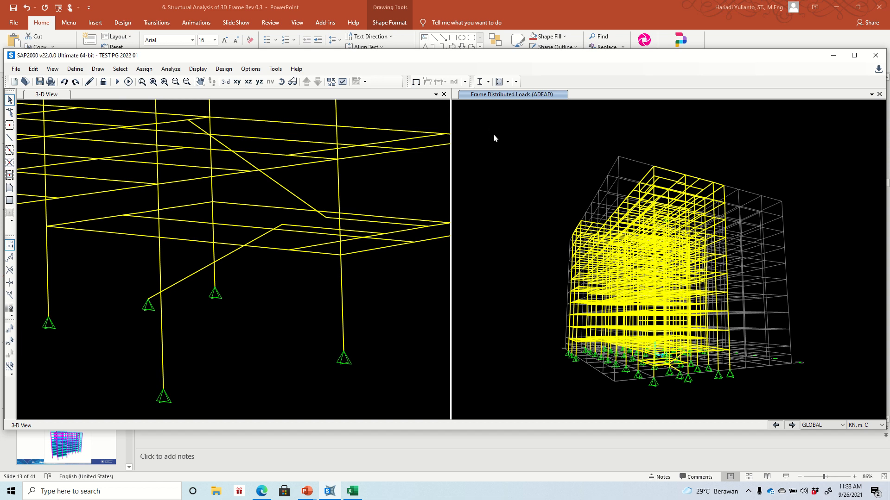
Run the DEAD, MODAL and ADEAD load cases as a trial analysis, and unlock the model again, deleting the results.
{"action": "left_click", "coordinate": [117, 82]}
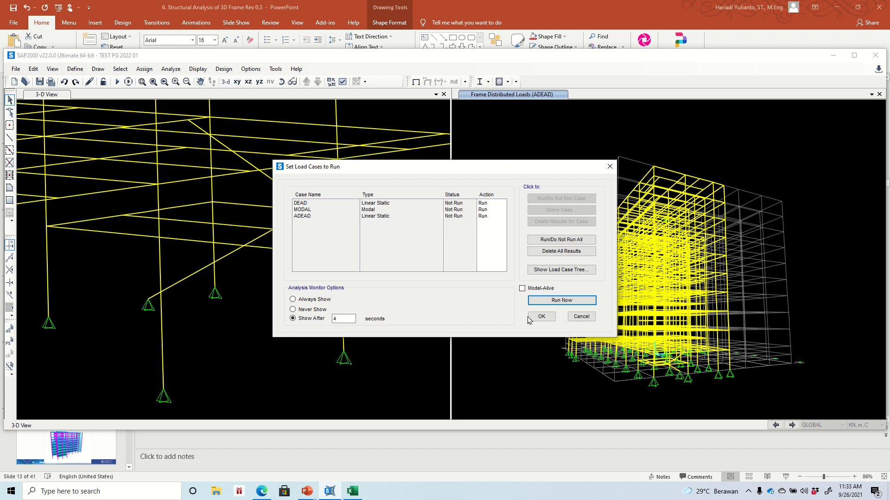
{"action": "left_click", "coordinate": [547, 303]}
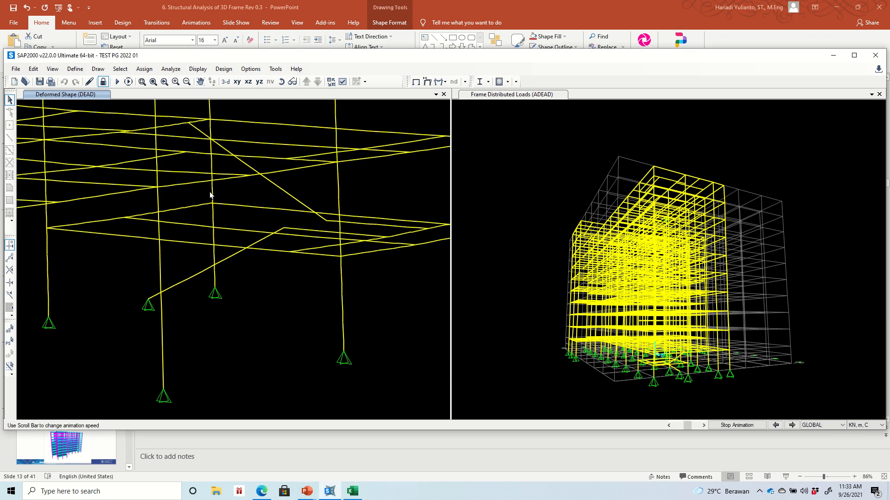
{"action": "left_click", "coordinate": [718, 425]}
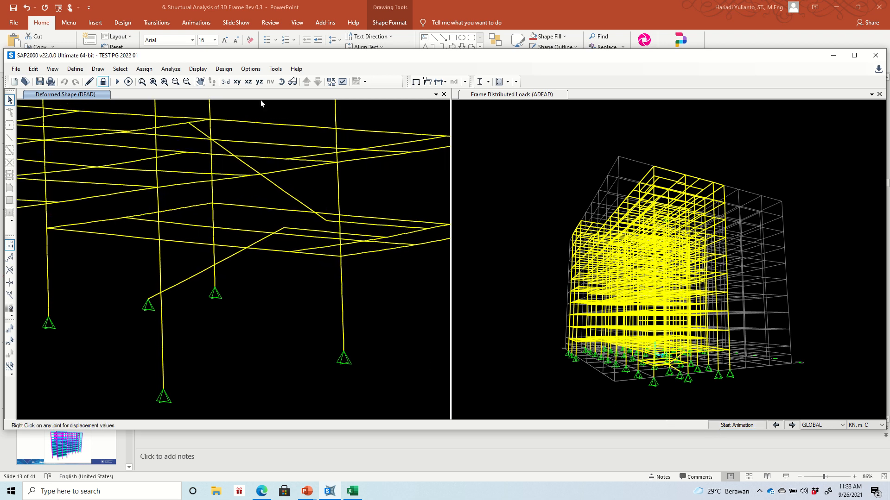
{"action": "left_click", "coordinate": [102, 82]}
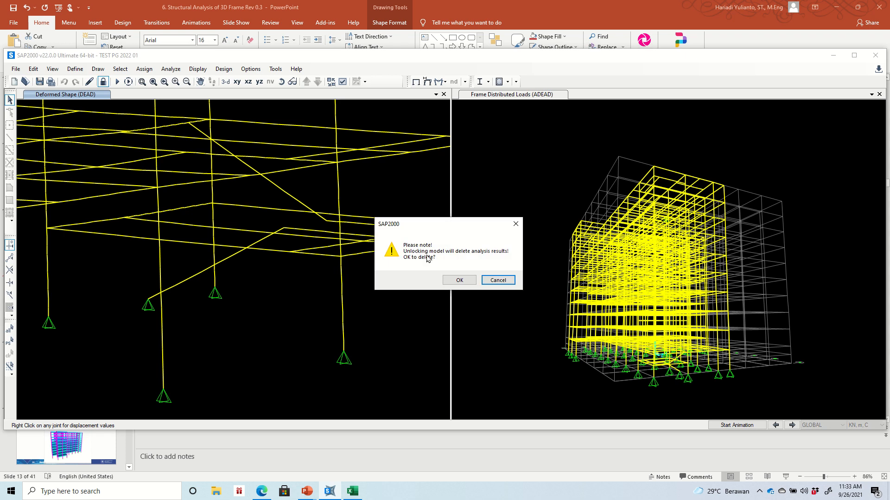
{"action": "left_click", "coordinate": [459, 281]}
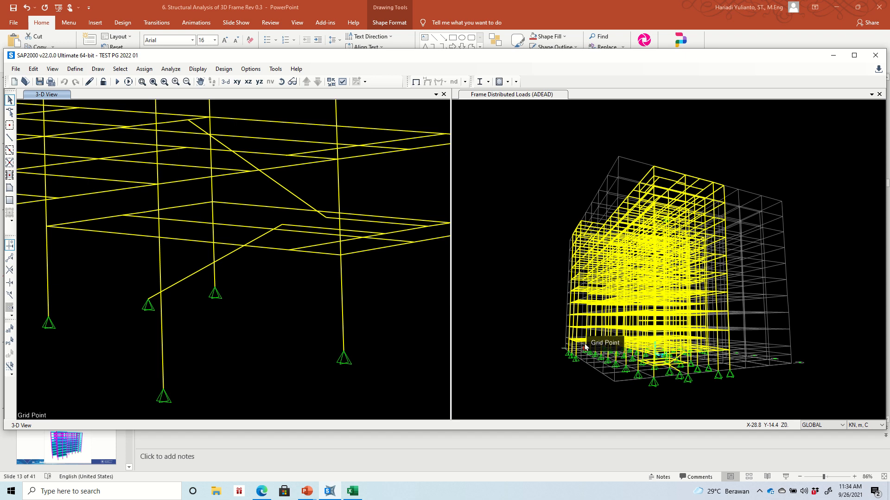
Try to replicate the BA3 and Plat Tangga stair frames linearly with dz 4 m and 9 copies.
{"action": "left_click", "coordinate": [513, 266]}
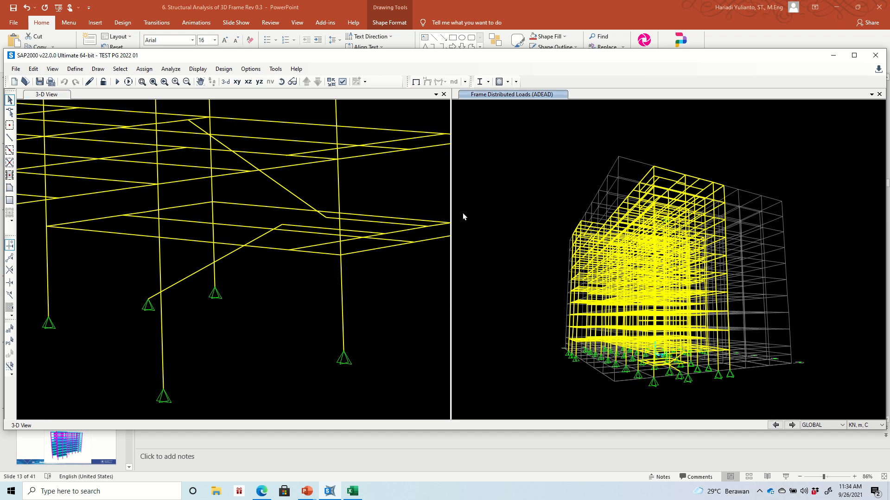
{"action": "left_click", "coordinate": [120, 69]}
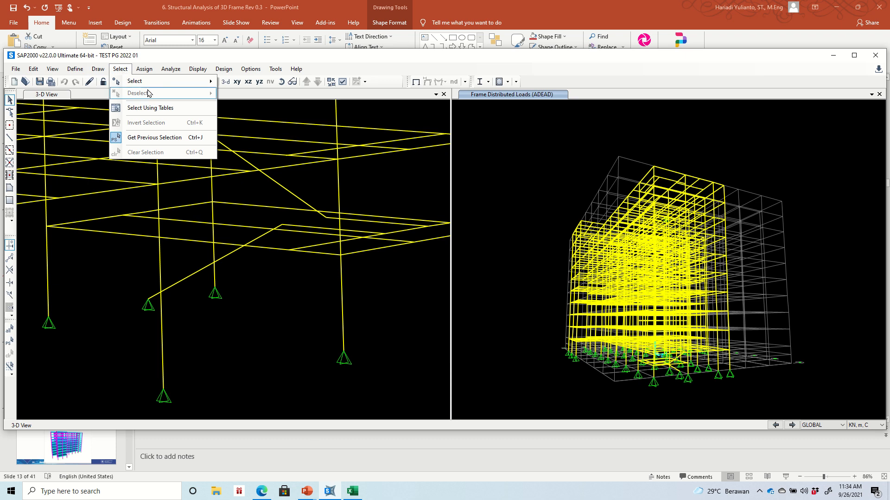
{"action": "mouse_move", "coordinate": [183, 82]}
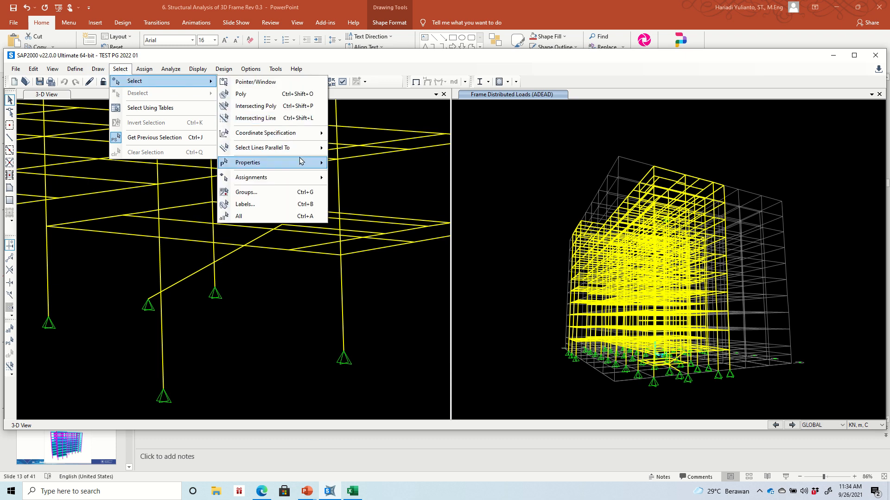
{"action": "mouse_move", "coordinate": [301, 162]}
{"action": "left_click", "coordinate": [350, 175]}
{"action": "left_click", "coordinate": [393, 279]}
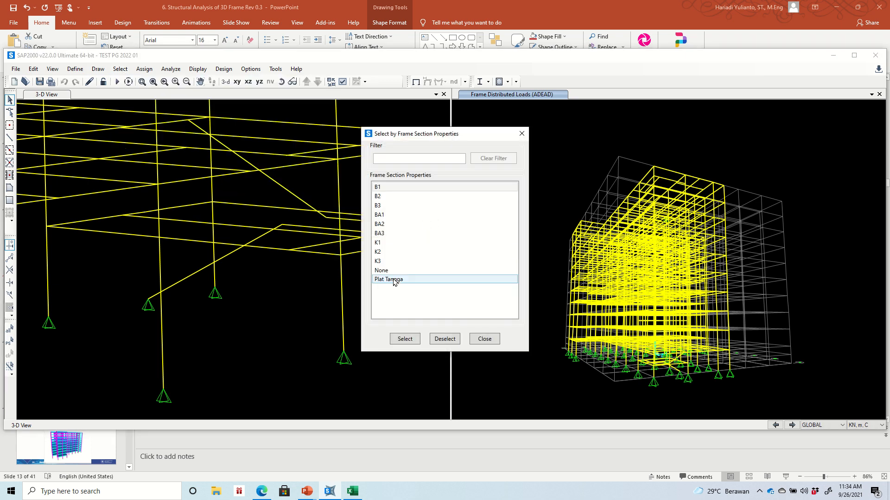
{"action": "left_click", "coordinate": [384, 234]}
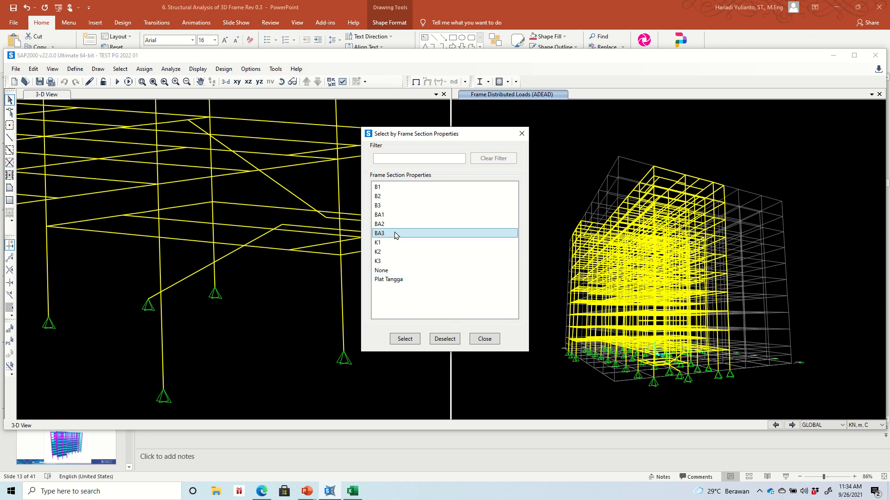
{"action": "left_click", "coordinate": [393, 279], "text": "ctrl"}
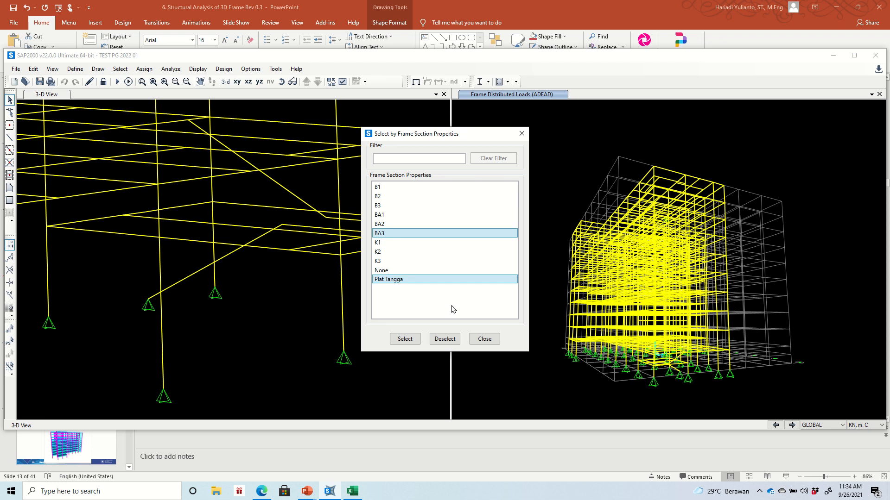
{"action": "left_click", "coordinate": [404, 339]}
{"action": "left_click", "coordinate": [479, 341]}
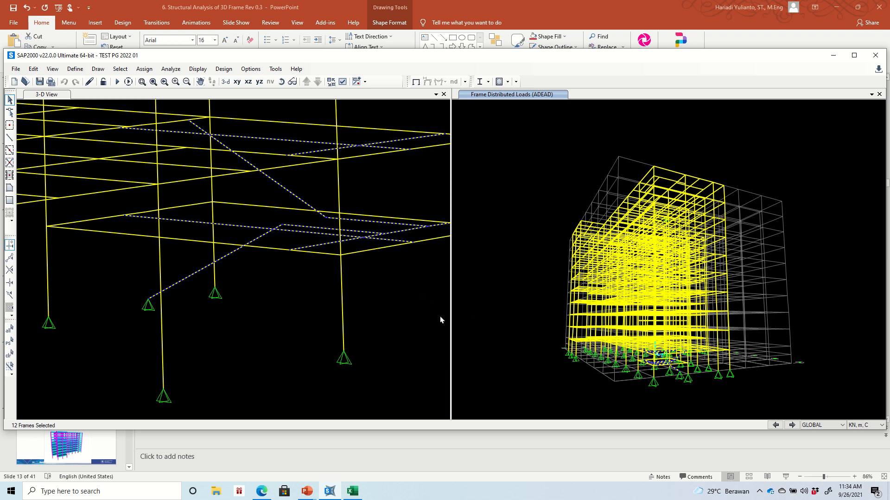
{"action": "key", "text": "ctrl+r"}
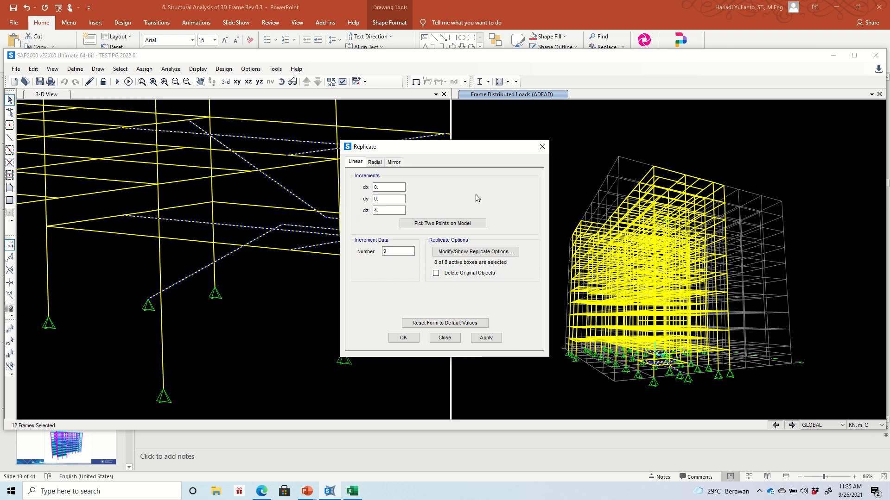
{"action": "key", "text": "Return"}
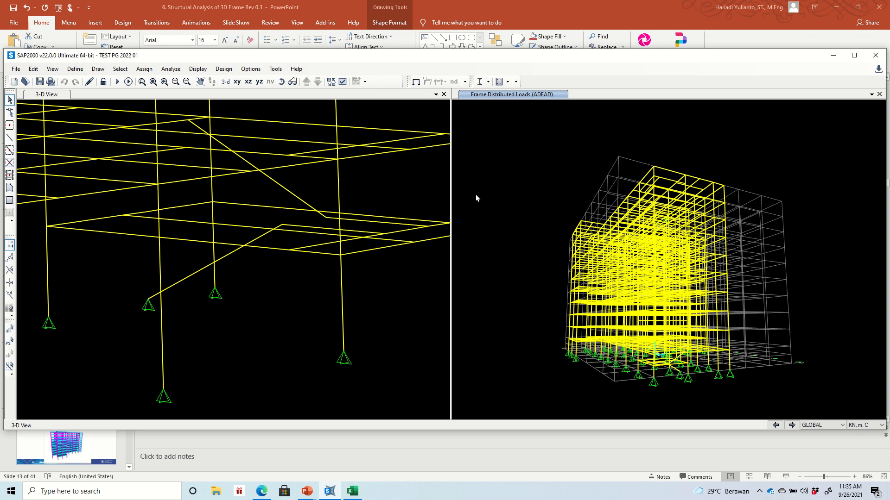
Examine the stair flight section and landing plan on slide 12 in PowerPoint, and return to SAP2000.
{"action": "left_click", "coordinate": [334, 439]}
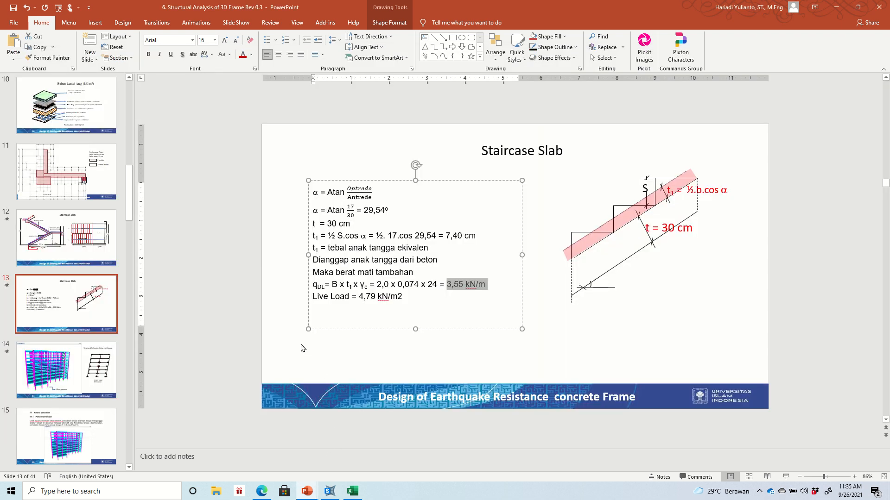
{"action": "left_click", "coordinate": [125, 245]}
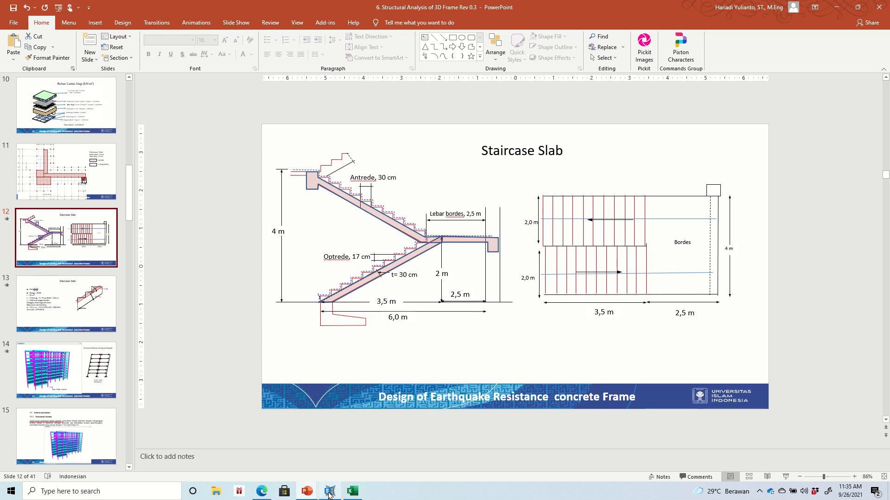
{"action": "left_click", "coordinate": [345, 470]}
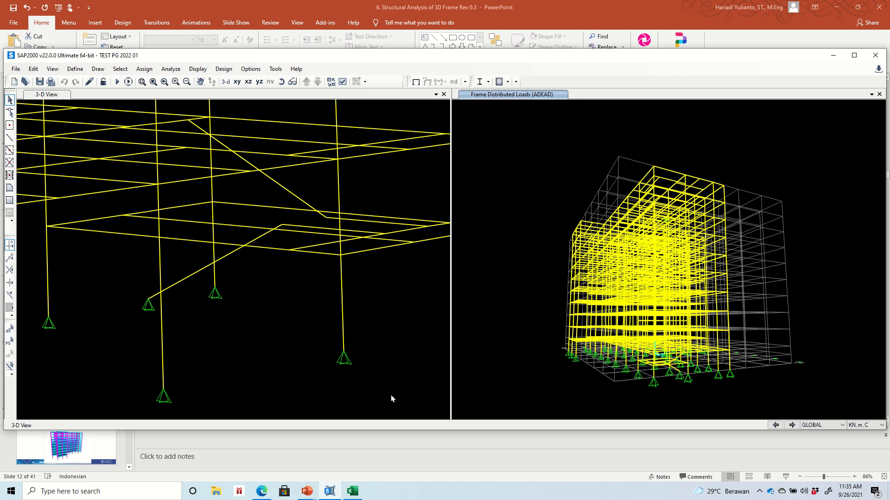
Assign a 3.55 kN/m uniform gravity load under ADEAD to both inclined stair flights, checking the value on slide 13 in PowerPoint.
{"action": "left_click", "coordinate": [183, 282]}
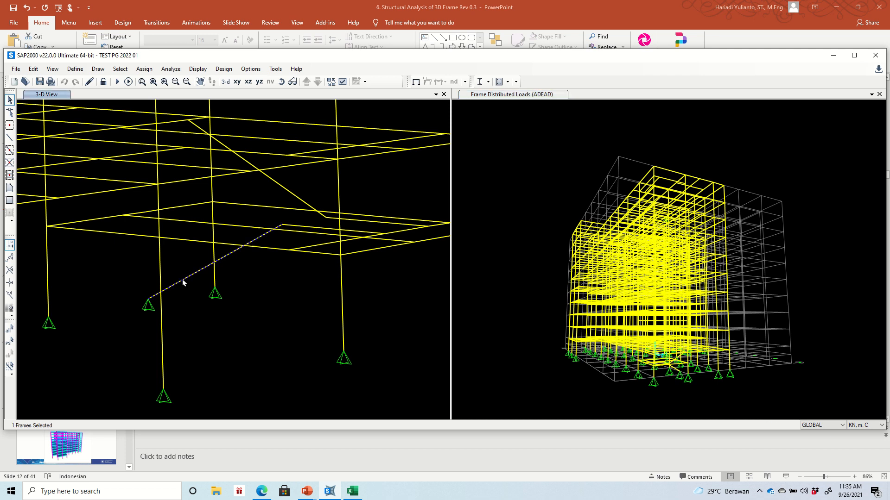
{"action": "left_click", "coordinate": [286, 192]}
{"action": "left_click", "coordinate": [145, 69]}
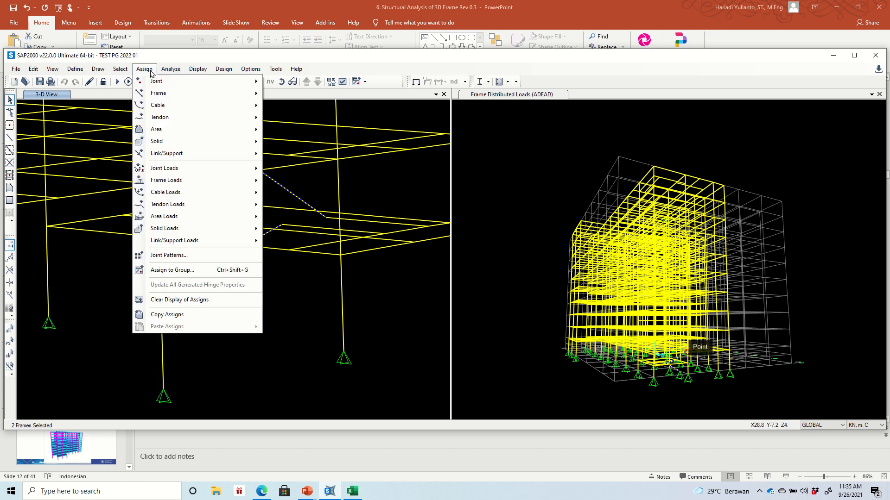
{"action": "mouse_move", "coordinate": [155, 79]}
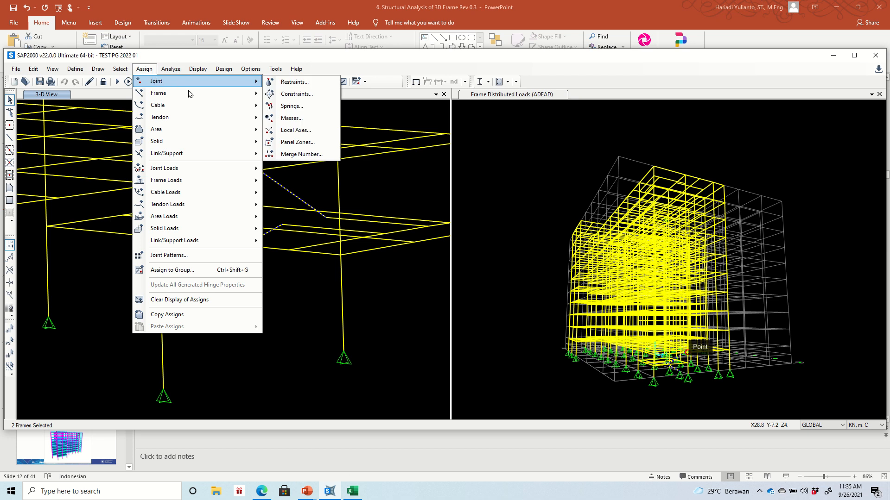
{"action": "mouse_move", "coordinate": [218, 181]}
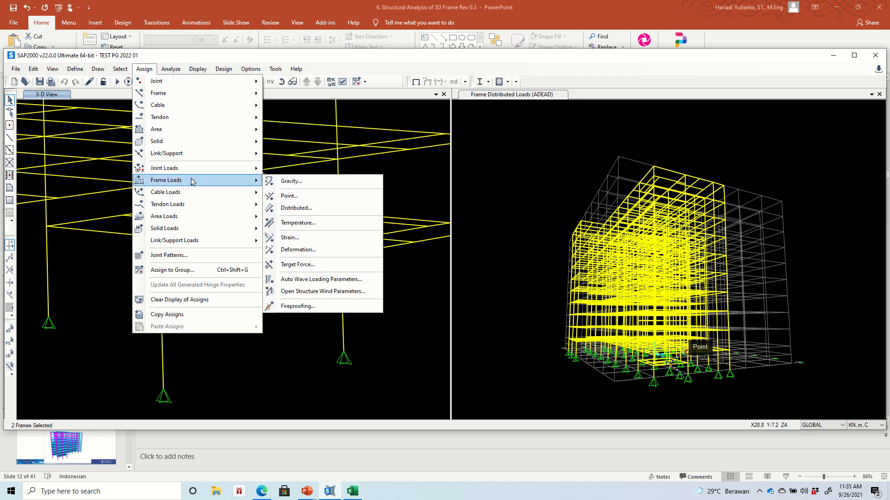
{"action": "left_click", "coordinate": [299, 208]}
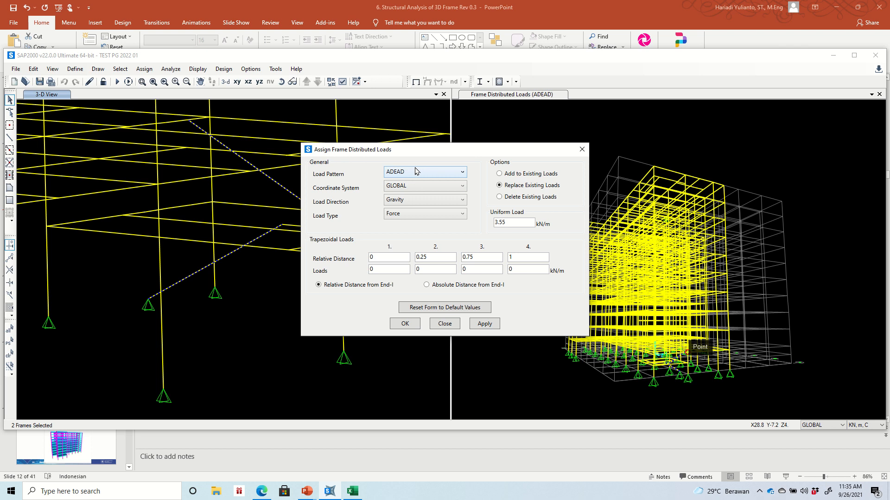
{"action": "key", "text": "alt+Tab"}
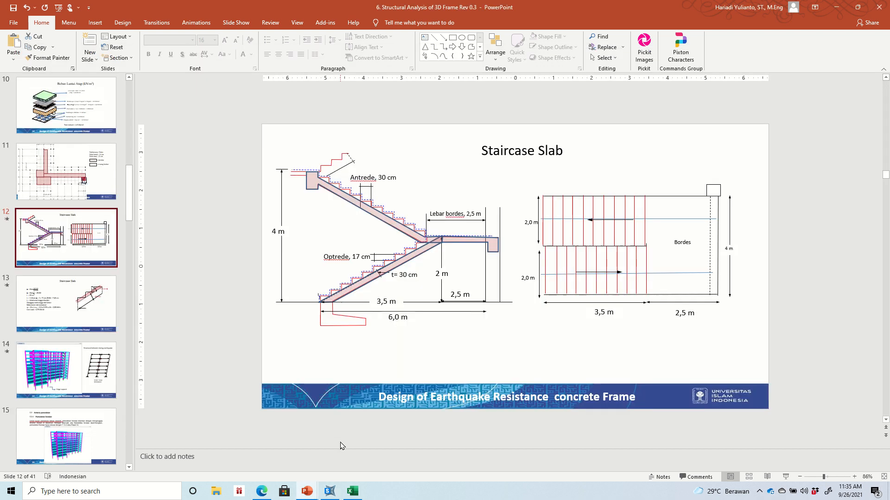
{"action": "left_click", "coordinate": [73, 277]}
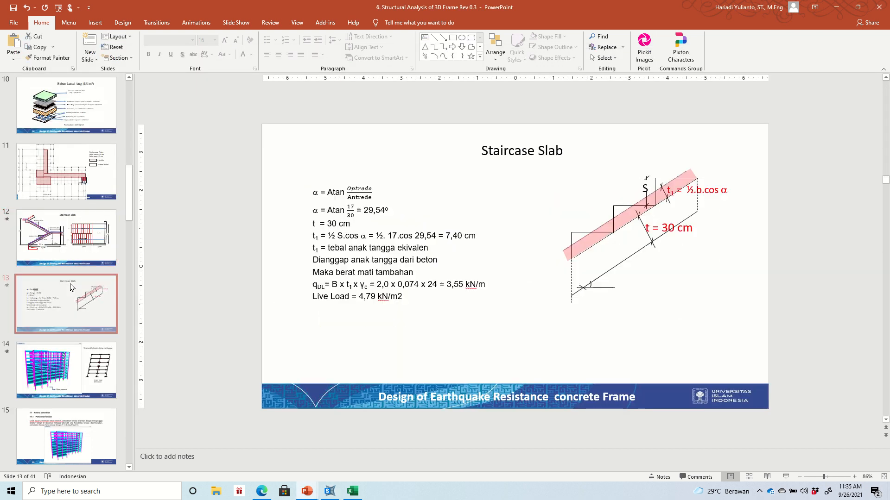
{"action": "left_click", "coordinate": [329, 491]}
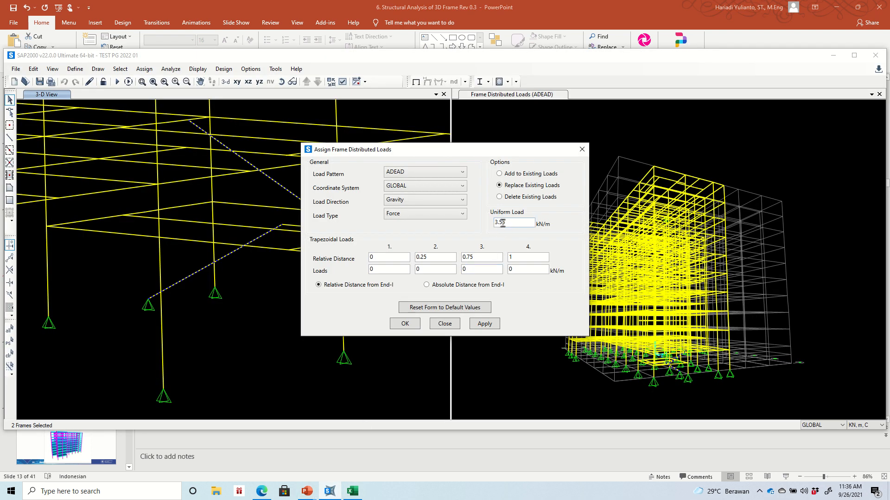
{"action": "left_click", "coordinate": [477, 327]}
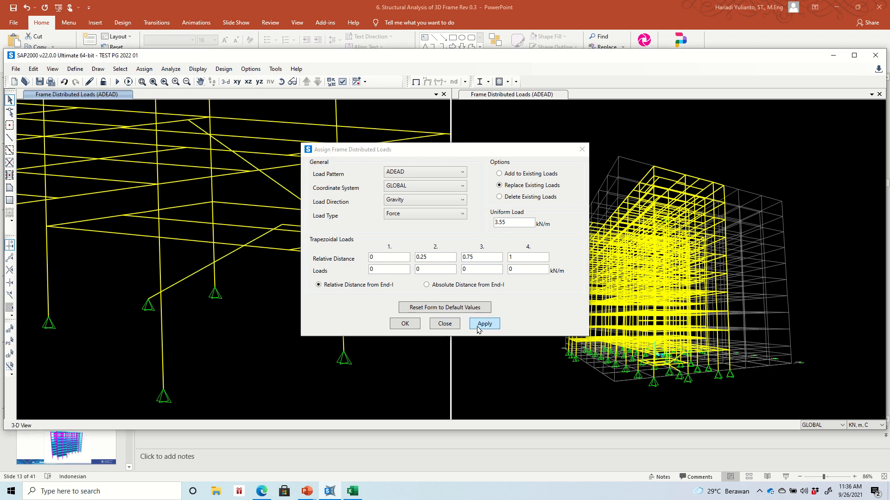
{"action": "left_click", "coordinate": [411, 325]}
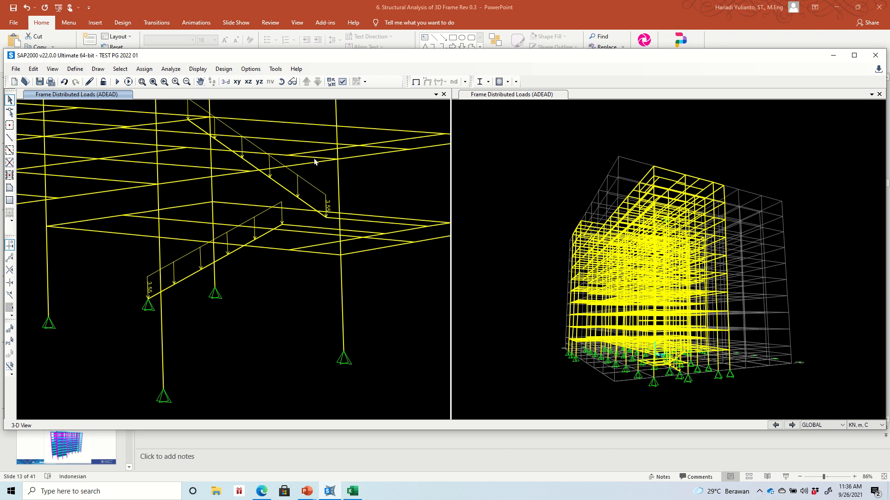
Clear the current selection and select all frames that have the Plat Tangga section property.
{"action": "left_click", "coordinate": [310, 229]}
{"action": "key", "text": "ctrl+q"}
{"action": "left_click", "coordinate": [120, 69]}
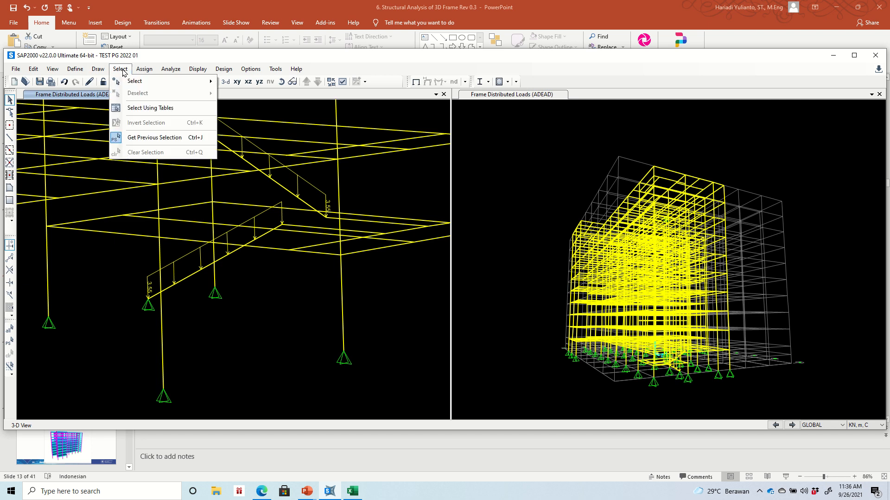
{"action": "mouse_move", "coordinate": [148, 84]}
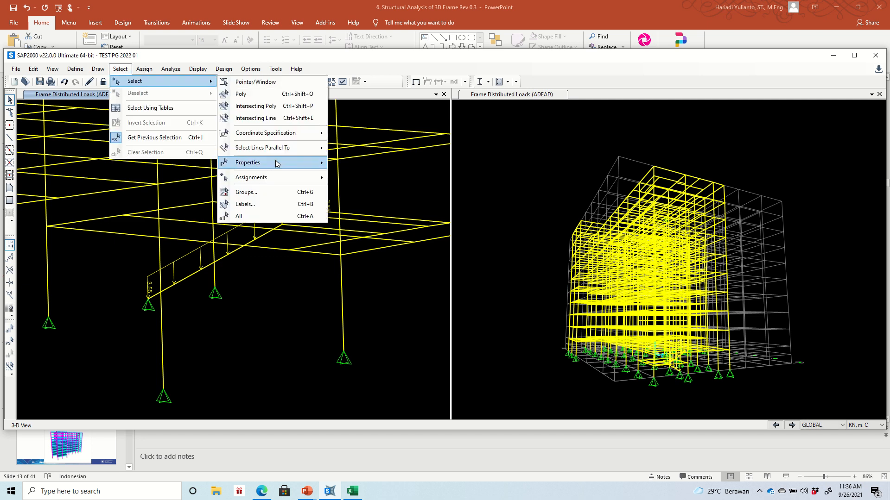
{"action": "mouse_move", "coordinate": [288, 162]}
{"action": "left_click", "coordinate": [351, 175]}
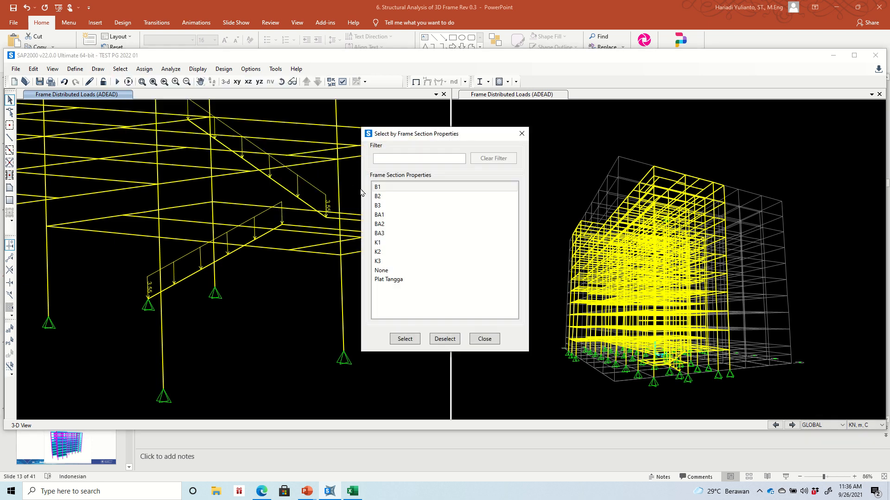
{"action": "left_click", "coordinate": [394, 280]}
{"action": "left_click", "coordinate": [411, 339]}
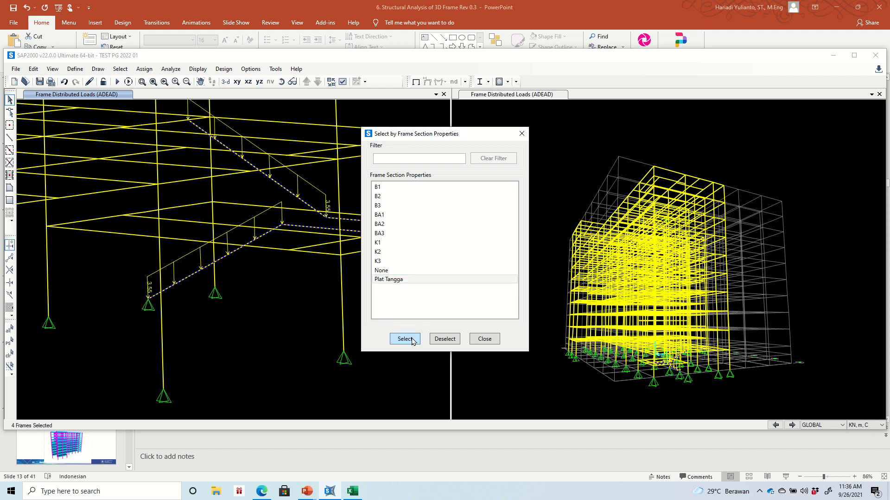
{"action": "left_click", "coordinate": [491, 341]}
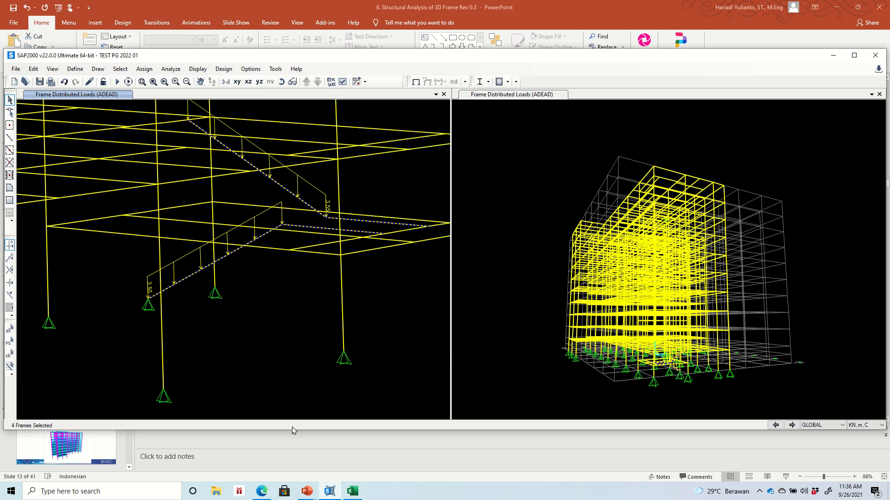
In PowerPoint, add the line "qLL= 4,79 x 2m =" below the live load on slide 13, checking the flight width on slide 12.
{"action": "left_click", "coordinate": [293, 455]}
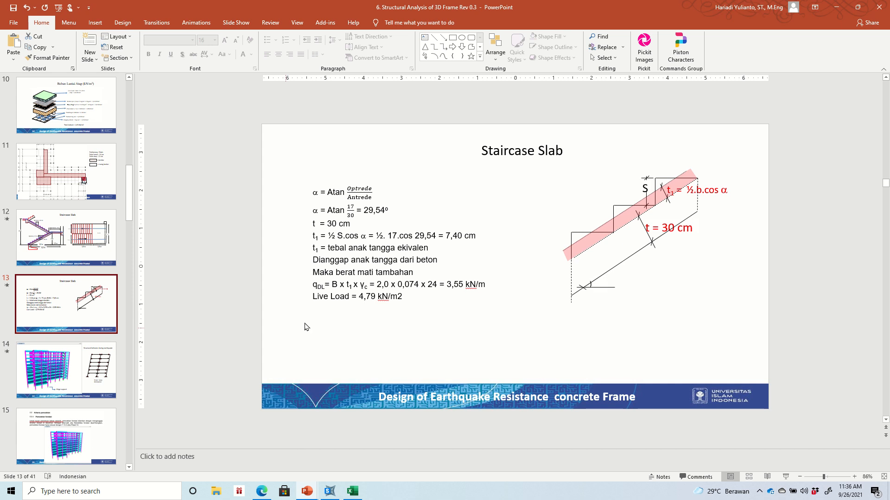
{"action": "left_click", "coordinate": [408, 309]}
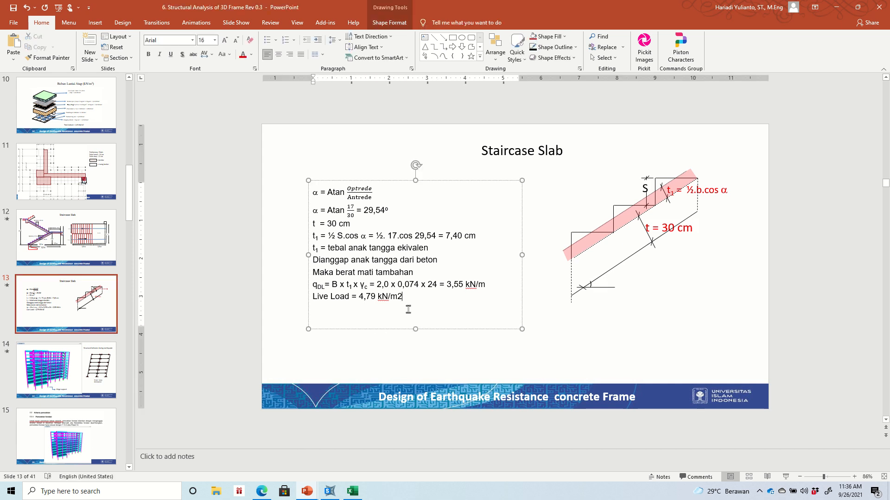
{"action": "key", "text": "Return"}
{"action": "key", "text": "Return"}
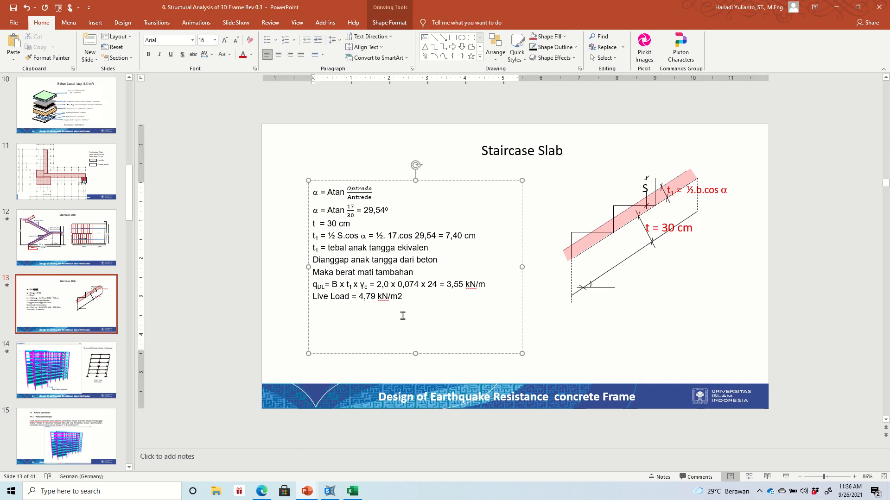
{"action": "type", "text": "qLL= 4,79 x"}
{"action": "left_click", "coordinate": [65, 253]}
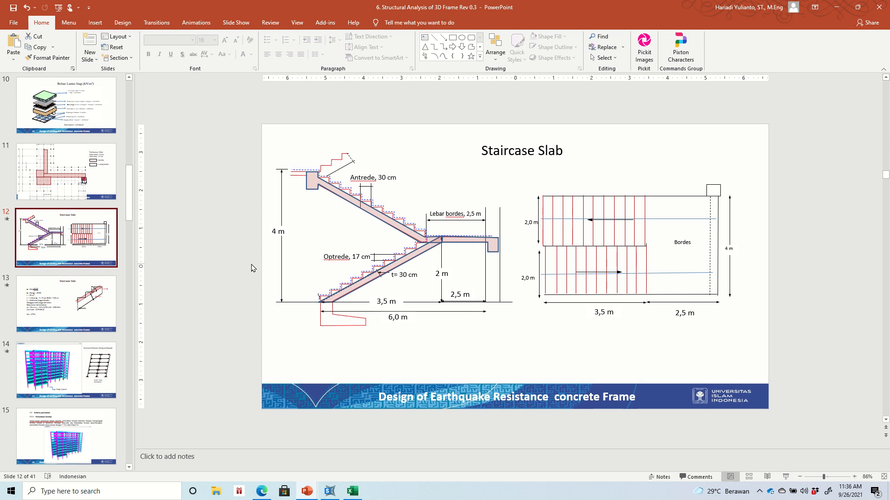
{"action": "left_click", "coordinate": [100, 299]}
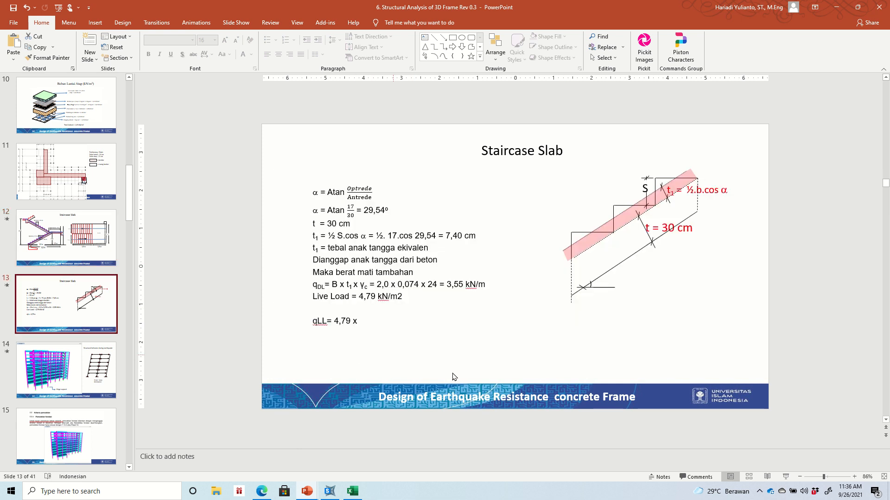
{"action": "left_click", "coordinate": [387, 337]}
{"action": "type", "text": "2m ="}
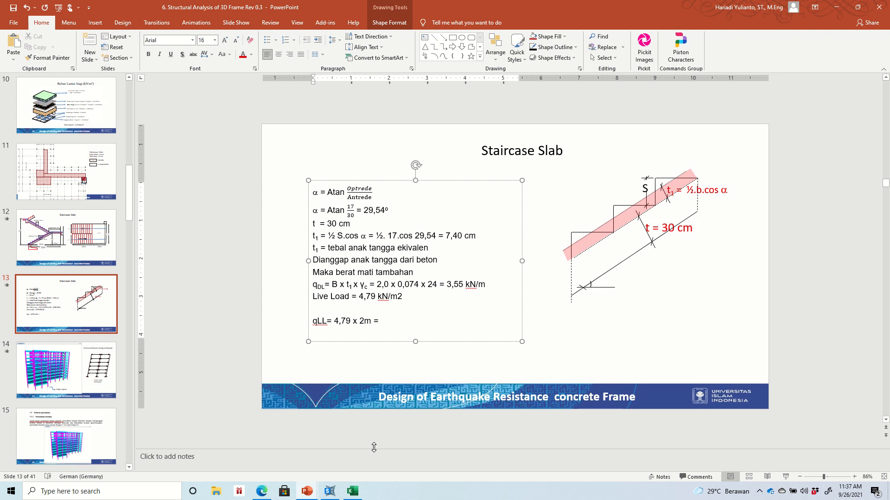
Switch to Excel and calculate the staircase line load in cell D7 with the formula =4.79*2.
{"action": "left_click", "coordinate": [353, 491]}
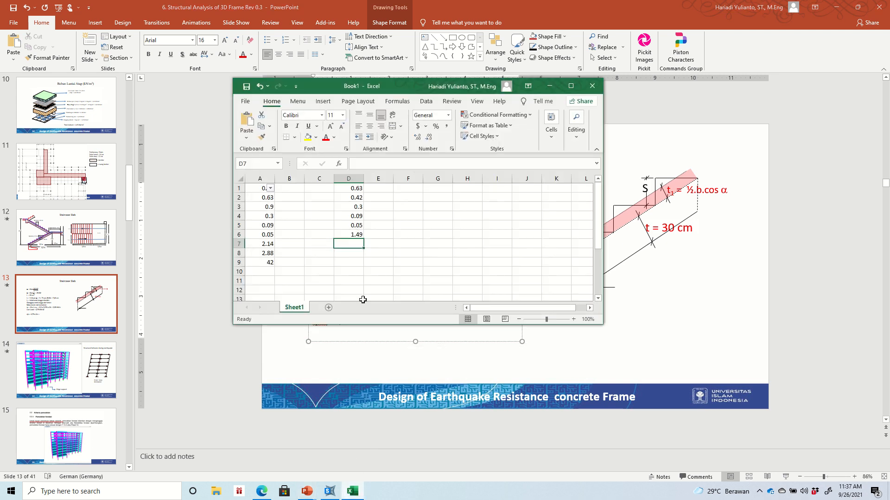
{"action": "type", "text": "=4."}
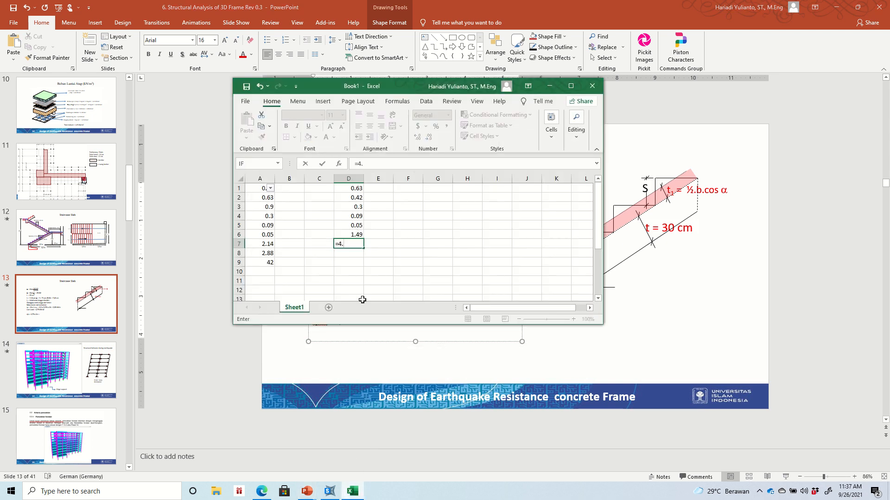
{"action": "type", "text": "79*2"}
{"action": "key", "text": "Return"}
Complete the qLL line on slide 13 with 9,58 kN/m, checking it against the Excel result, and return to SAP2000.
{"action": "left_click", "coordinate": [471, 373]}
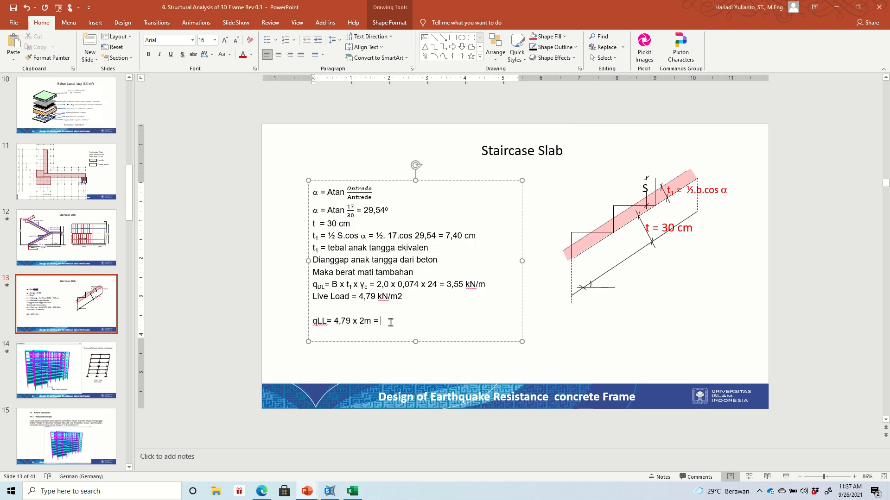
{"action": "type", "text": "9,58 kN/m"}
{"action": "left_click", "coordinate": [352, 492]}
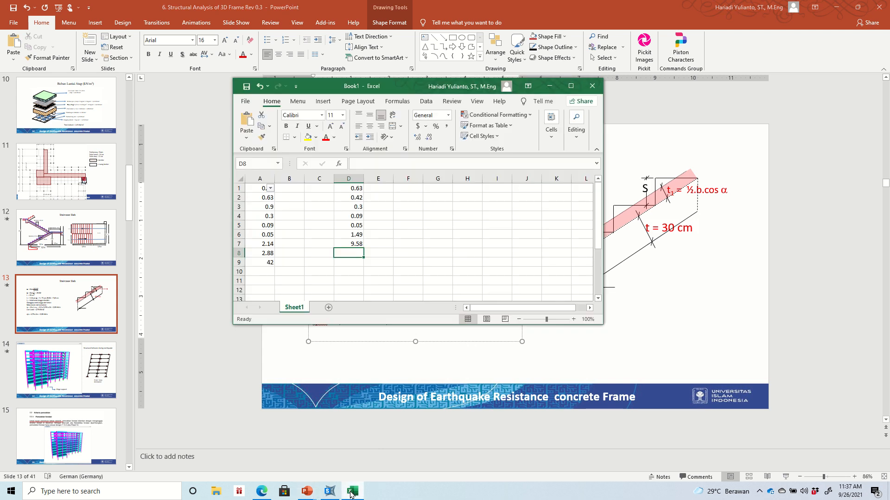
{"action": "left_click", "coordinate": [352, 492]}
{"action": "left_click", "coordinate": [330, 492]}
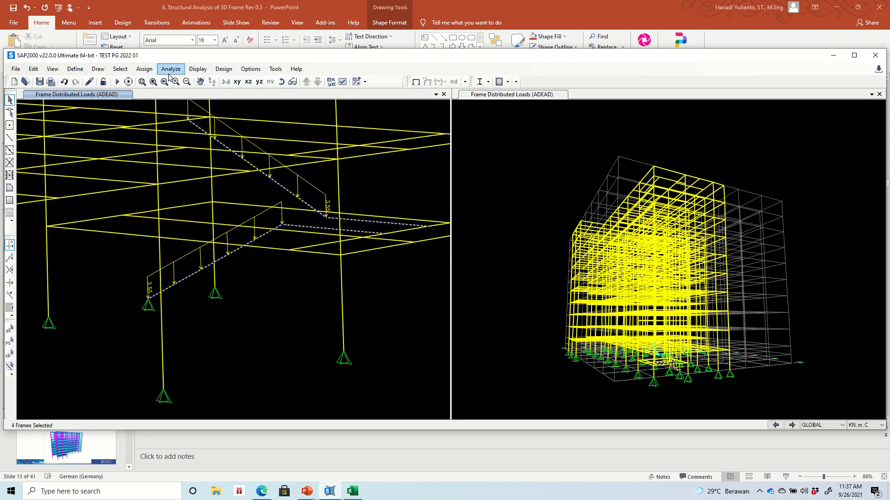
{"action": "left_click", "coordinate": [144, 69]}
{"action": "mouse_move", "coordinate": [171, 69]}
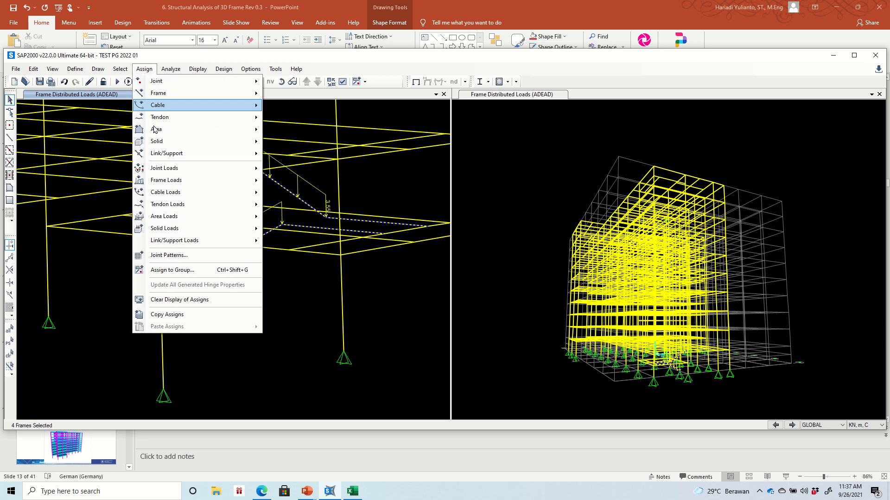
{"action": "mouse_move", "coordinate": [190, 182]}
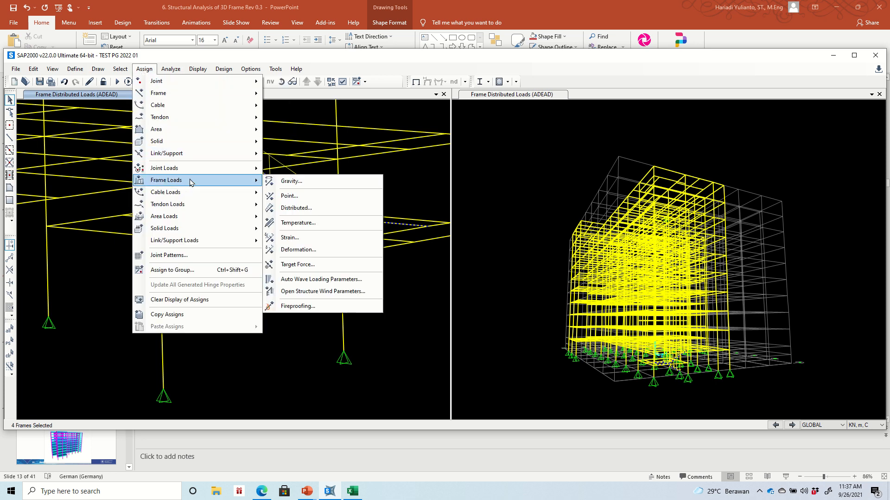
{"action": "left_click", "coordinate": [297, 208]}
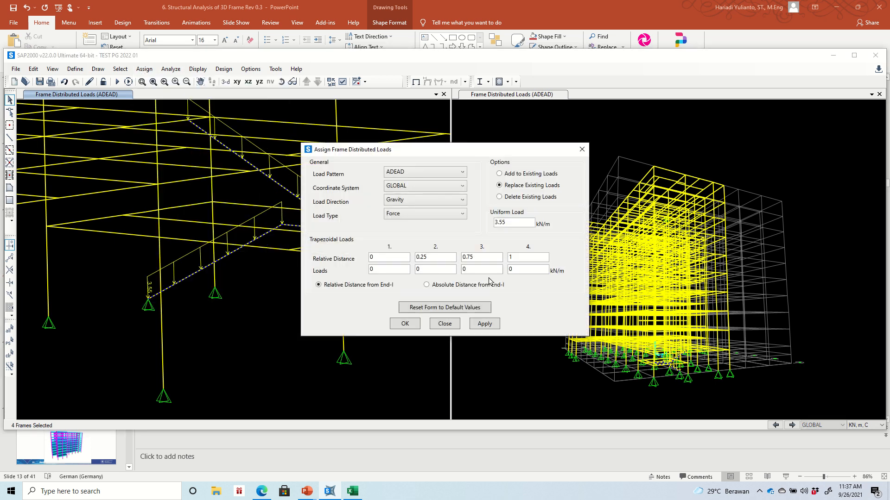
{"action": "left_click", "coordinate": [423, 172]}
{"action": "left_click", "coordinate": [394, 183]}
{"action": "left_click", "coordinate": [405, 324]}
Define a new load pattern named Live with type Live and a self-weight multiplier of 0.
{"action": "left_click", "coordinate": [73, 69]}
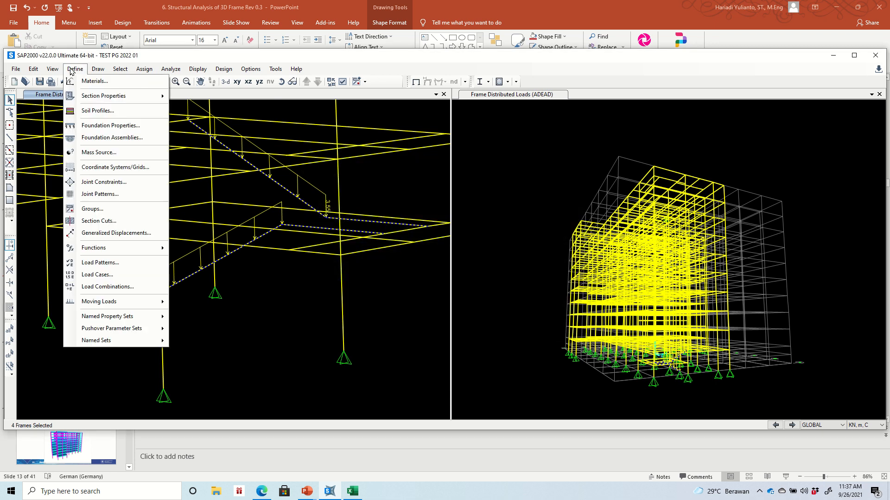
{"action": "left_click", "coordinate": [105, 262]}
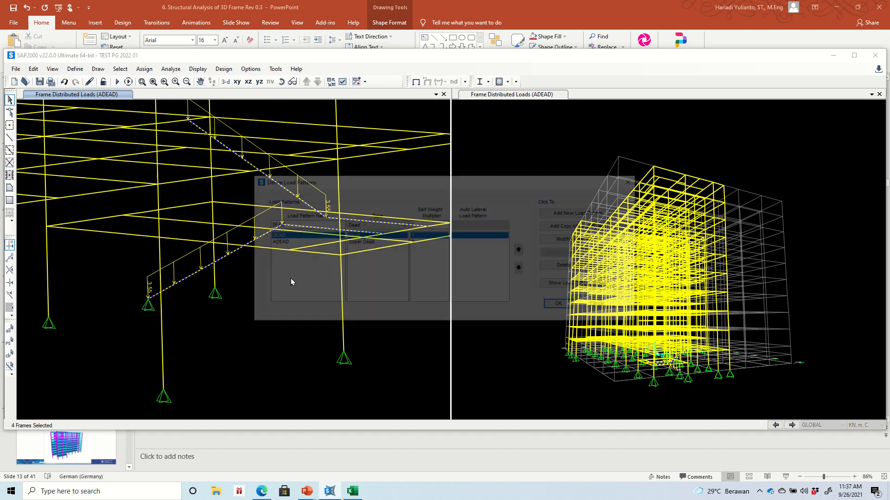
{"action": "type", "text": "Live"}
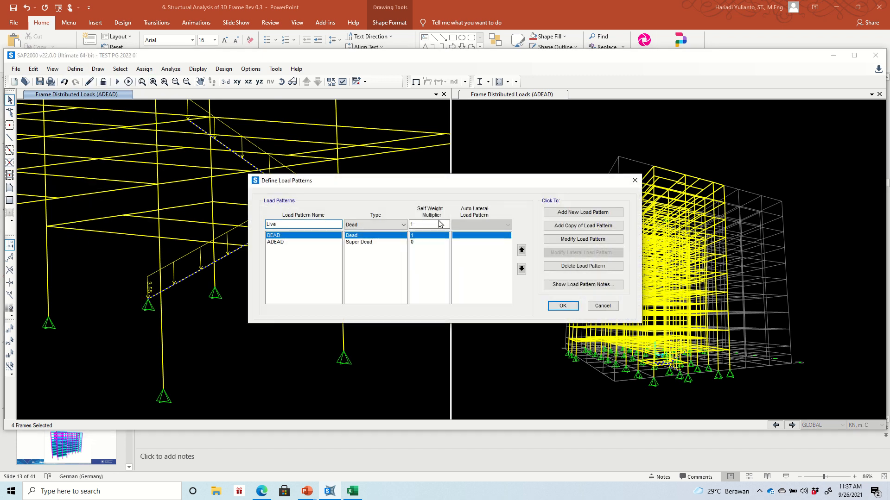
{"action": "left_click", "coordinate": [402, 224]}
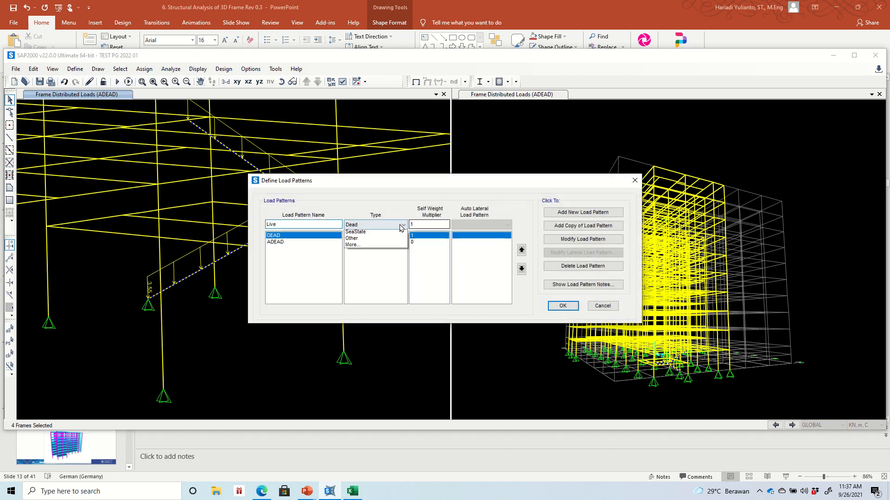
{"action": "left_click", "coordinate": [367, 245]}
{"action": "left_click", "coordinate": [572, 214]}
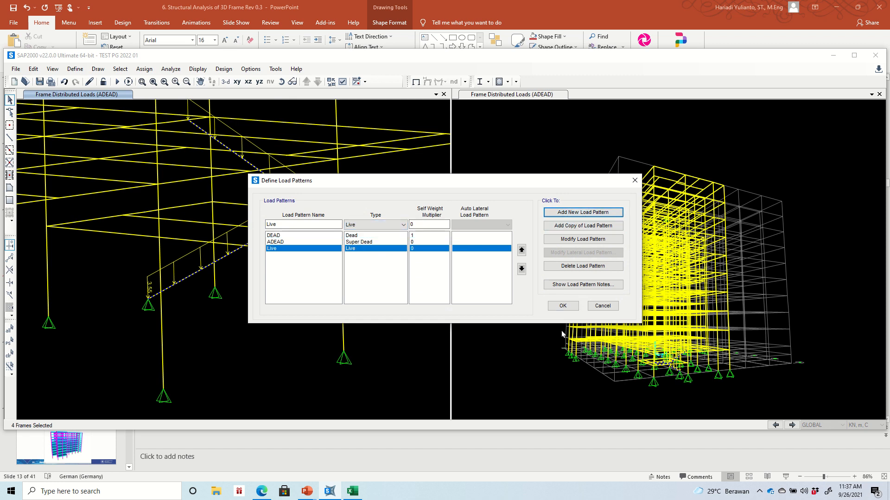
{"action": "left_click", "coordinate": [574, 308]}
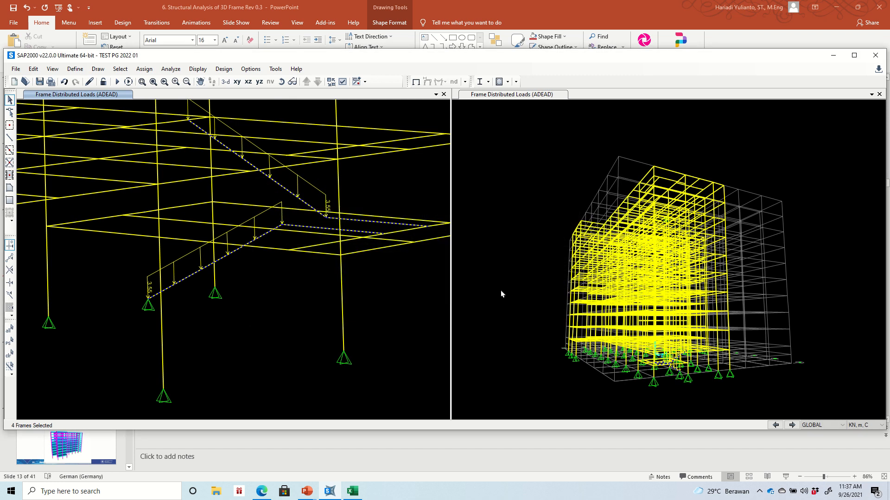
Assign a 9.58 kN/m uniform gravity load under Live to the selected Plat Tangga frames, checking the value on slide 13 in PowerPoint.
{"action": "left_click", "coordinate": [144, 68]}
{"action": "mouse_move", "coordinate": [211, 181]}
{"action": "left_click", "coordinate": [301, 205]}
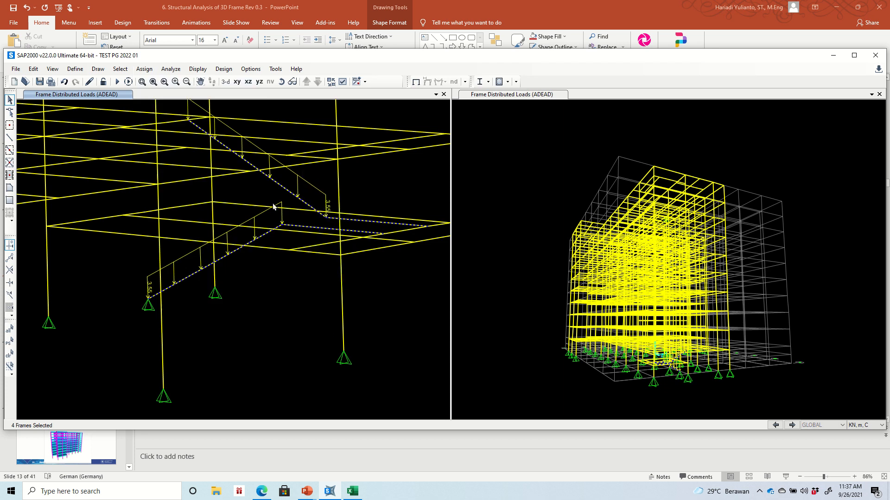
{"action": "left_click", "coordinate": [439, 173]}
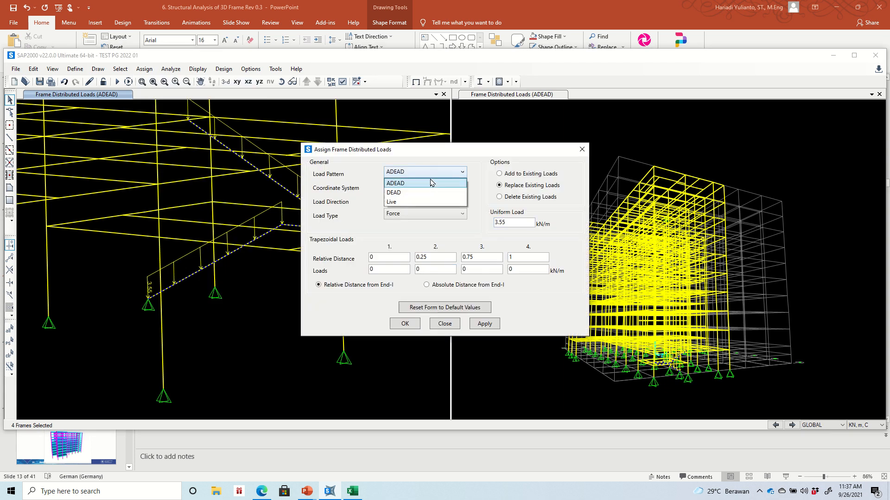
{"action": "left_click", "coordinate": [409, 203]}
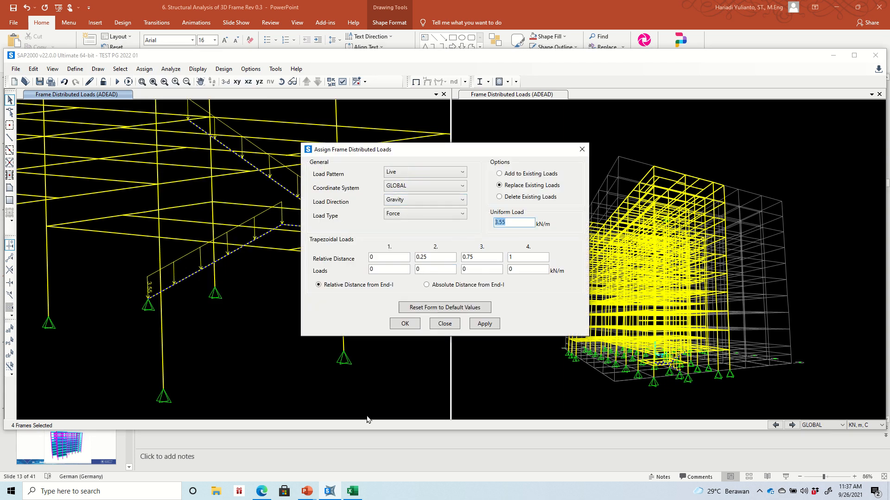
{"action": "left_click", "coordinate": [359, 446]}
{"action": "left_click", "coordinate": [352, 491]}
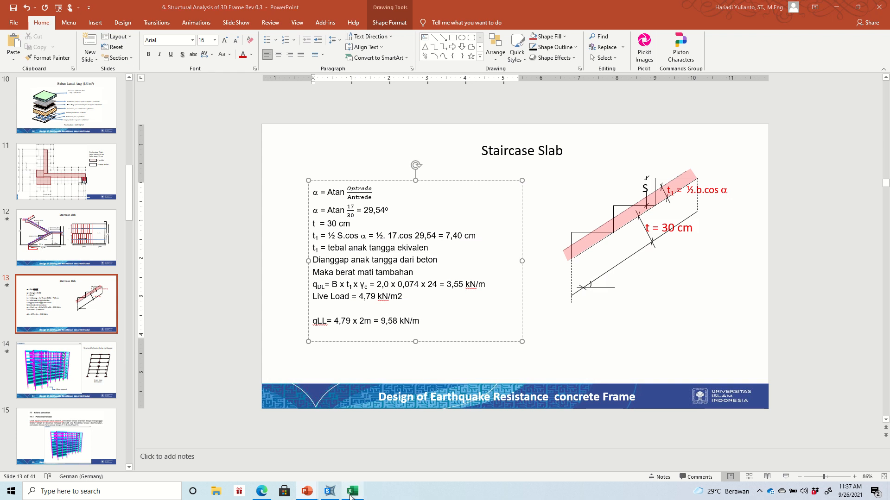
{"action": "left_click", "coordinate": [330, 492]}
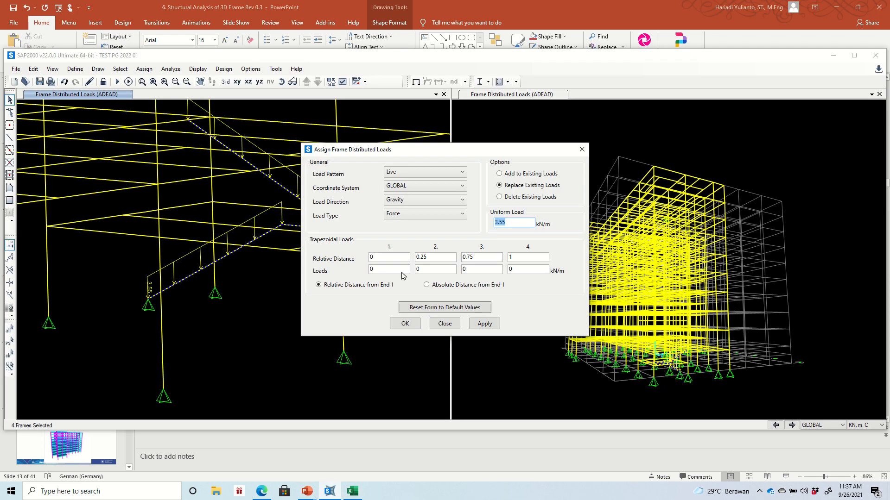
{"action": "type", "text": "9"}
{"action": "left_click", "coordinate": [473, 325]}
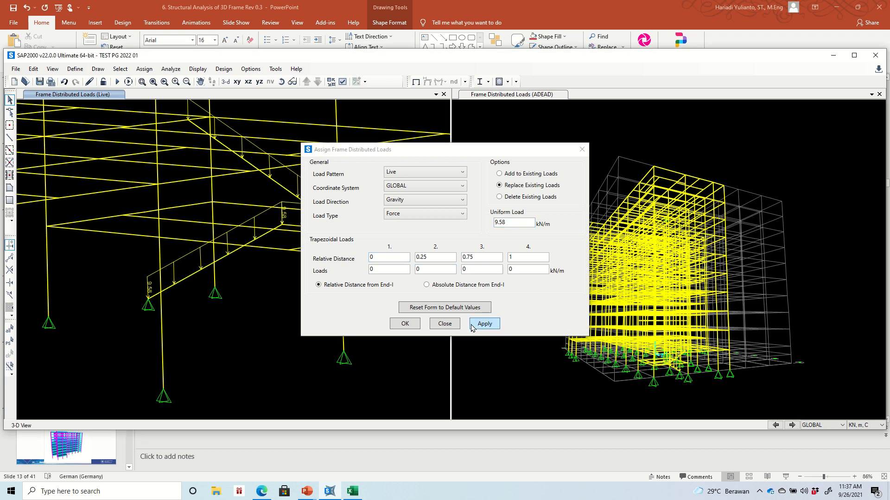
{"action": "left_click", "coordinate": [404, 324]}
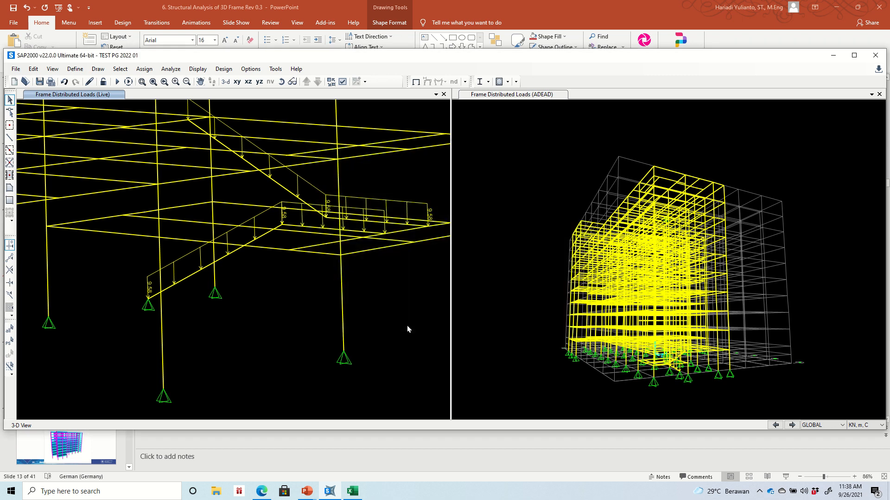
Review the distributed load settings under the Live pattern for the lowest stair flight and its landing frame, and clear the selection.
{"action": "left_click", "coordinate": [186, 278]}
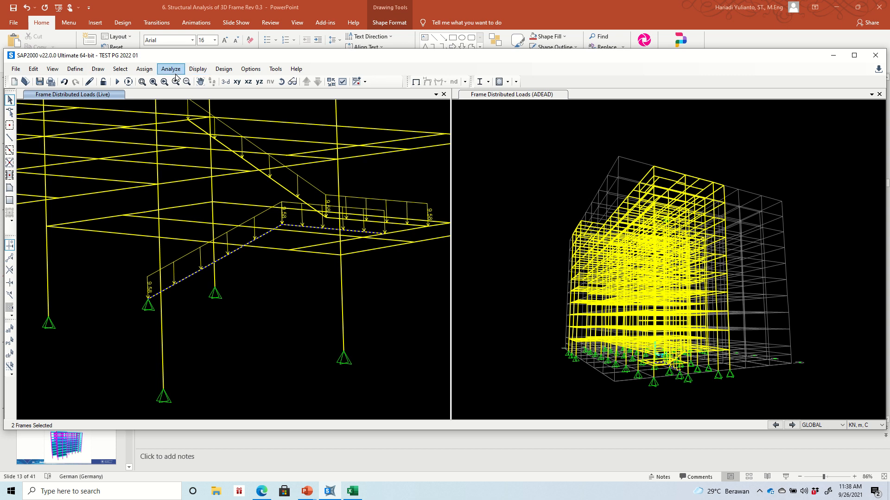
{"action": "left_click", "coordinate": [144, 69]}
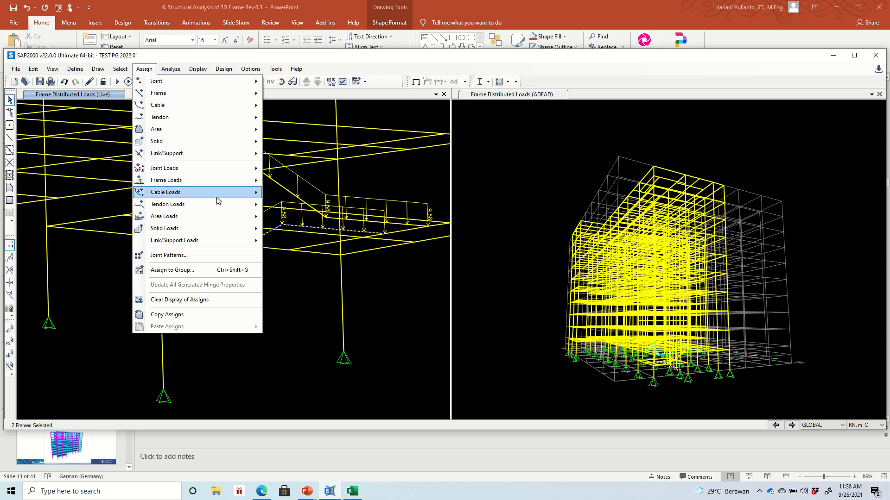
{"action": "mouse_move", "coordinate": [231, 182]}
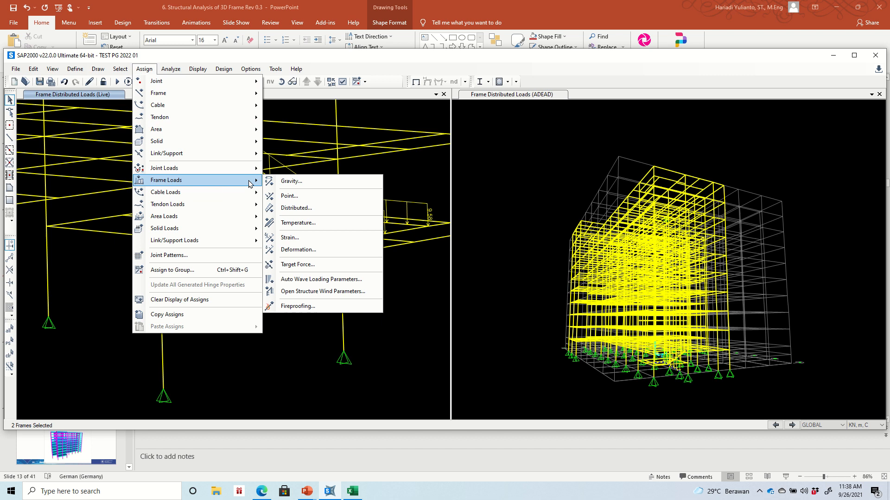
{"action": "left_click", "coordinate": [287, 208]}
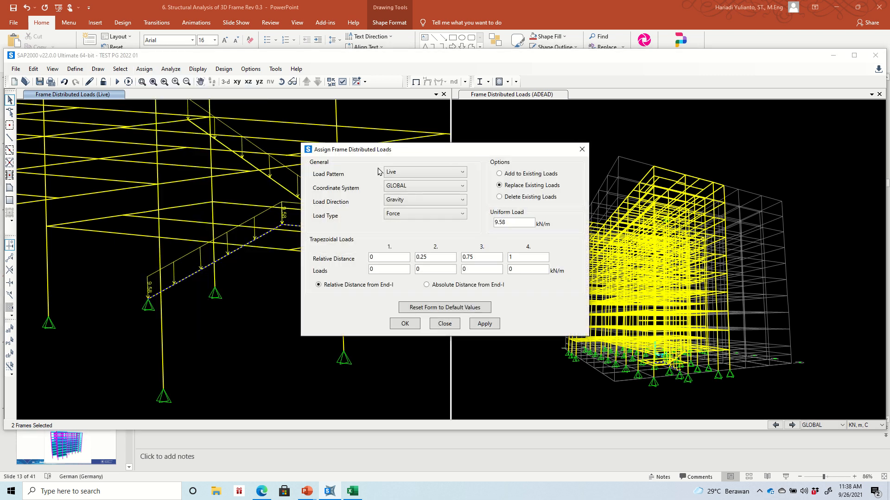
{"action": "left_click", "coordinate": [409, 175]}
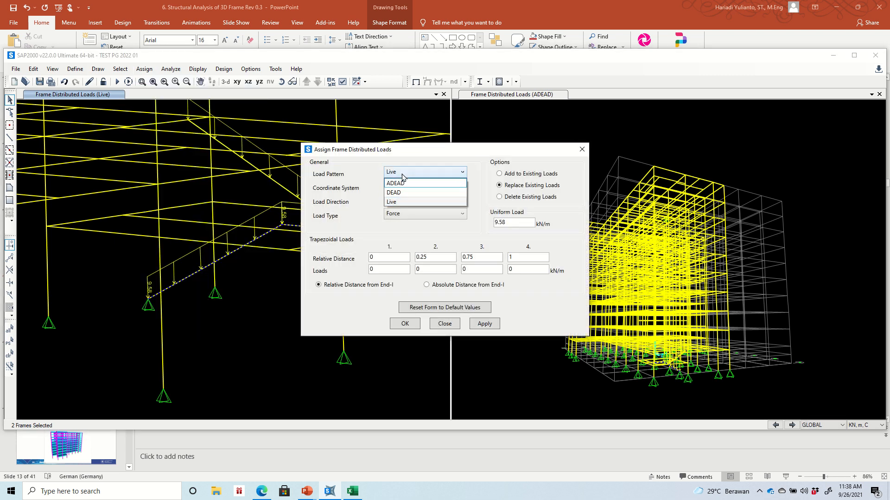
{"action": "left_click", "coordinate": [399, 204]}
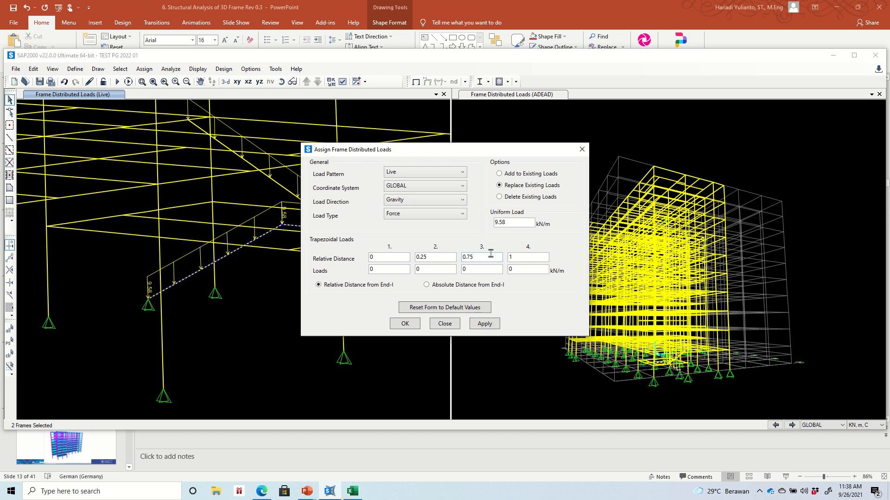
{"action": "left_click", "coordinate": [485, 324]}
{"action": "left_click", "coordinate": [447, 324]}
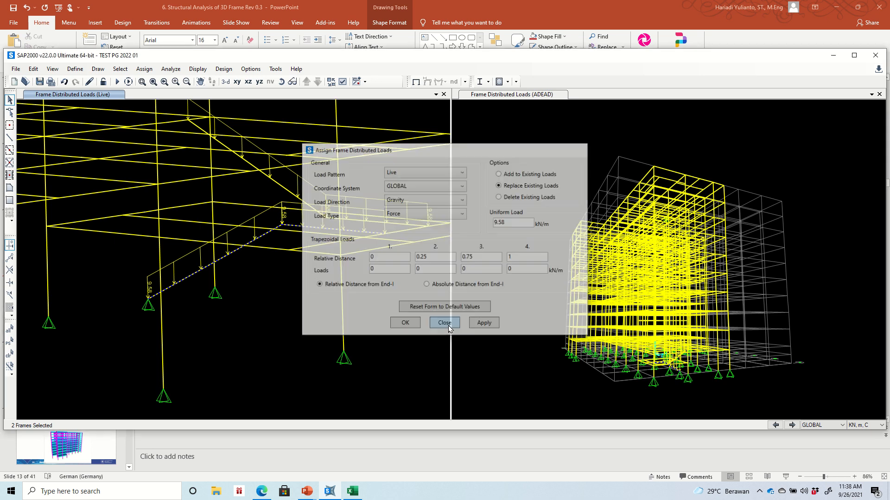
{"action": "key", "text": "ctrl+q"}
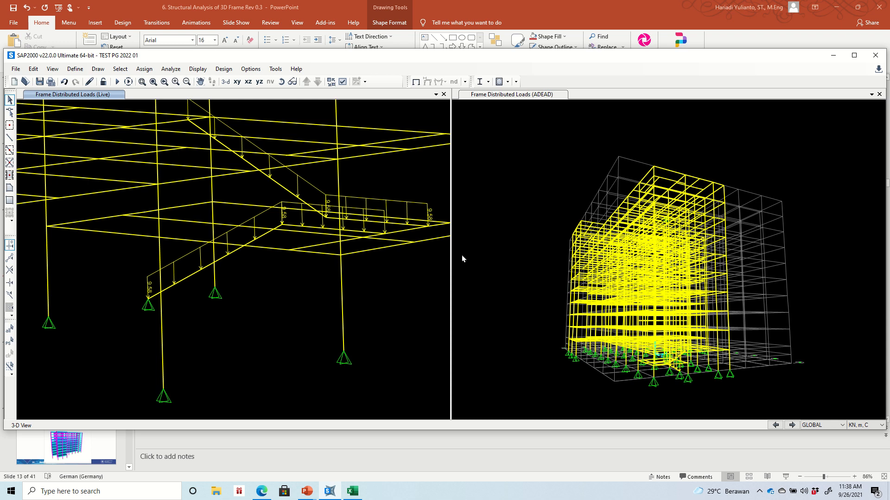
Select all frames with the BA3 and Plat Tangga section properties.
{"action": "left_click", "coordinate": [114, 70]}
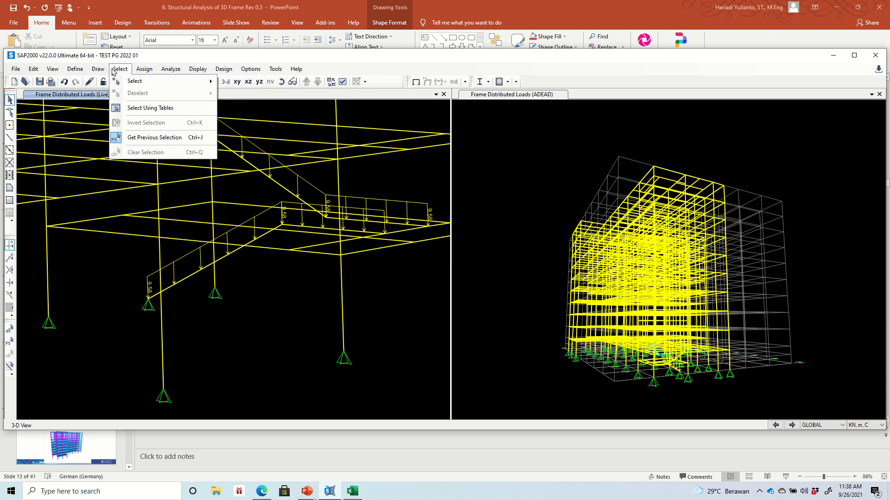
{"action": "mouse_move", "coordinate": [146, 83]}
{"action": "mouse_move", "coordinate": [288, 165]}
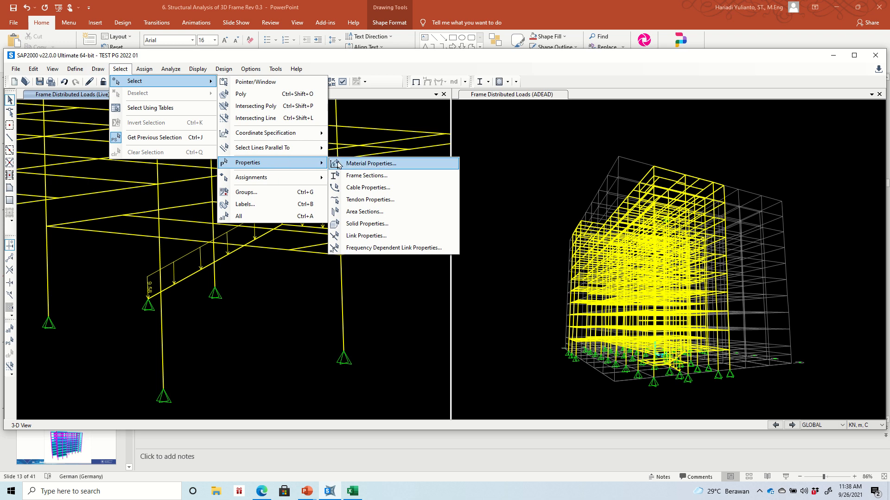
{"action": "left_click", "coordinate": [354, 176]}
{"action": "left_click", "coordinate": [391, 279]}
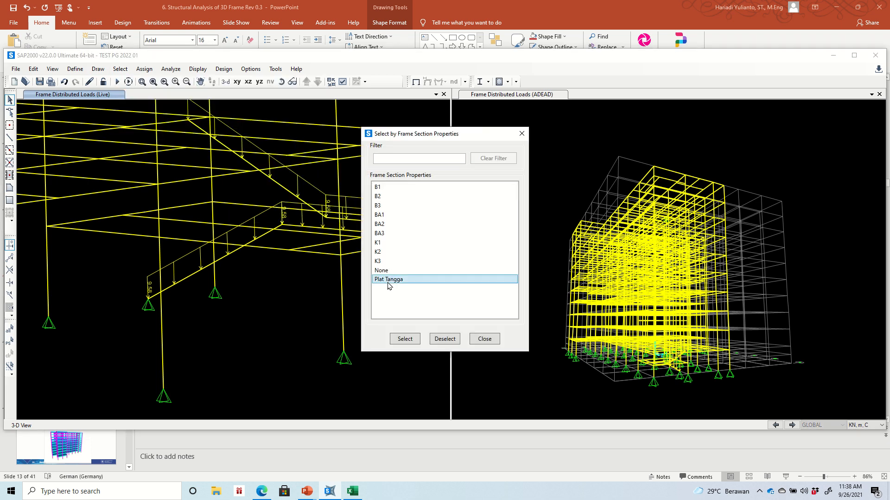
{"action": "left_click", "coordinate": [387, 234]}
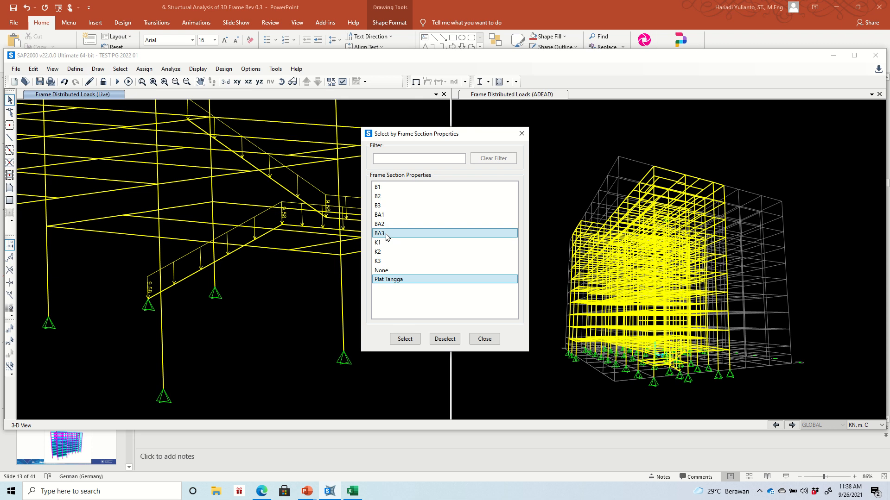
{"action": "left_click", "coordinate": [404, 280]}
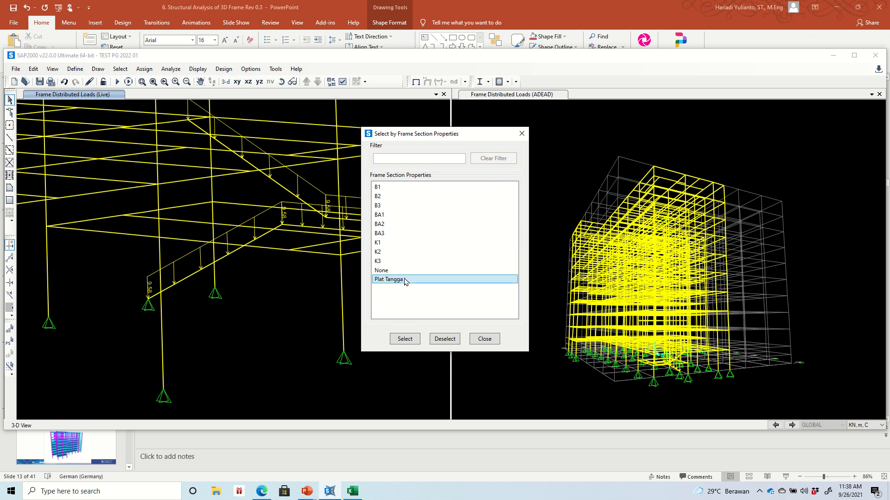
{"action": "left_click", "coordinate": [392, 234]}
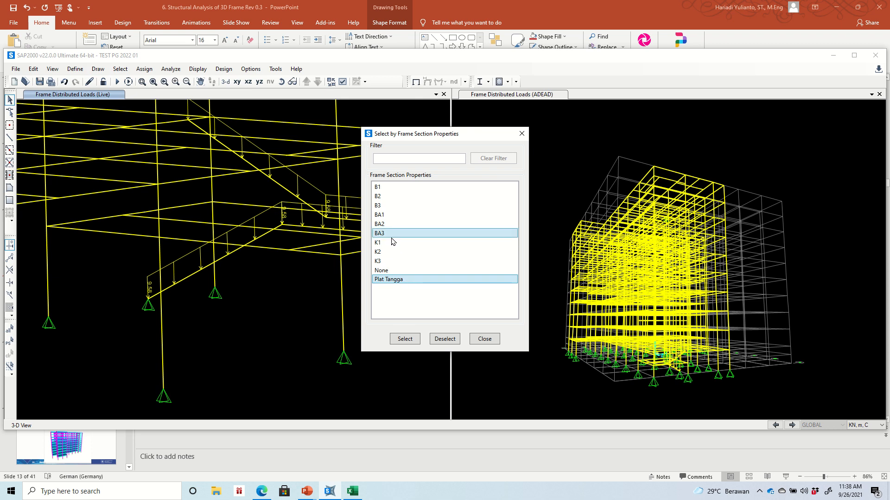
{"action": "left_click", "coordinate": [412, 342]}
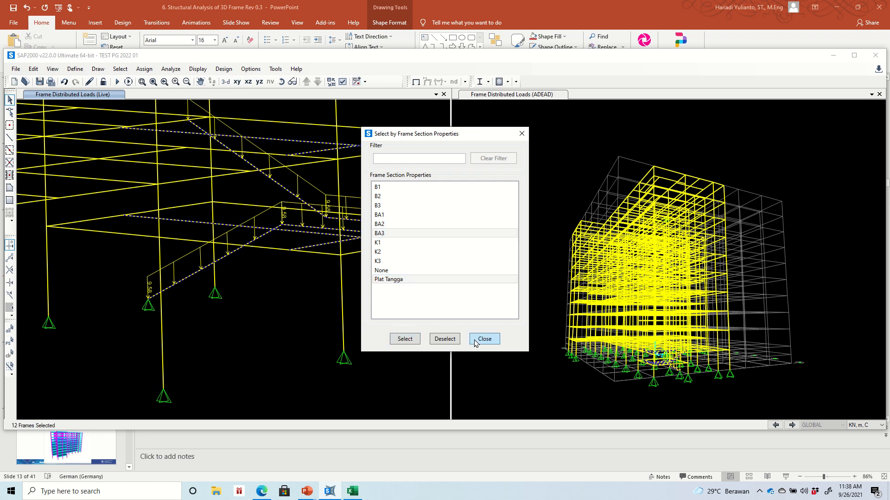
{"action": "left_click", "coordinate": [478, 342]}
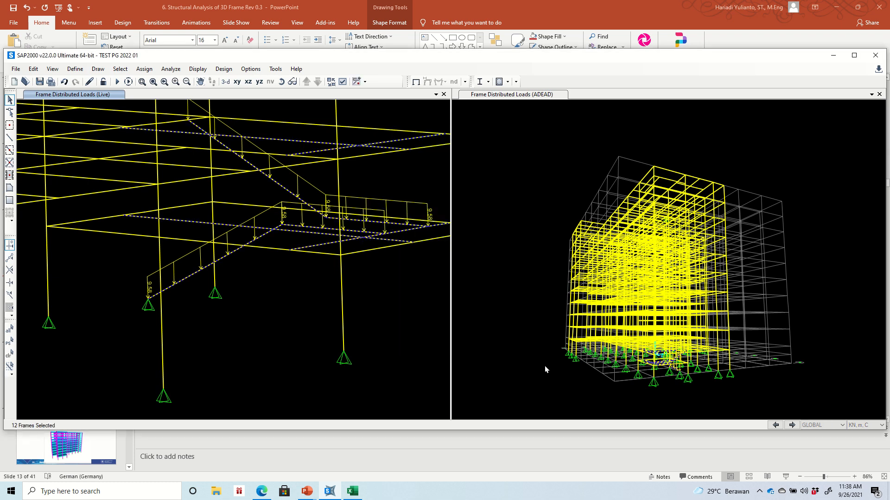
Replicate the selected stair frames linearly 9 times with increments dx 0, dy 0 and dz 4 m, keeping the original objects.
{"action": "key", "text": "ctrl+r"}
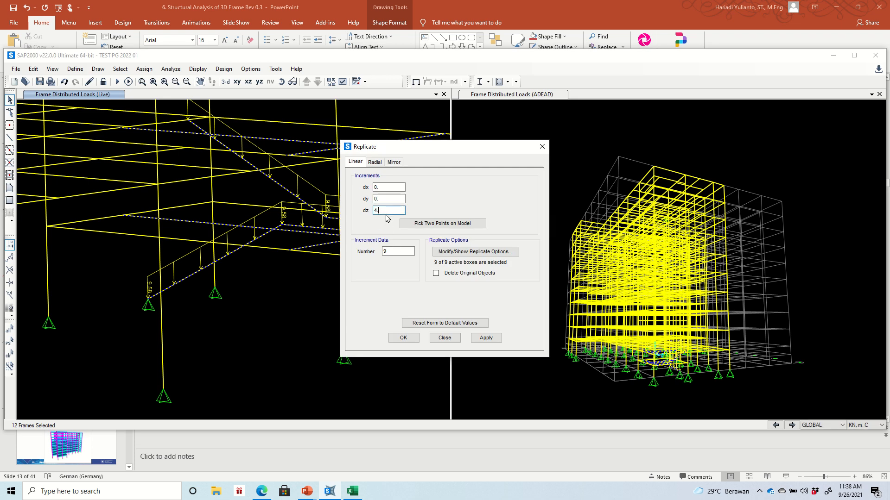
{"action": "left_click", "coordinate": [392, 251]}
{"action": "left_click", "coordinate": [486, 338]}
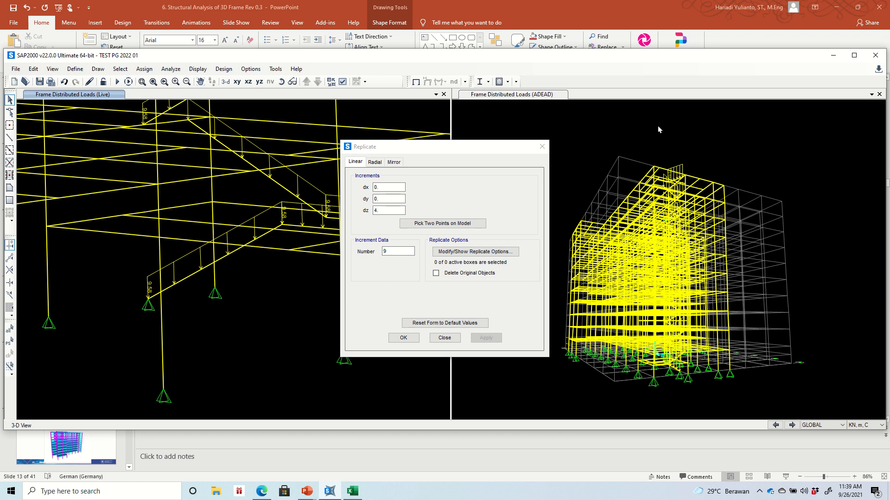
{"action": "left_click", "coordinate": [411, 341]}
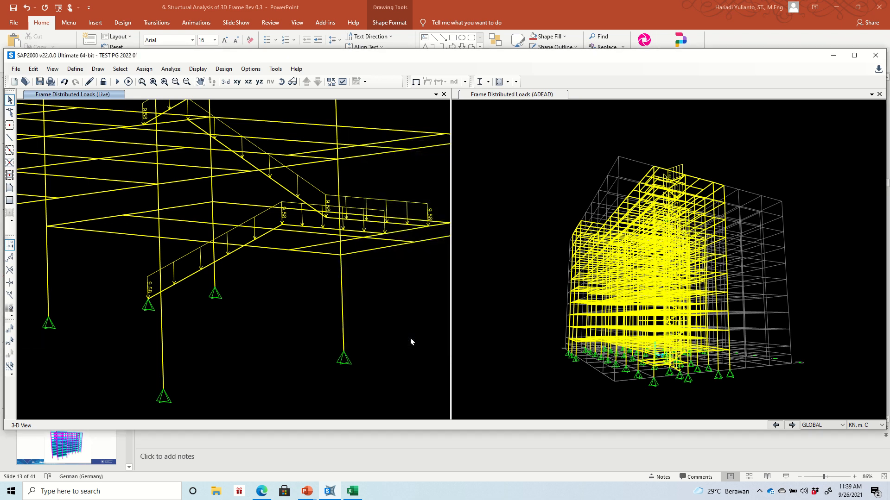